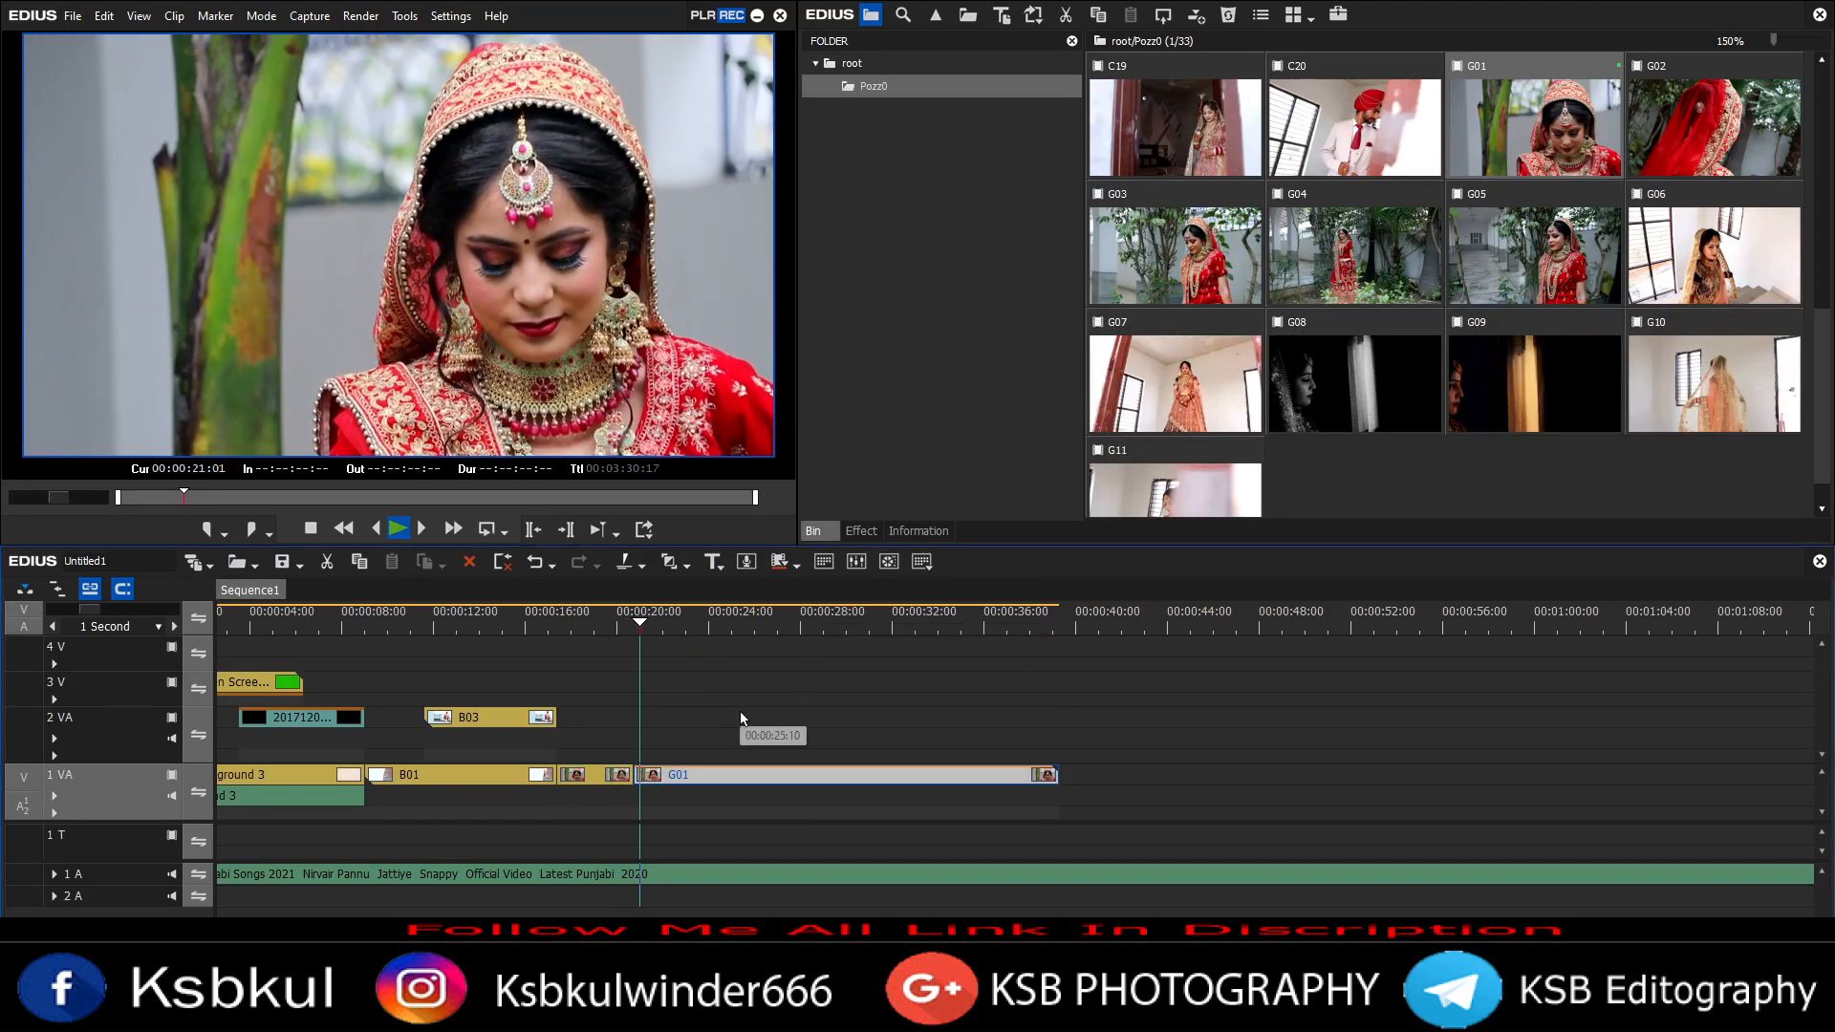
Step: Play back the sequence and browse the clips in the bin
key(space)
click(795, 665)
key(space)
scroll(1372, 462, up, 9)
scroll(1448, 415, down, 10)
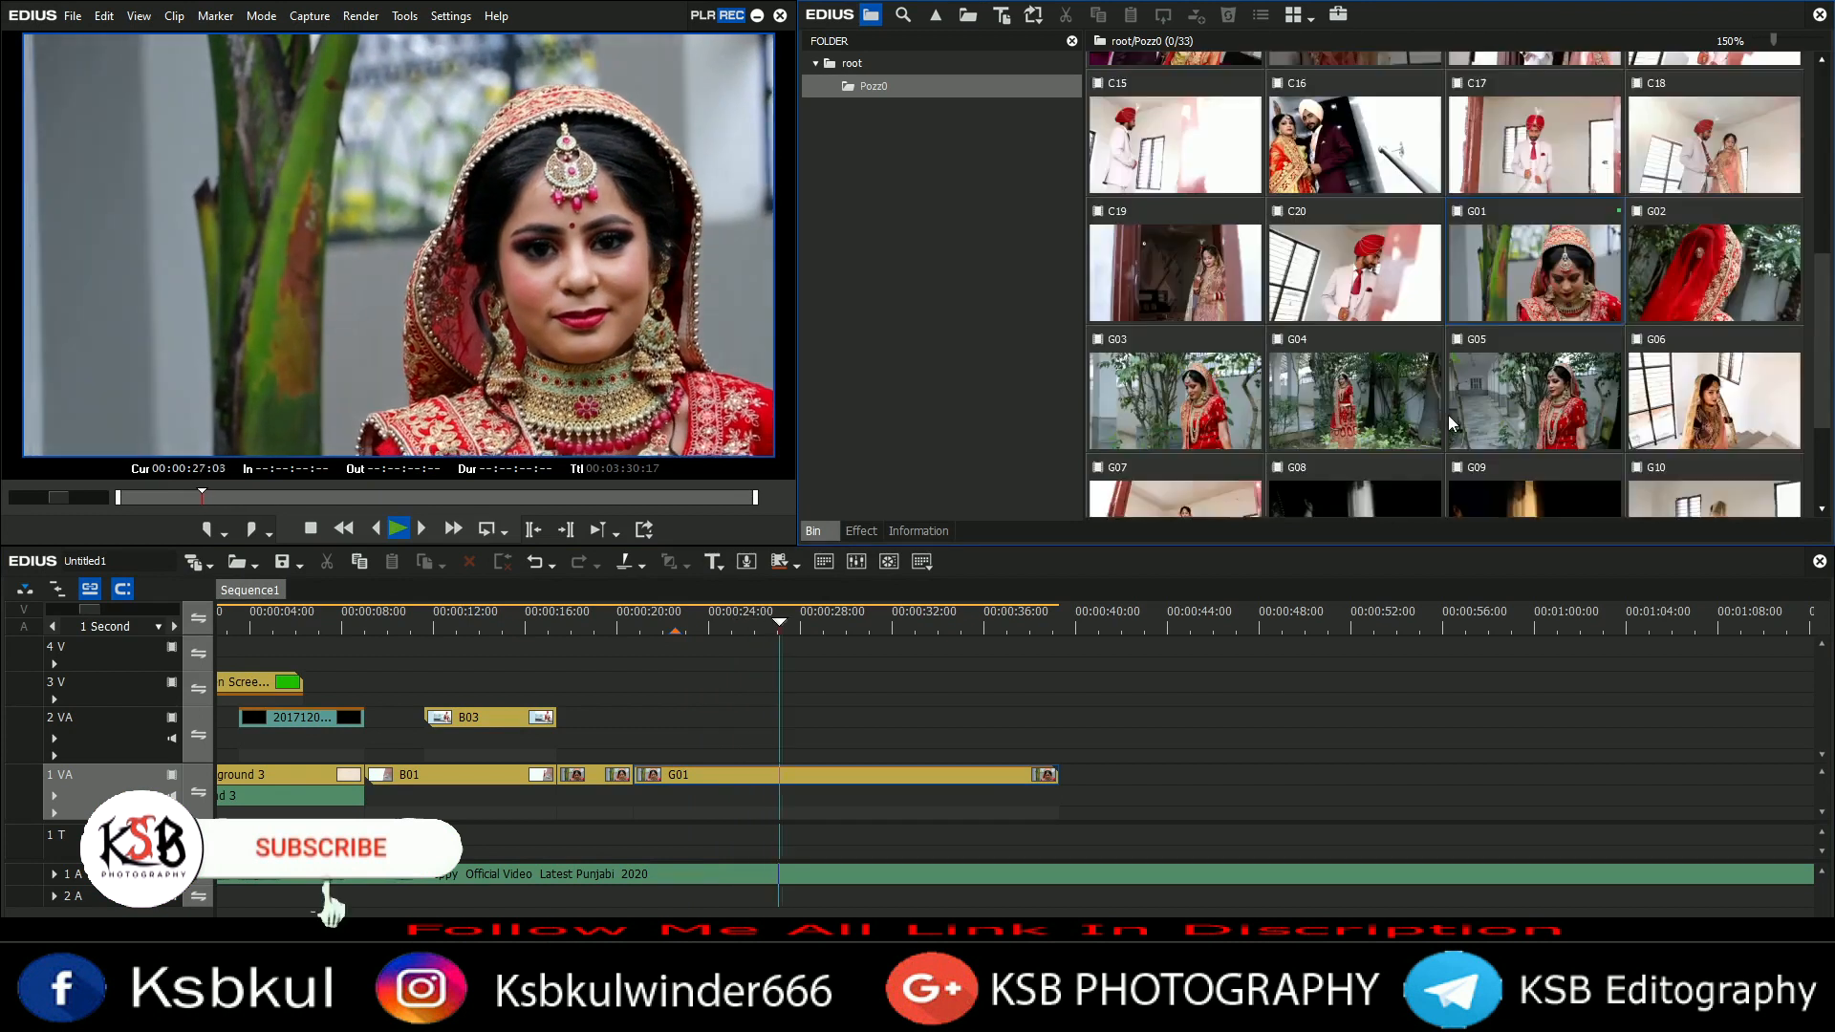
key(space)
scroll(1491, 401, up, 11)
scroll(1702, 346, down, 9)
Step: Place clip G02 on track 2 VA near the playhead and play it back
drag(1720, 198, 690, 718)
click(596, 626)
key(space)
scroll(860, 722, down, 3)
click(527, 627)
drag(527, 633, 531, 639)
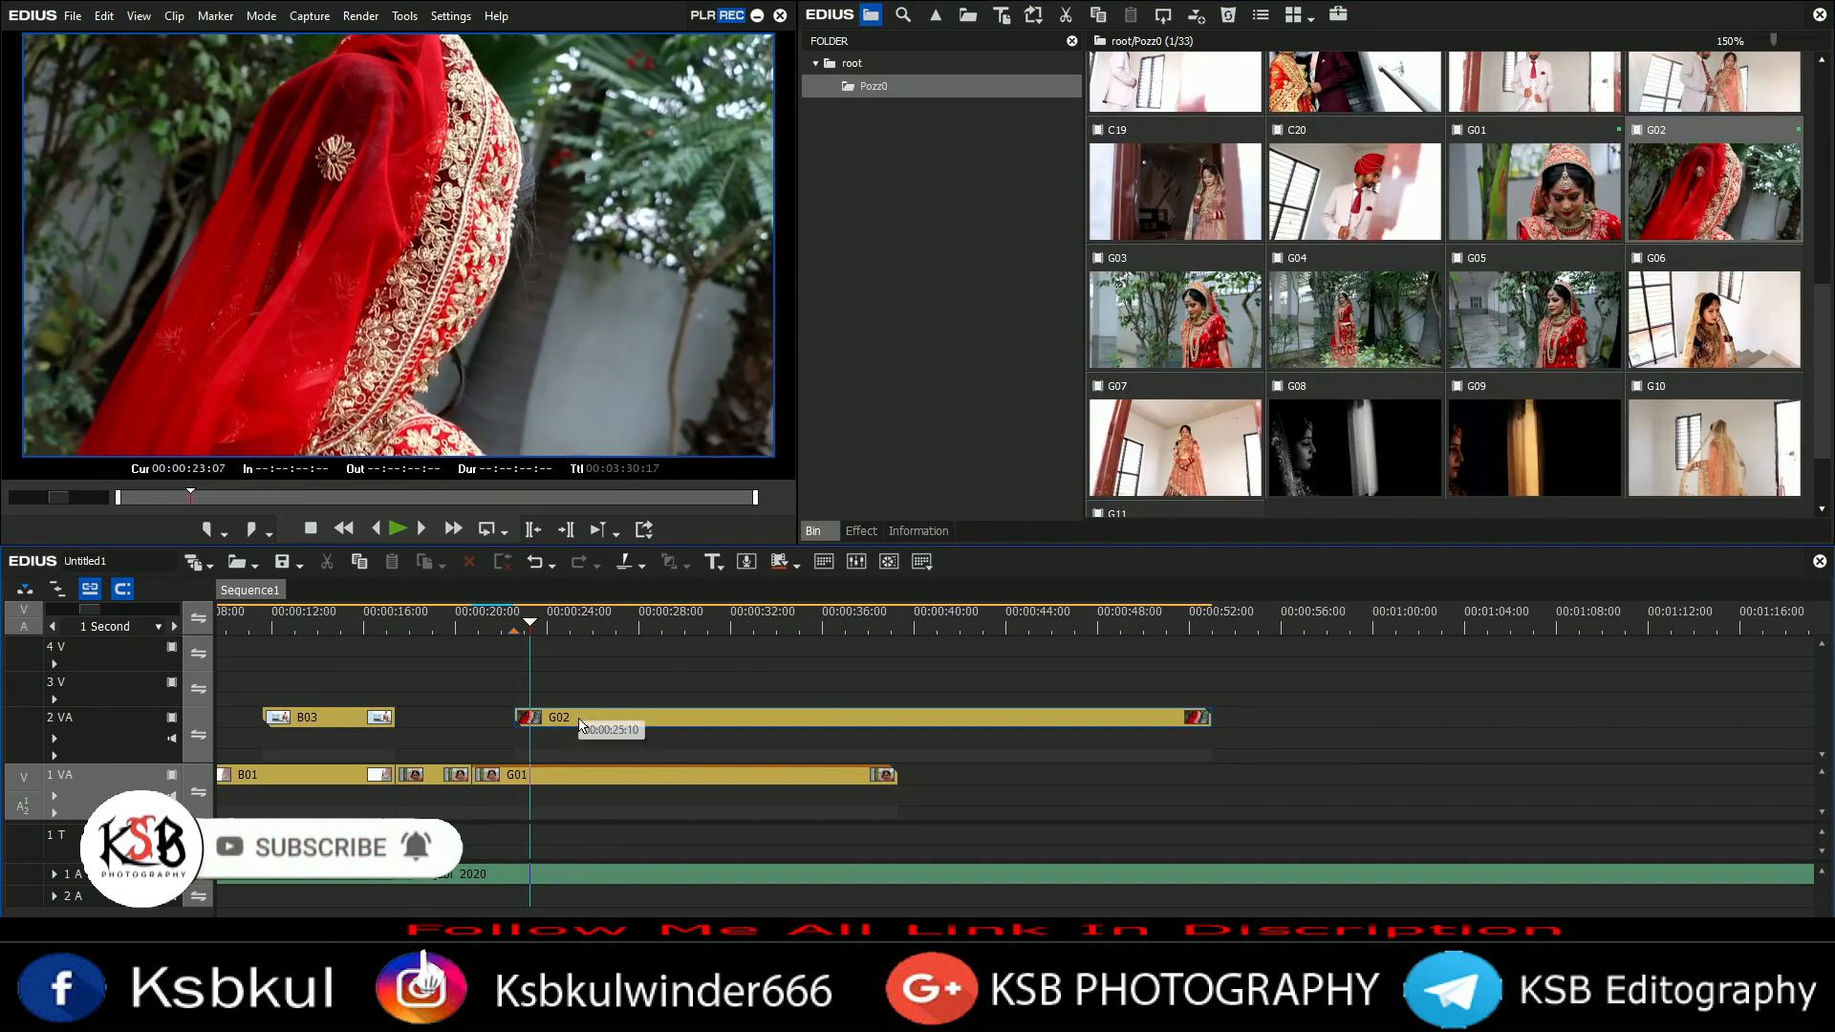
click(944, 816)
key(space)
Step: Cut G02 at the playhead and delete its remaining tail section
key(space)
Step: Change the playback speed of clip G02 in the Speed dialog
key(c)
key(alt+e)
key(Escape)
key(ctrl+z)
key(alt+e)
drag(917, 718, 918, 686)
key(Return)
Step: Cut G02 at the playhead and set the following section's speed to 100%
key(c)
click(590, 724)
key(alt+e)
text(100)
key(Return)
key(a)
key(space)
scroll(1381, 329, up, 5)
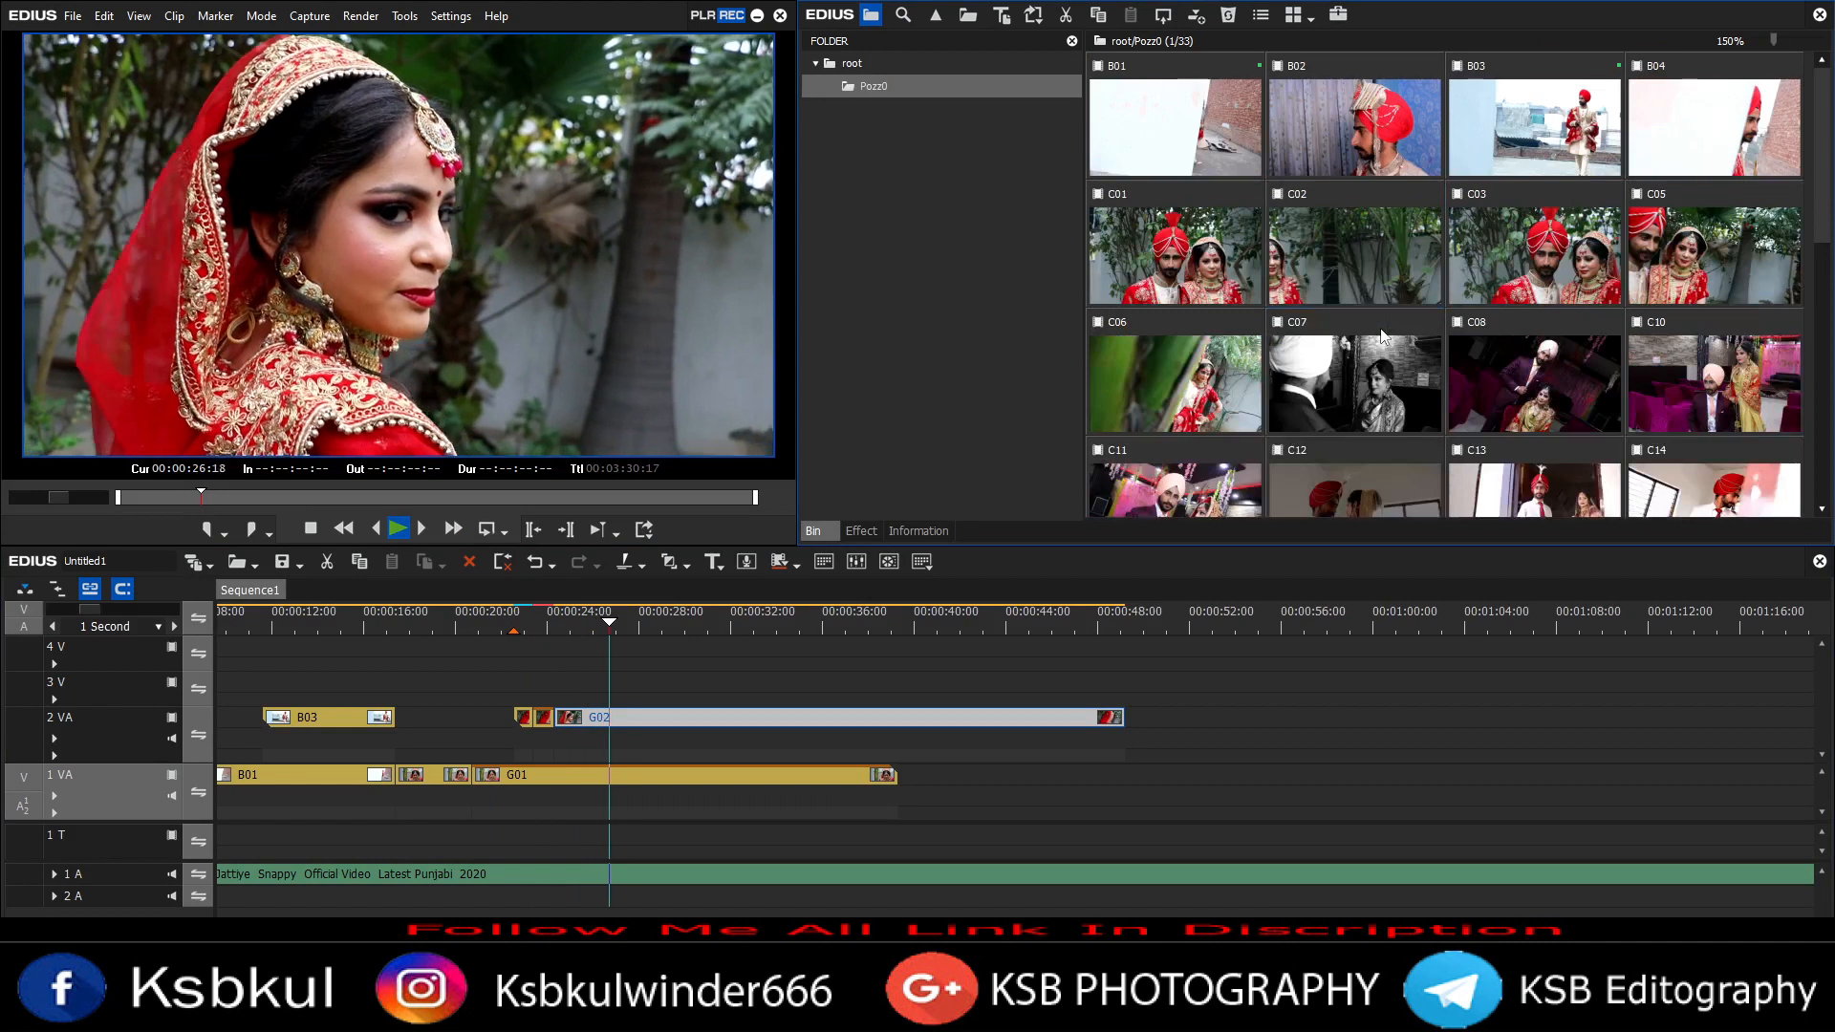
scroll(1380, 337, down, 5)
key(a)
key(space)
key(shift+c)
click(682, 724)
key(Delete)
Step: Place clip B03 on track 2 VA after the G02 pieces and adjust its start
key(space)
scroll(1366, 330, up, 5)
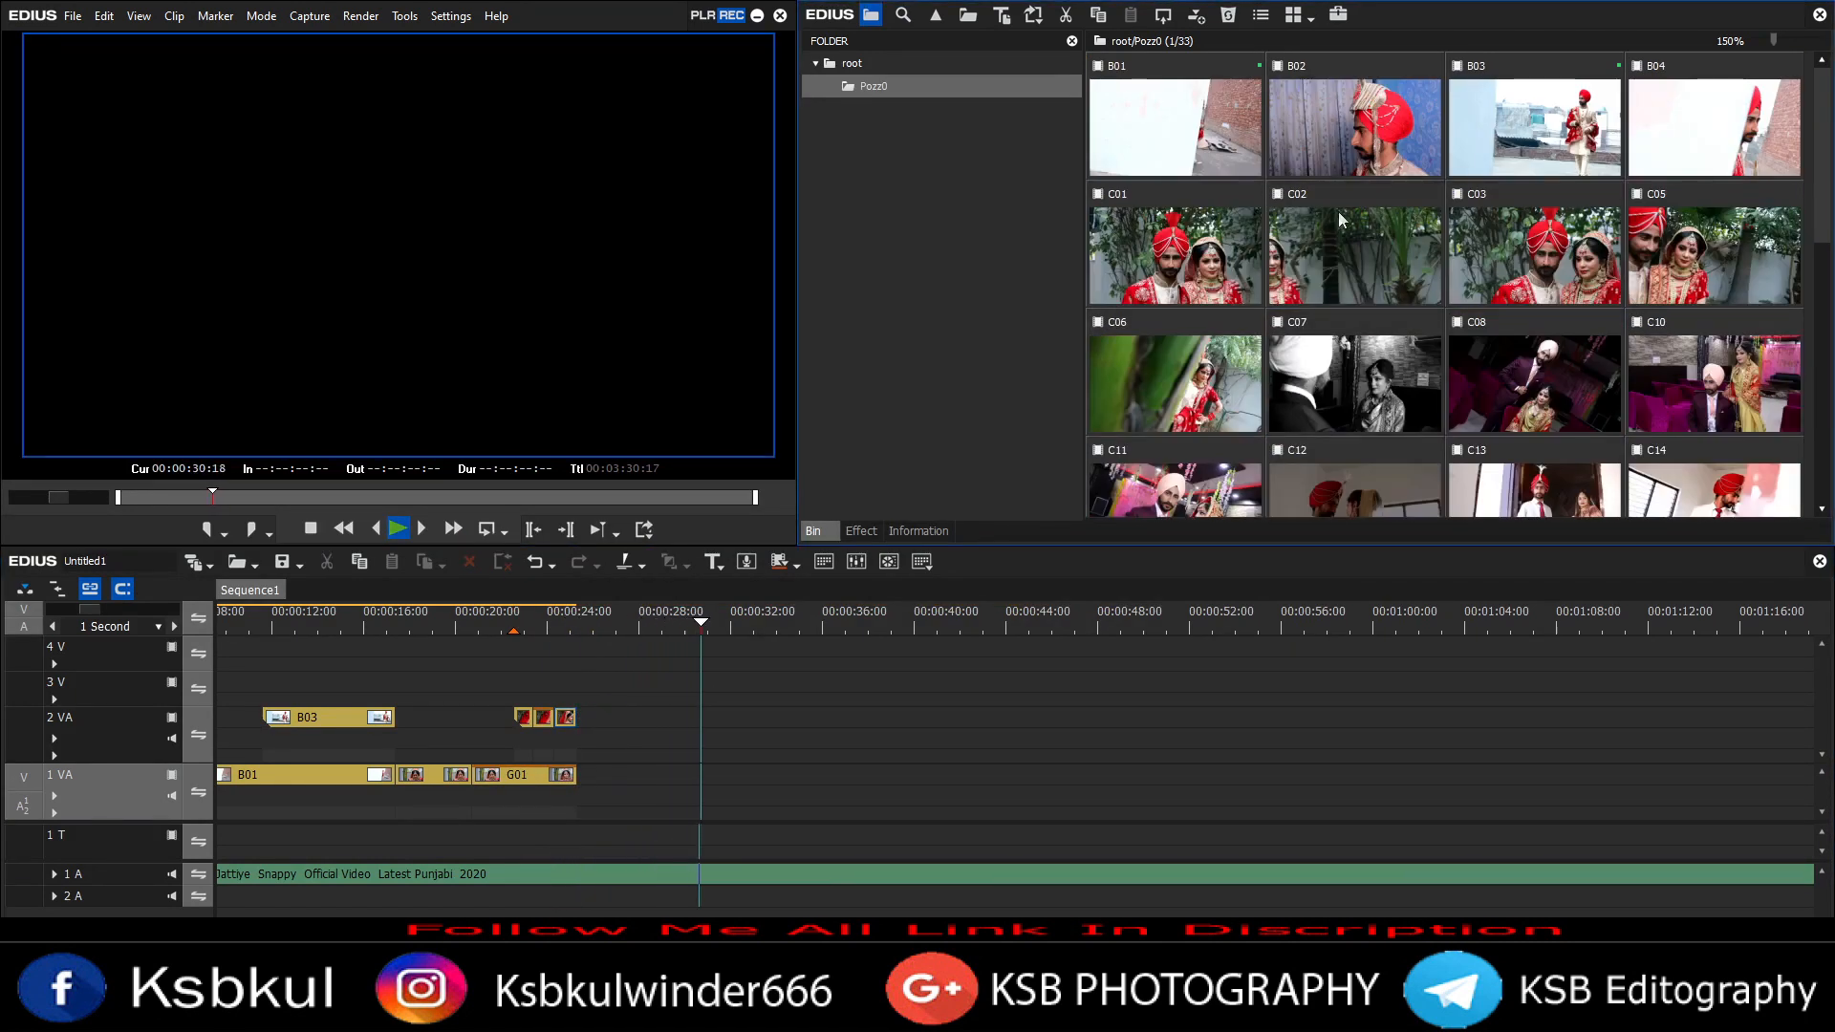
mouse_move(602, 795)
mouse_down()
mouse_move(577, 795)
mouse_move(672, 793)
mouse_move(612, 790)
mouse_up()
key(space)
key(a)
key(space)
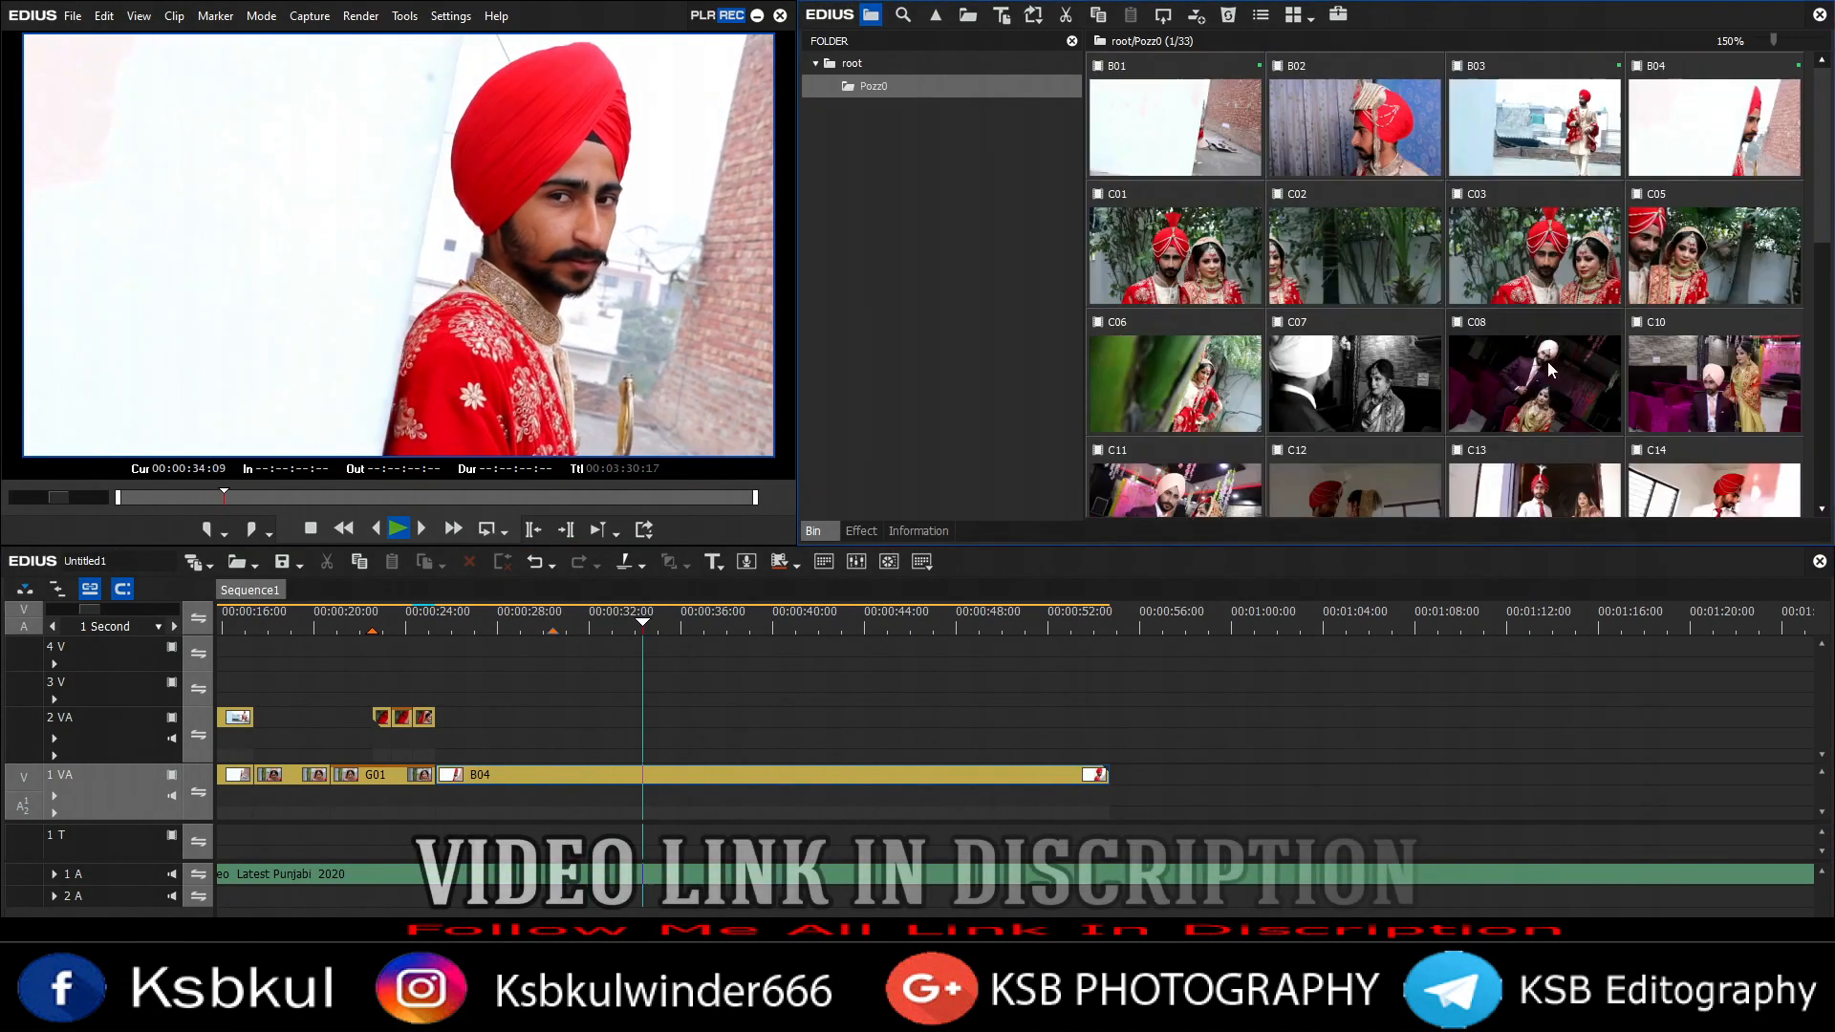
drag(1533, 124, 621, 721)
drag(501, 719, 553, 719)
Step: Select B03 and B04 and trim both ends to the playhead
click(497, 622)
key(space)
Step: Add clip C18 to track 1 VA after B04
key(space)
drag(664, 676, 687, 779)
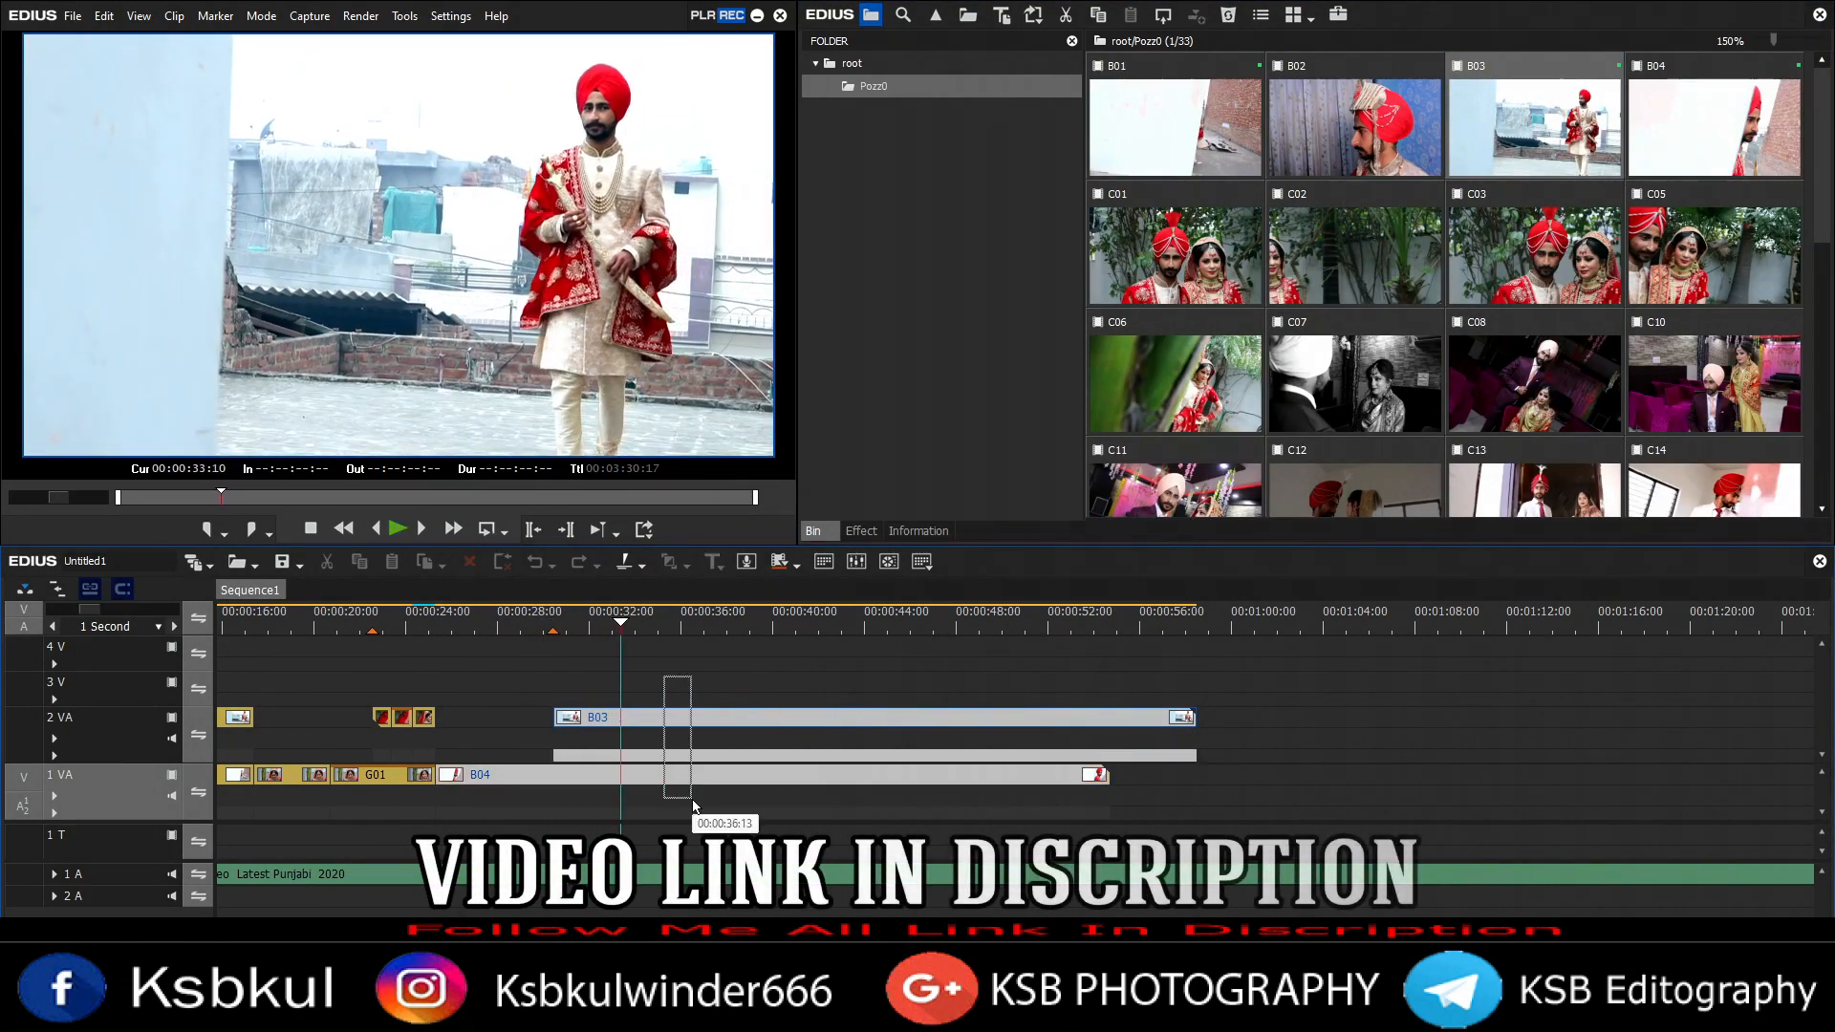
key(m)
key(space)
click(1361, 272)
scroll(1353, 390, down, 3)
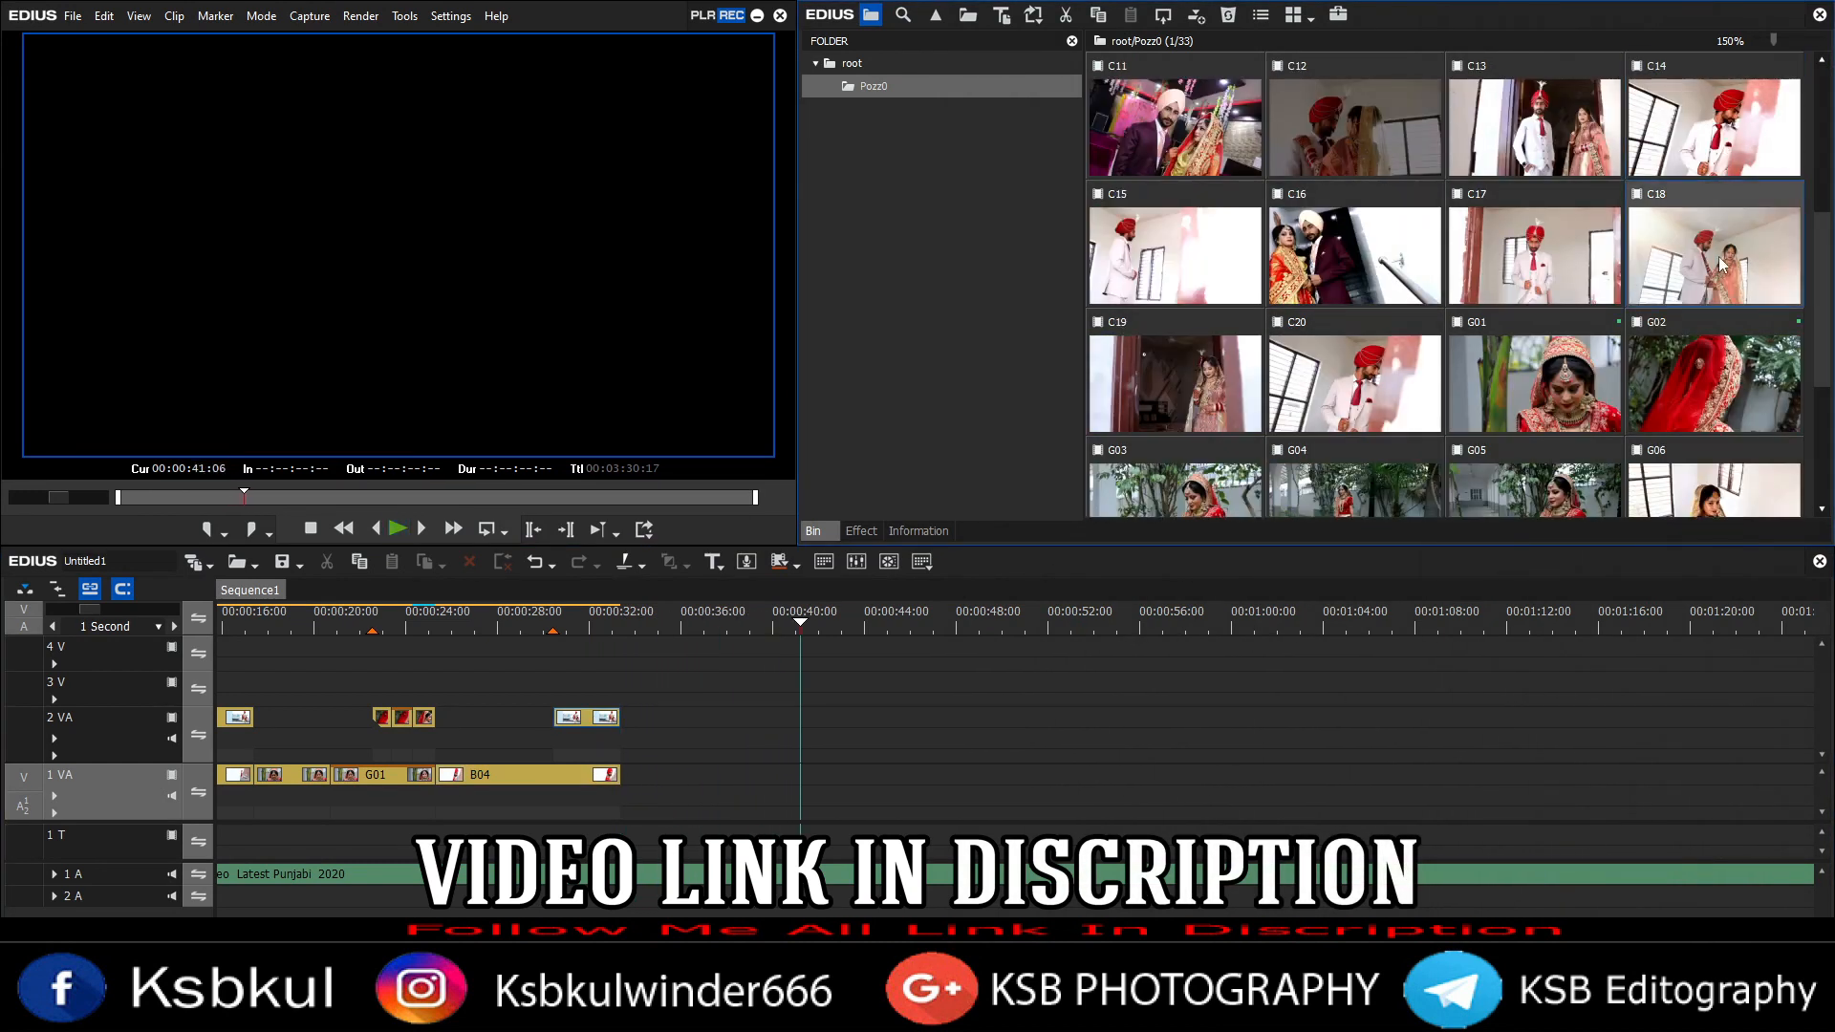
drag(1720, 267, 668, 774)
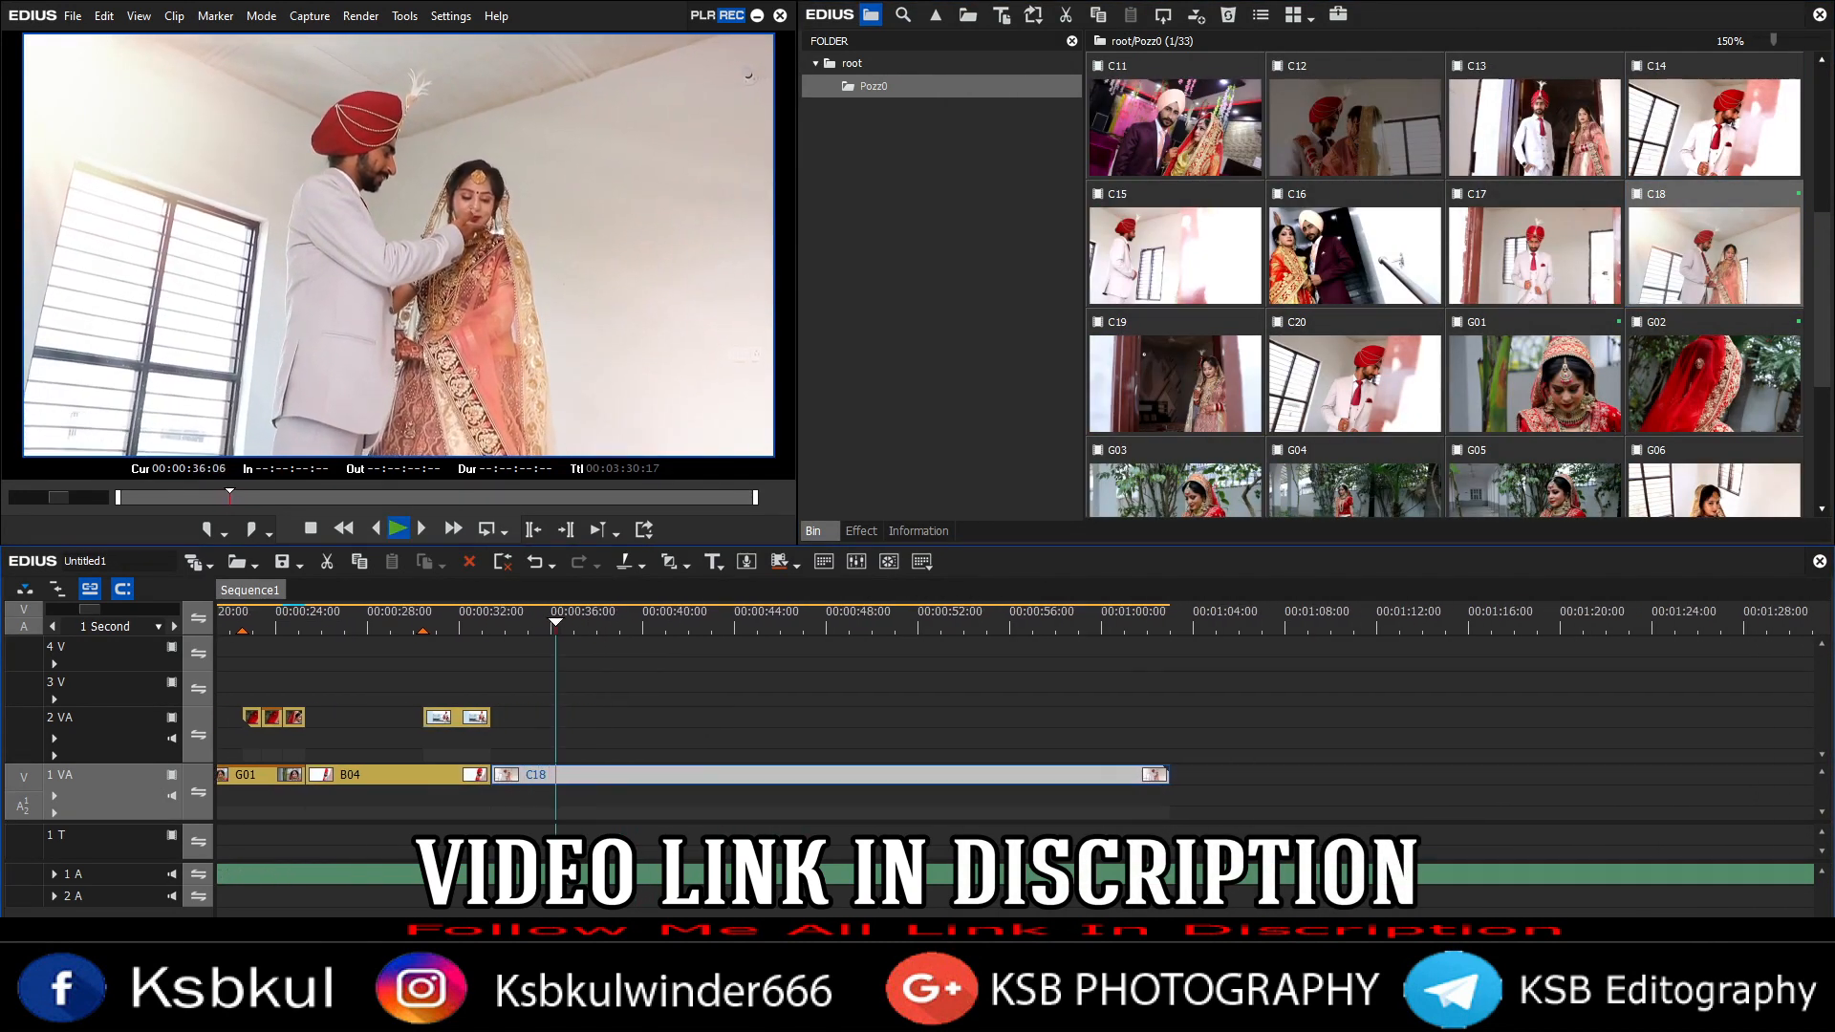
Step: Place B03 again on track 2 VA and trim its end to the playhead
scroll(1404, 174, up, 3)
drag(1534, 127, 694, 727)
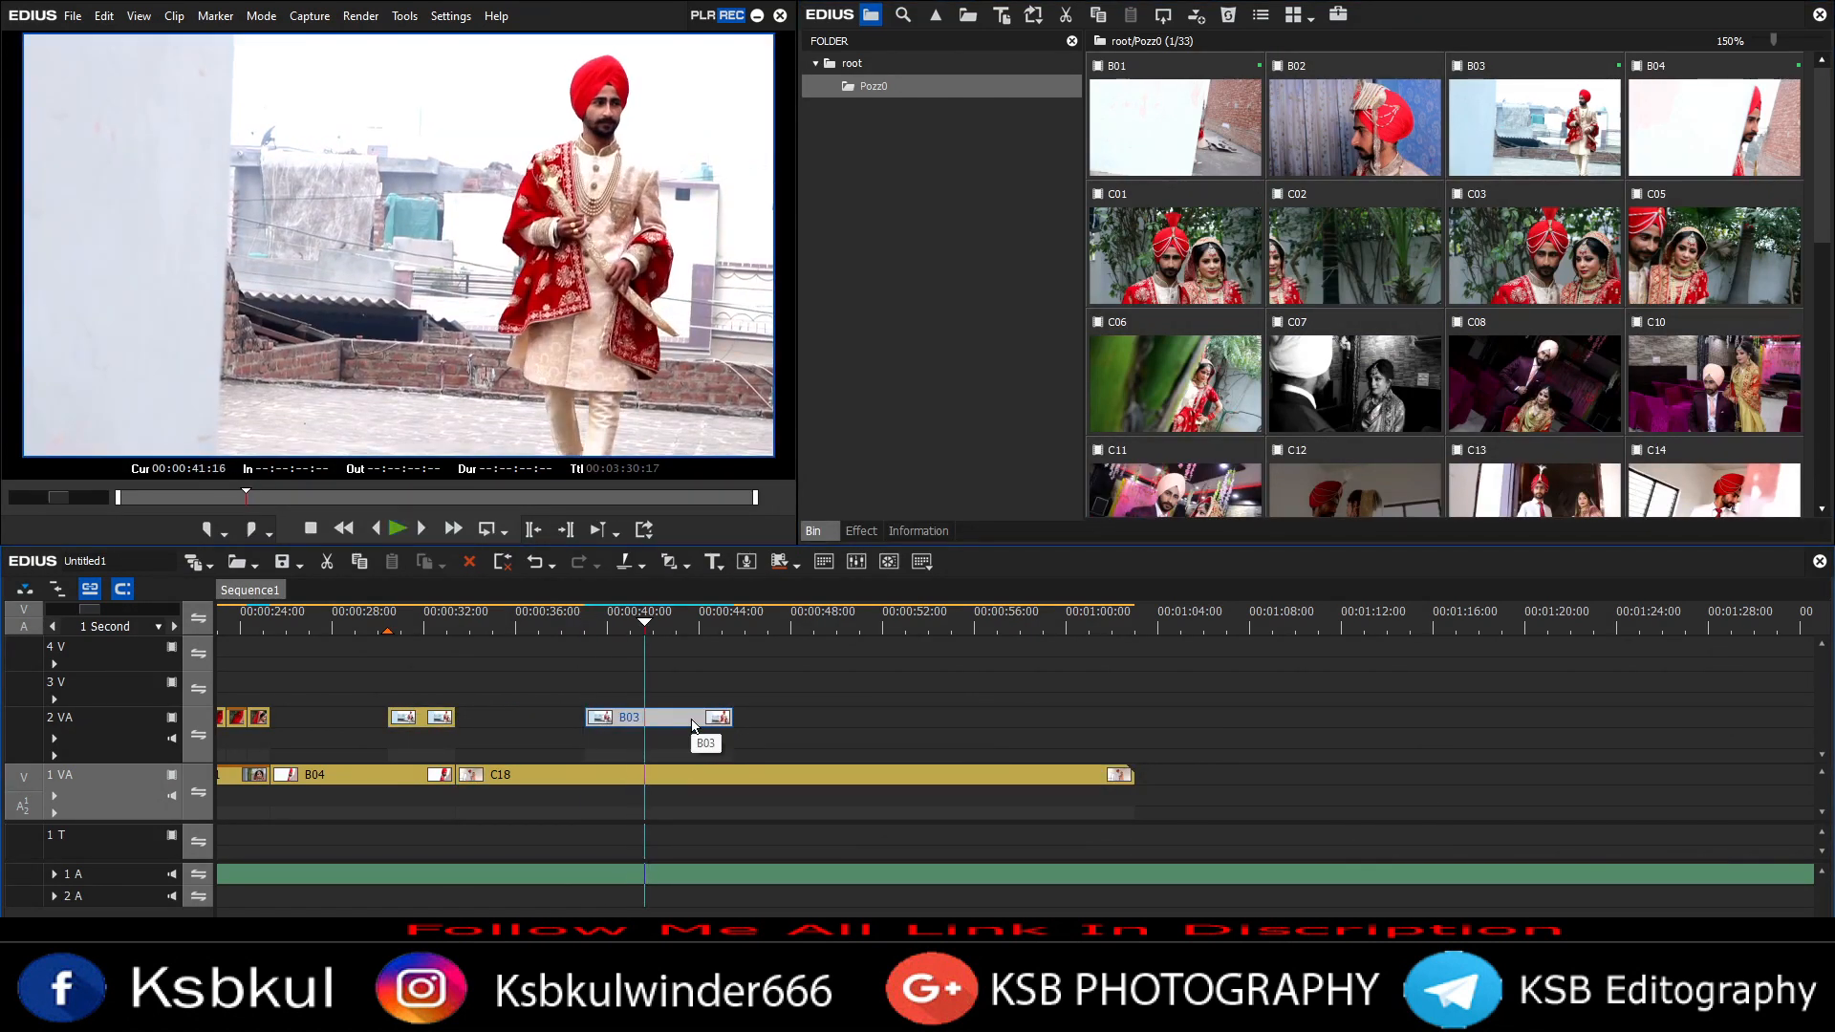
key(m)
Step: Add clip C08 to track 1 VA after C18
scroll(660, 717, down, 2)
click(473, 628)
scroll(1271, 309, down, 2)
drag(1533, 191, 574, 779)
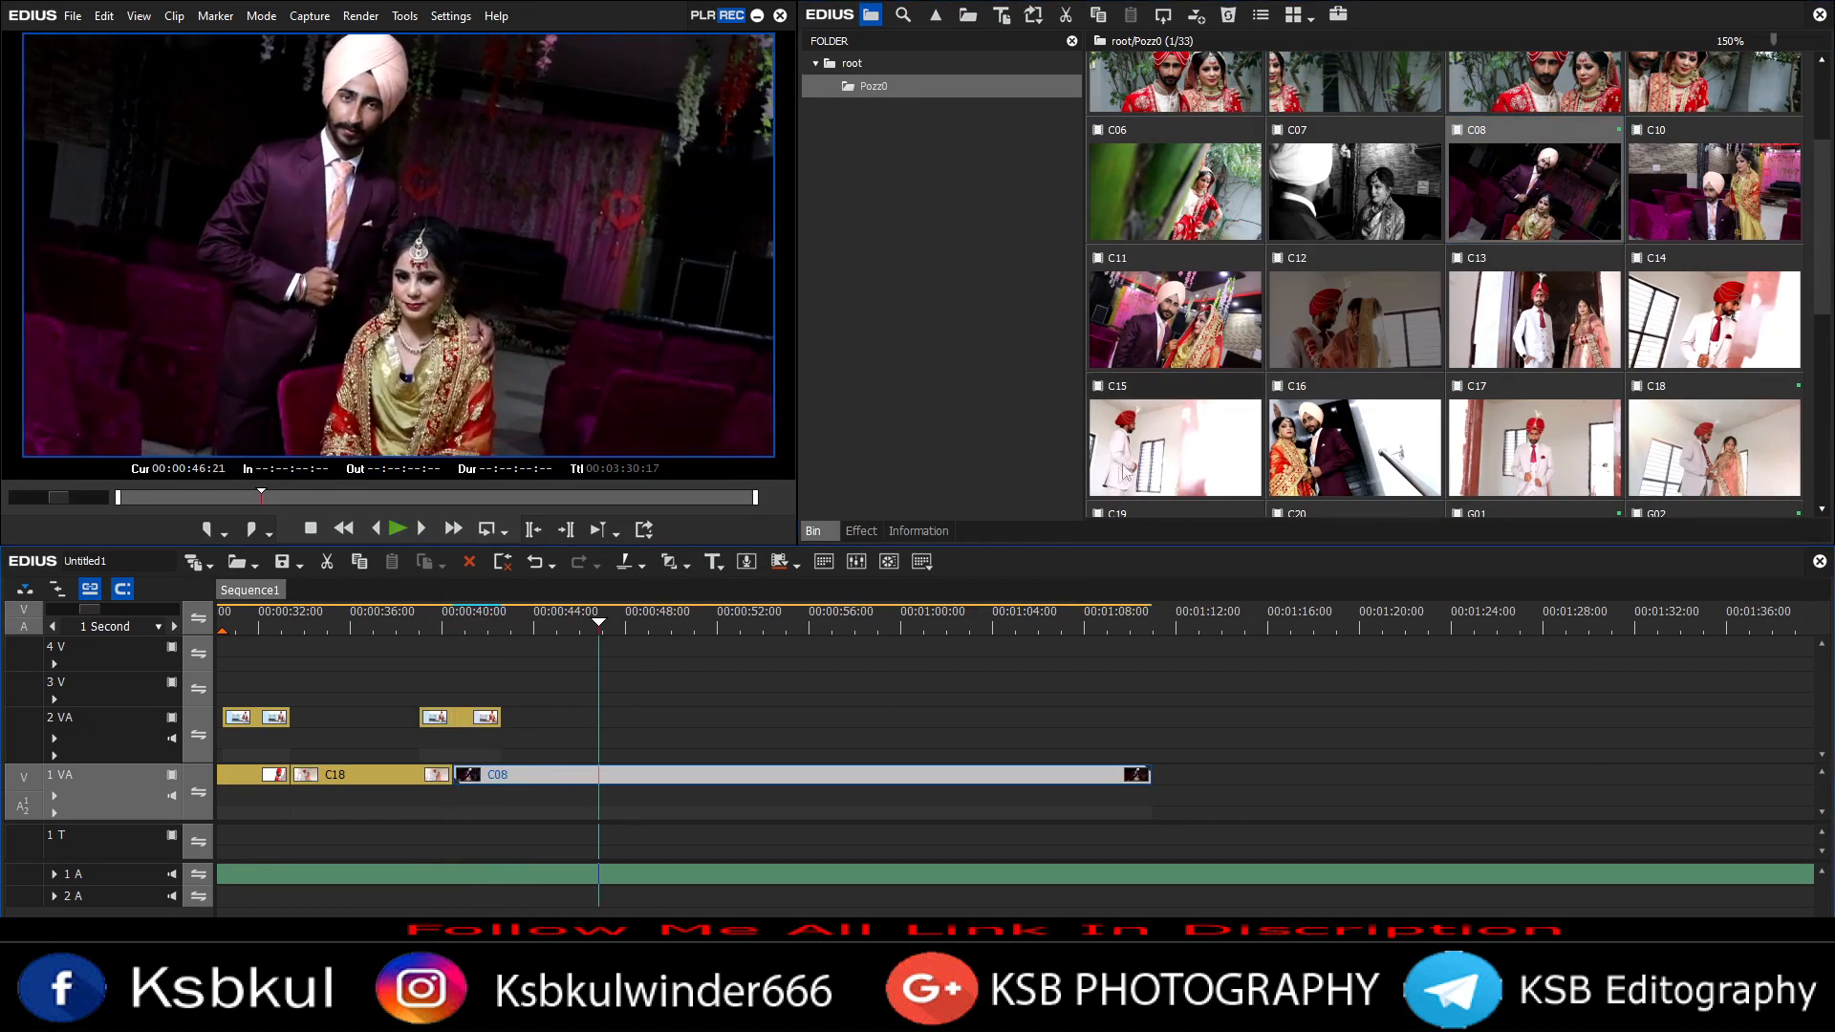
Step: Trim clip C08's end to the playhead
scroll(1544, 331, down, 3)
drag(616, 730, 612, 726)
key(m)
click(434, 623)
Step: Place C18 on track 1 VA after C08 and trim the C19 clip on track 2 at the playhead
key(m)
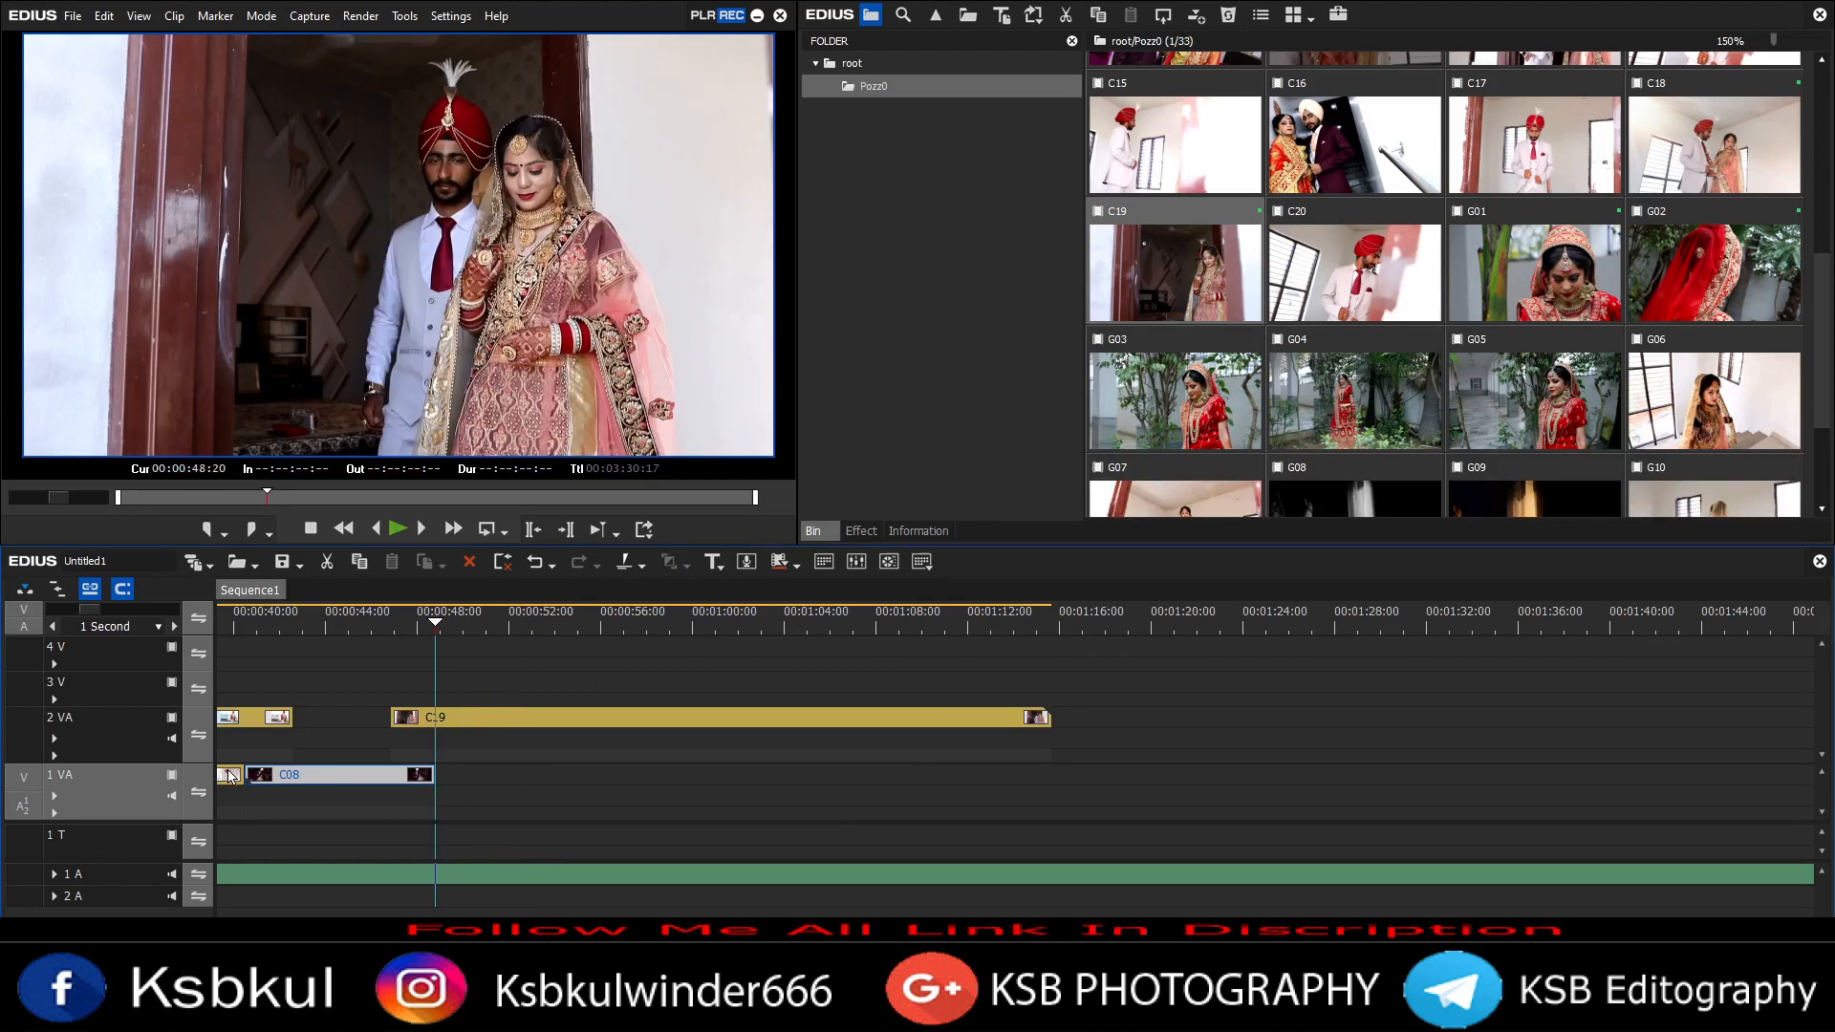
drag(750, 778, 640, 778)
drag(611, 775, 866, 778)
click(453, 718)
key(m)
key(space)
scroll(1442, 286, down, 2)
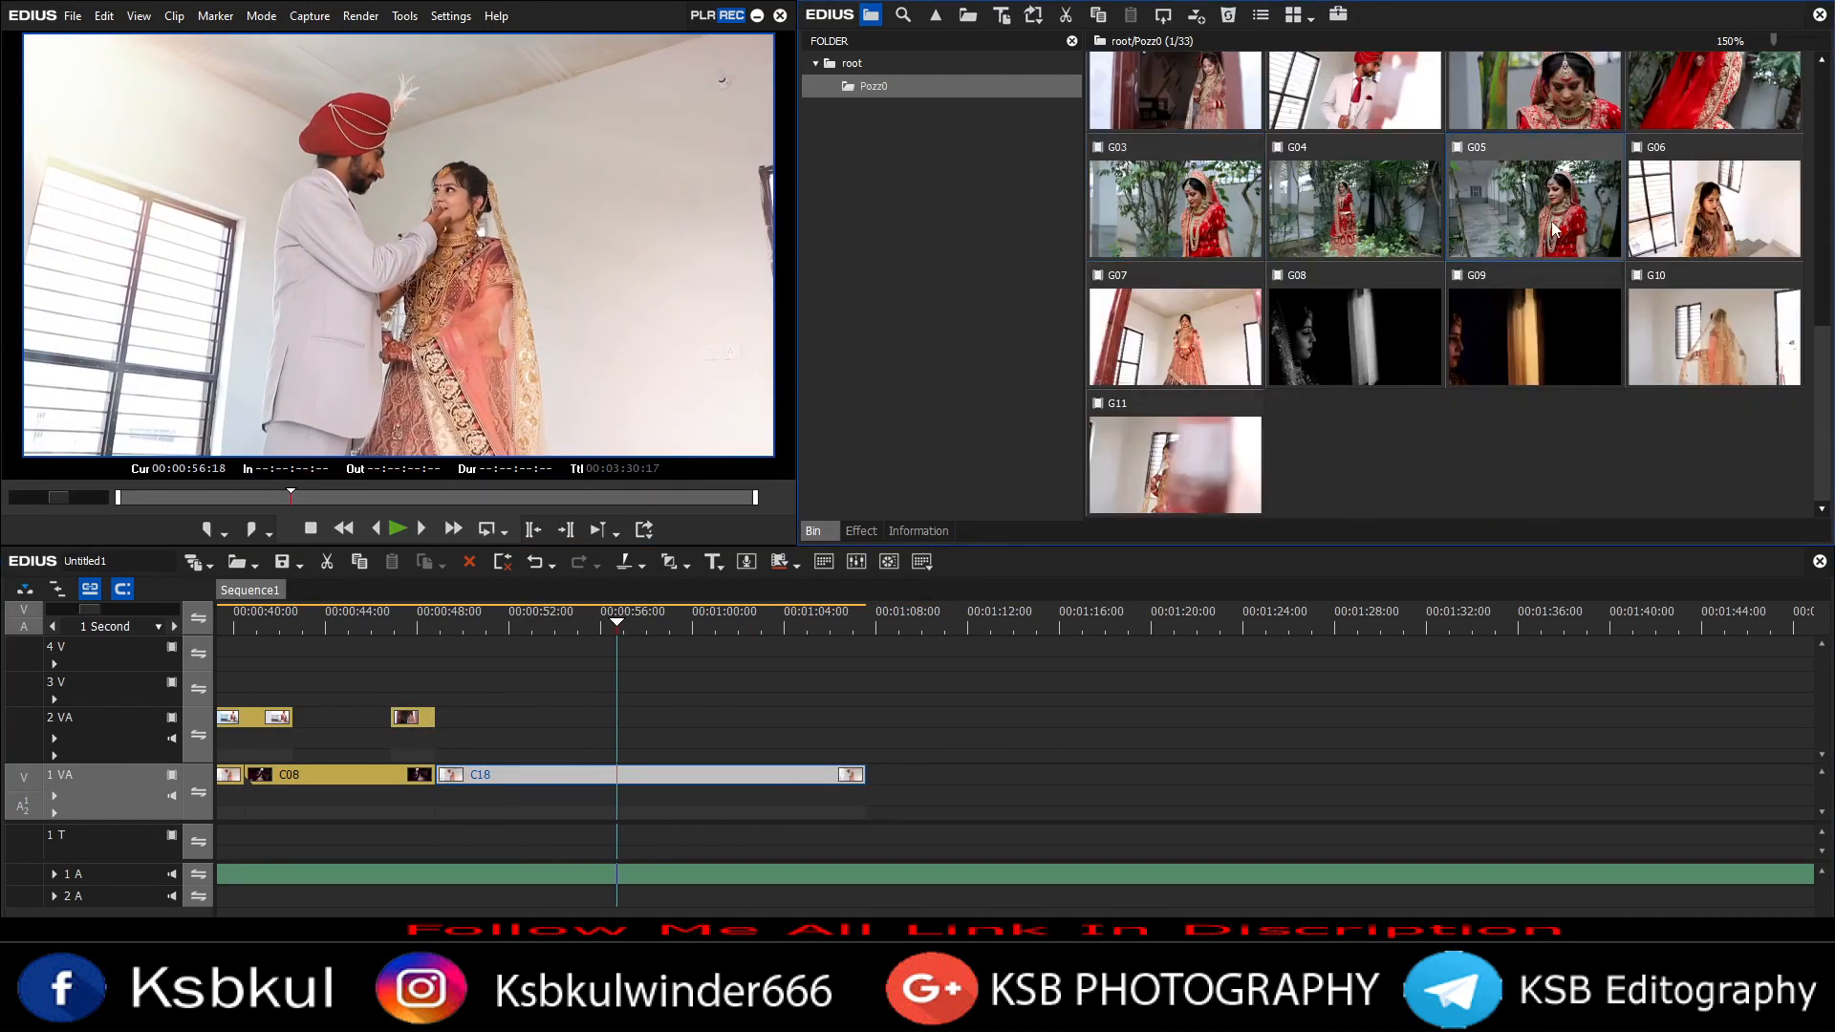
Step: Play the sequence from the start and place clip G04 on track 2 VA
key(Home)
key(space)
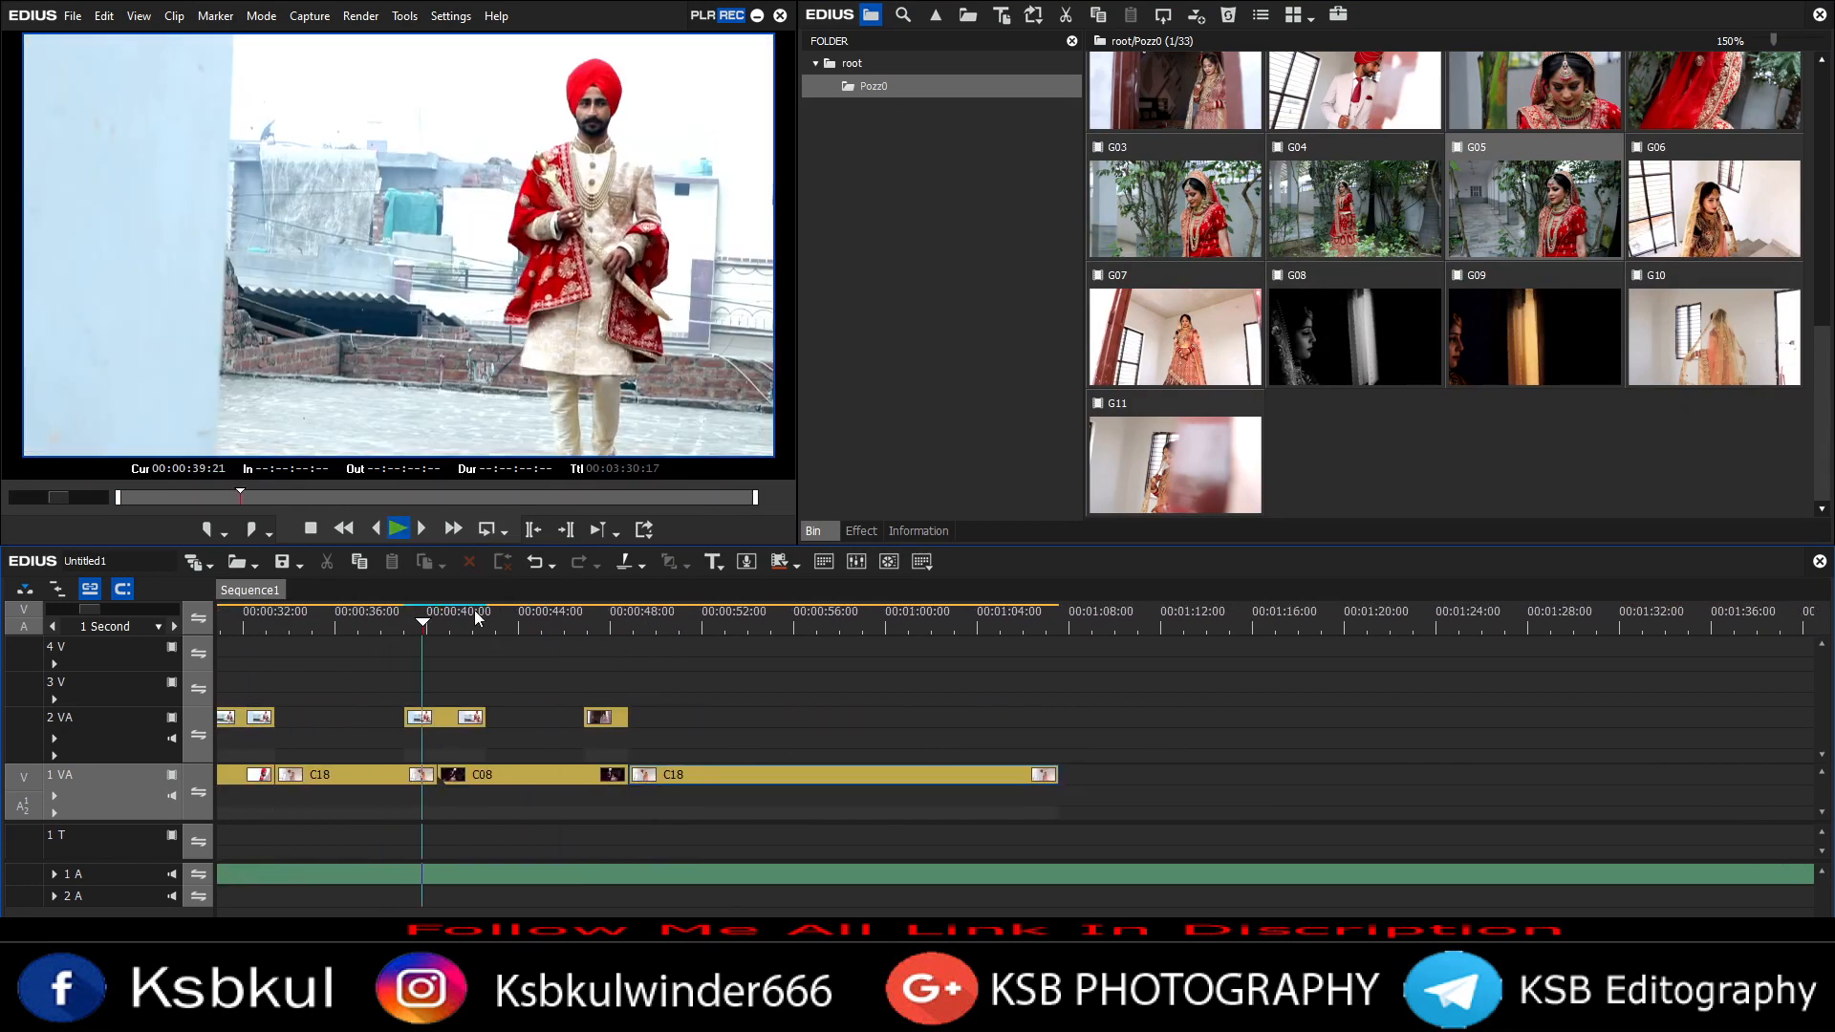
scroll(1335, 334, up, 2)
drag(1175, 401, 558, 736)
Step: Place B03 on track 3 V and add clip C16 to track 1 VA
scroll(1442, 287, up, 3)
drag(1533, 129, 628, 688)
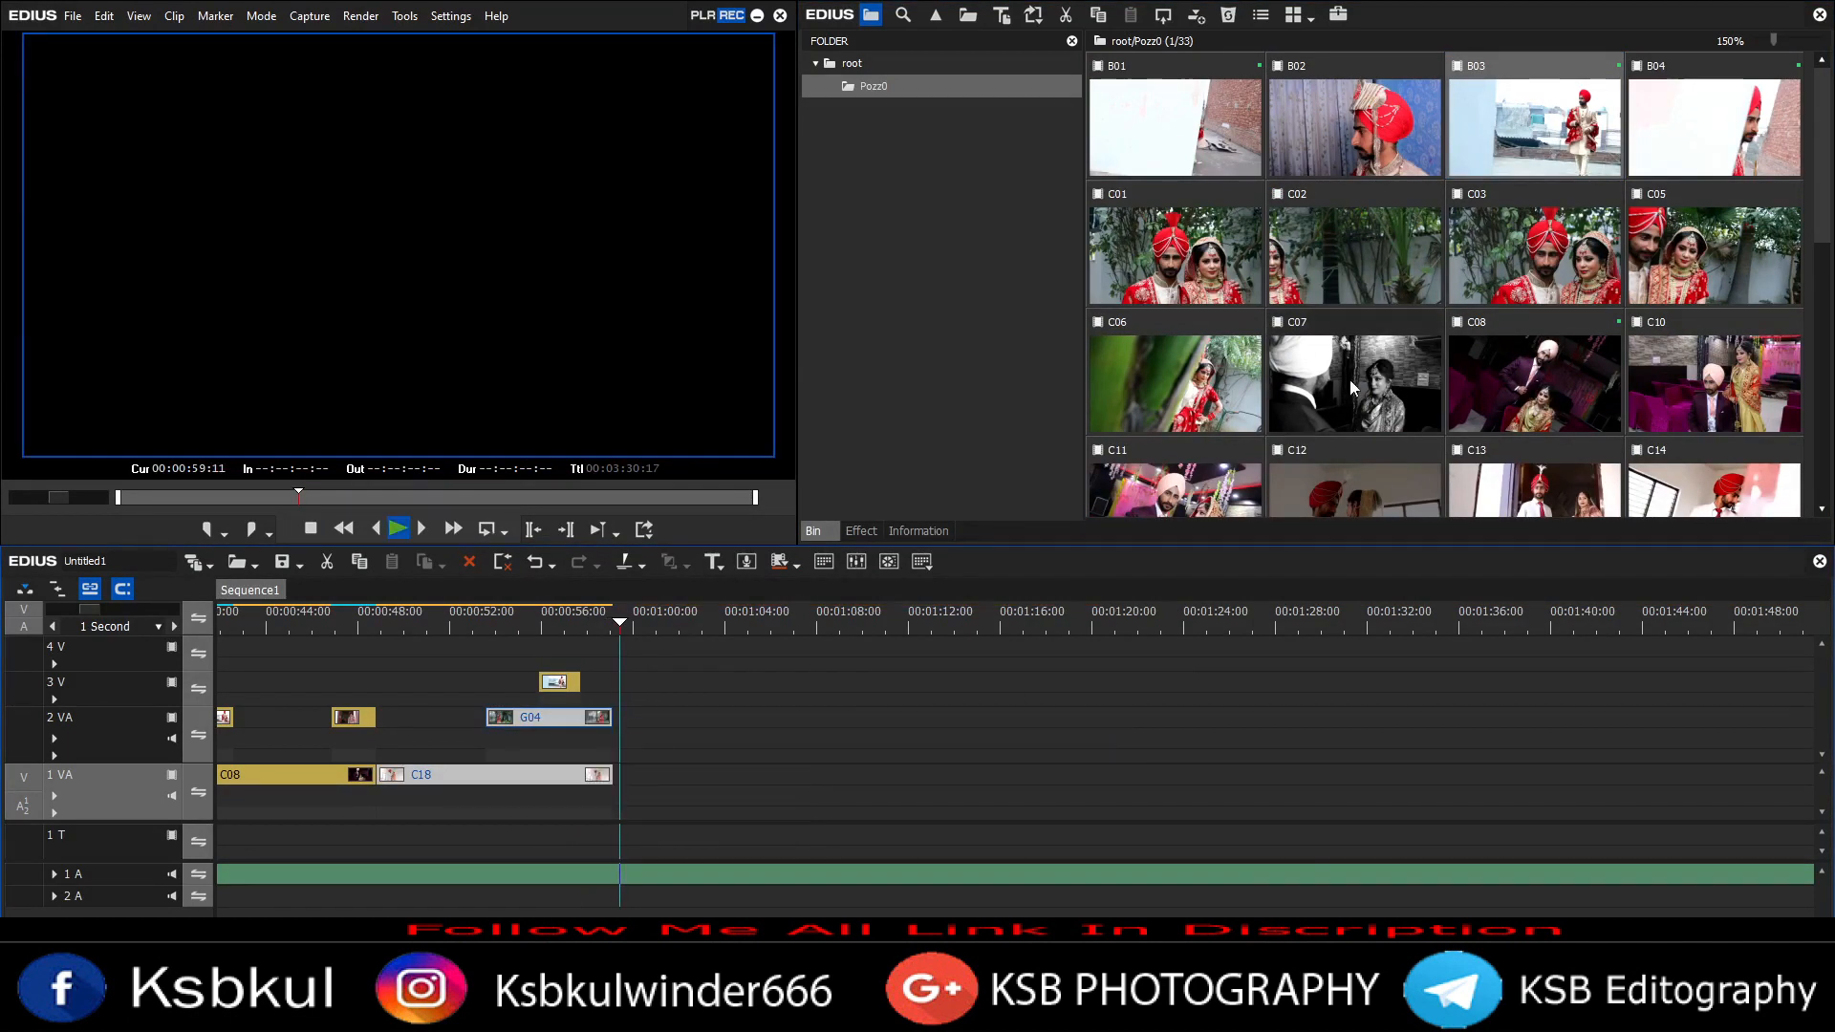
drag(958, 697, 690, 775)
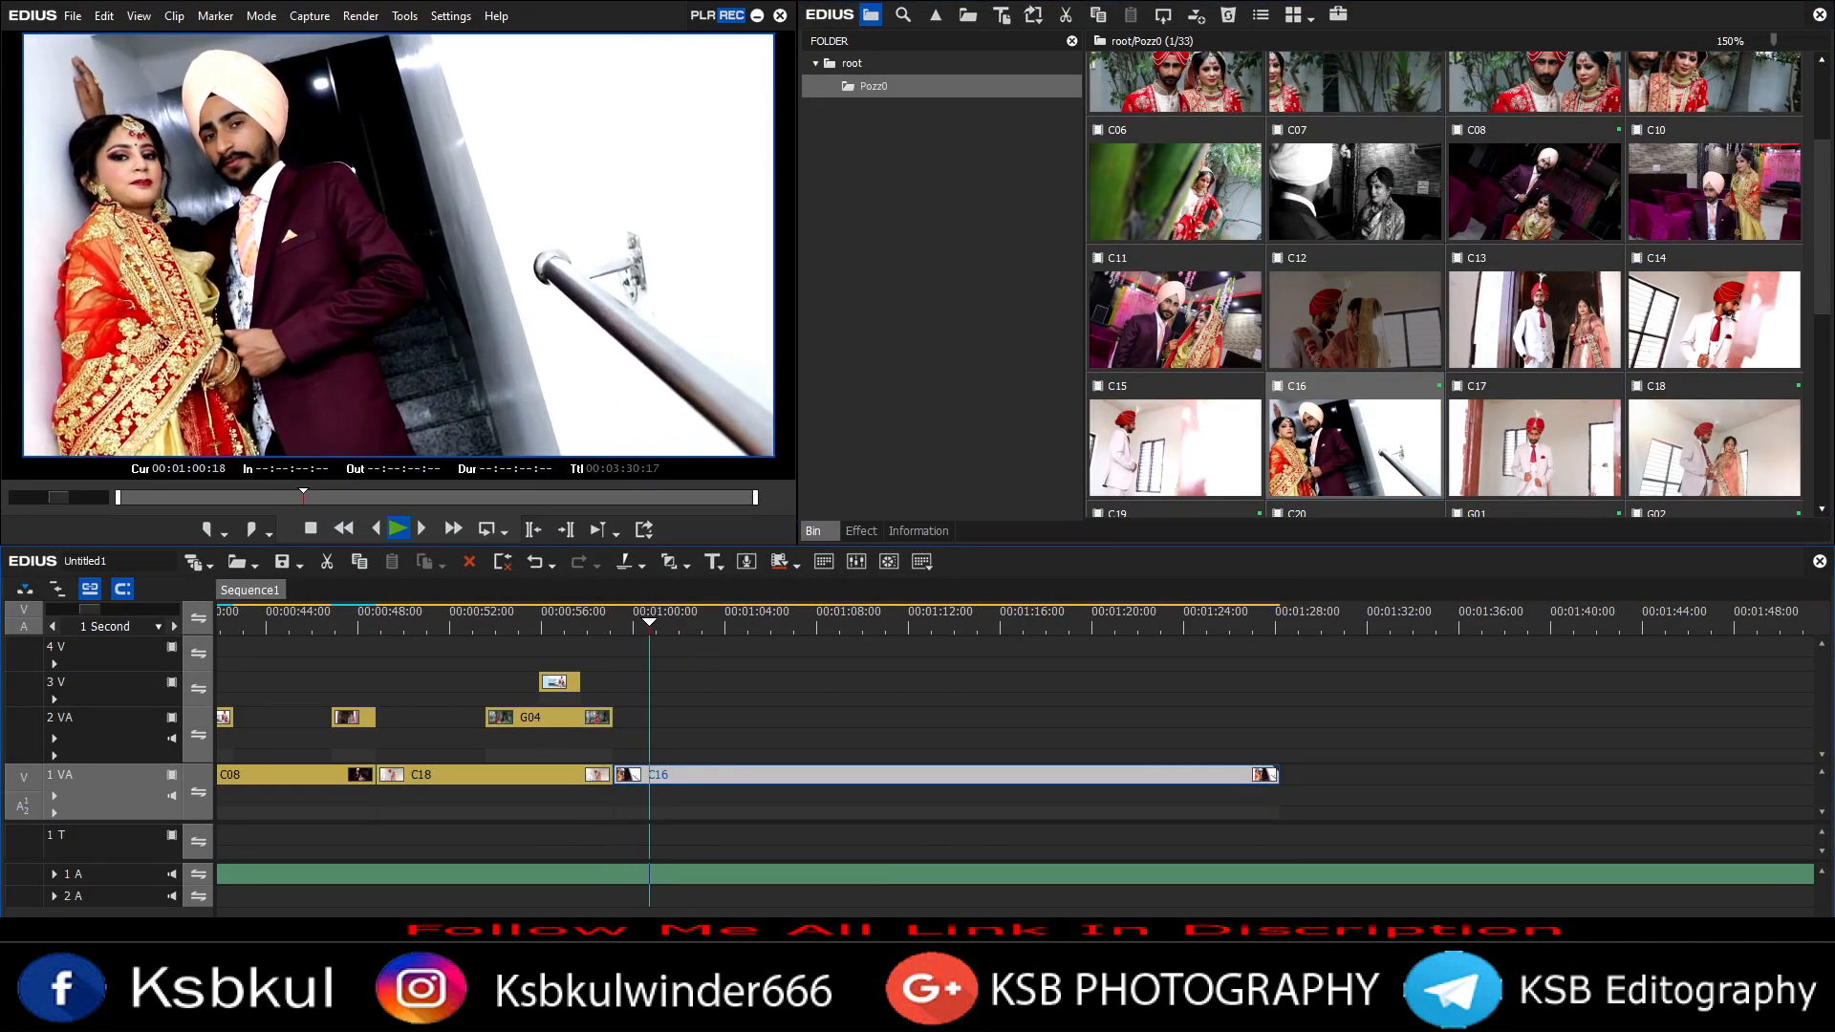
Step: Add clip G07 to track 2 VA after G04
scroll(750, 730, down, 2)
scroll(1355, 321, down, 5)
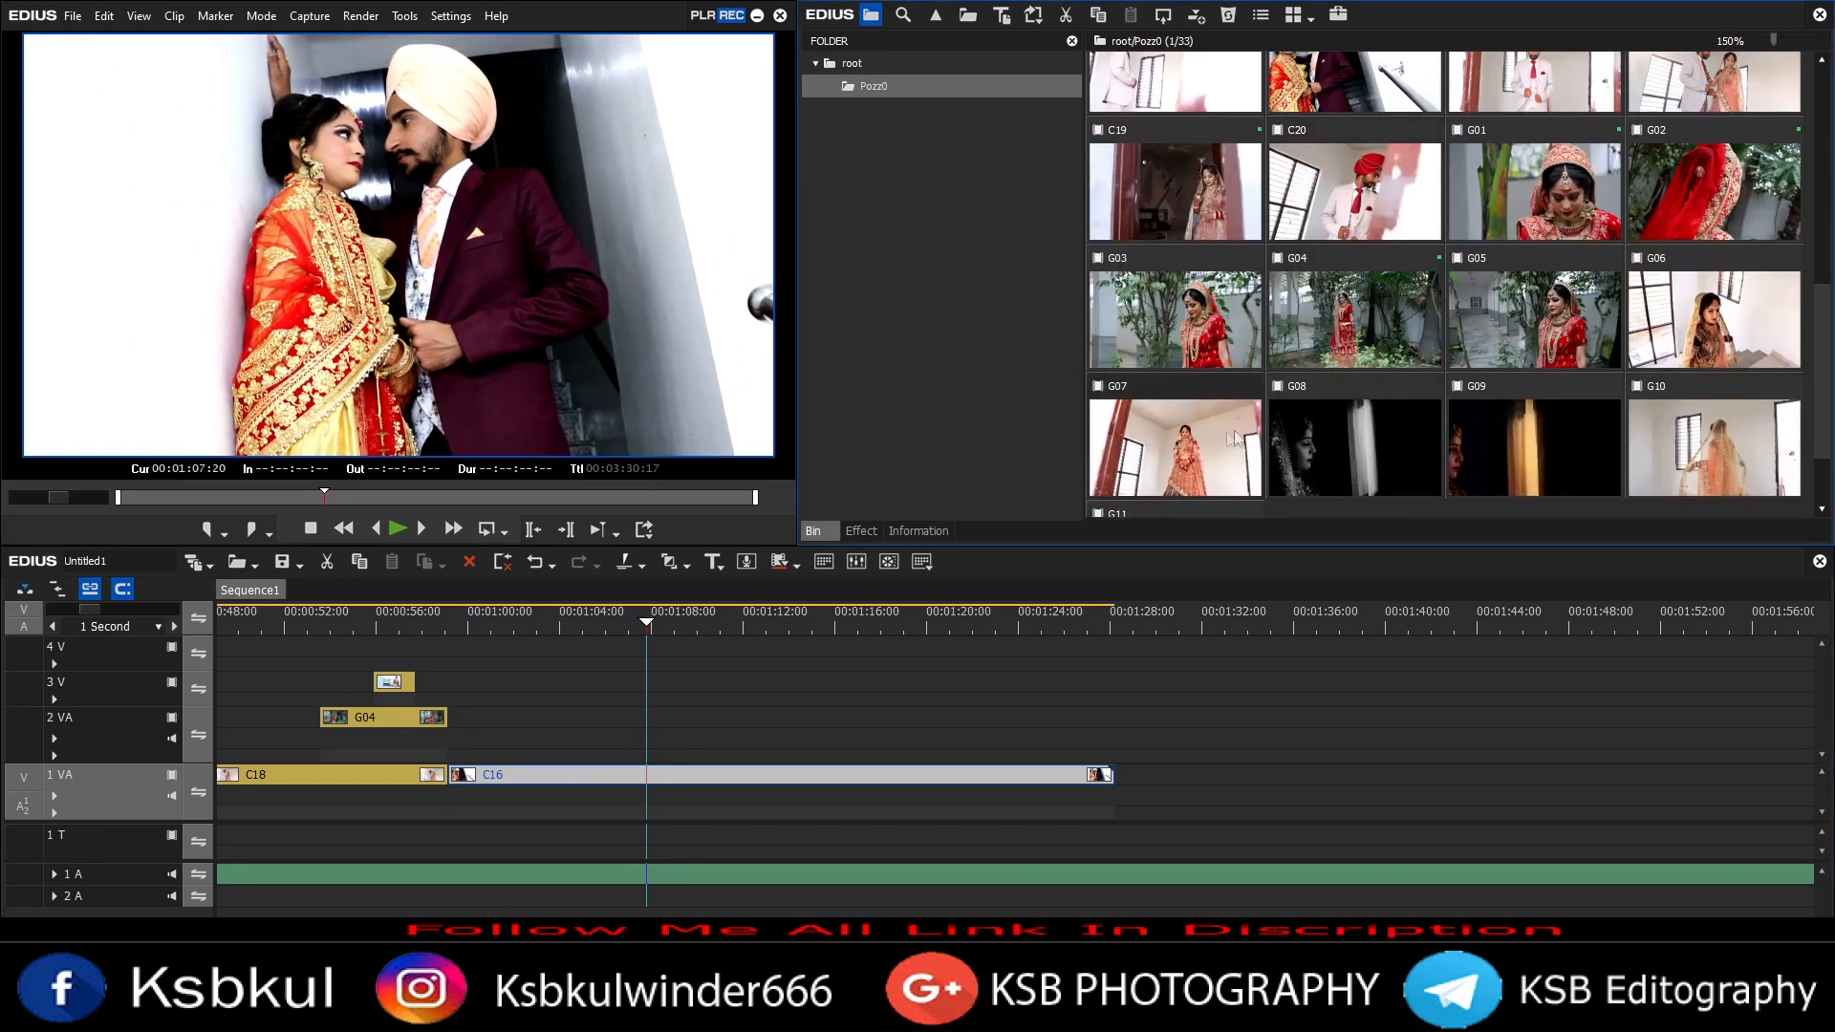
drag(1242, 435, 698, 726)
scroll(697, 726, down, 3)
scroll(1553, 330, up, 3)
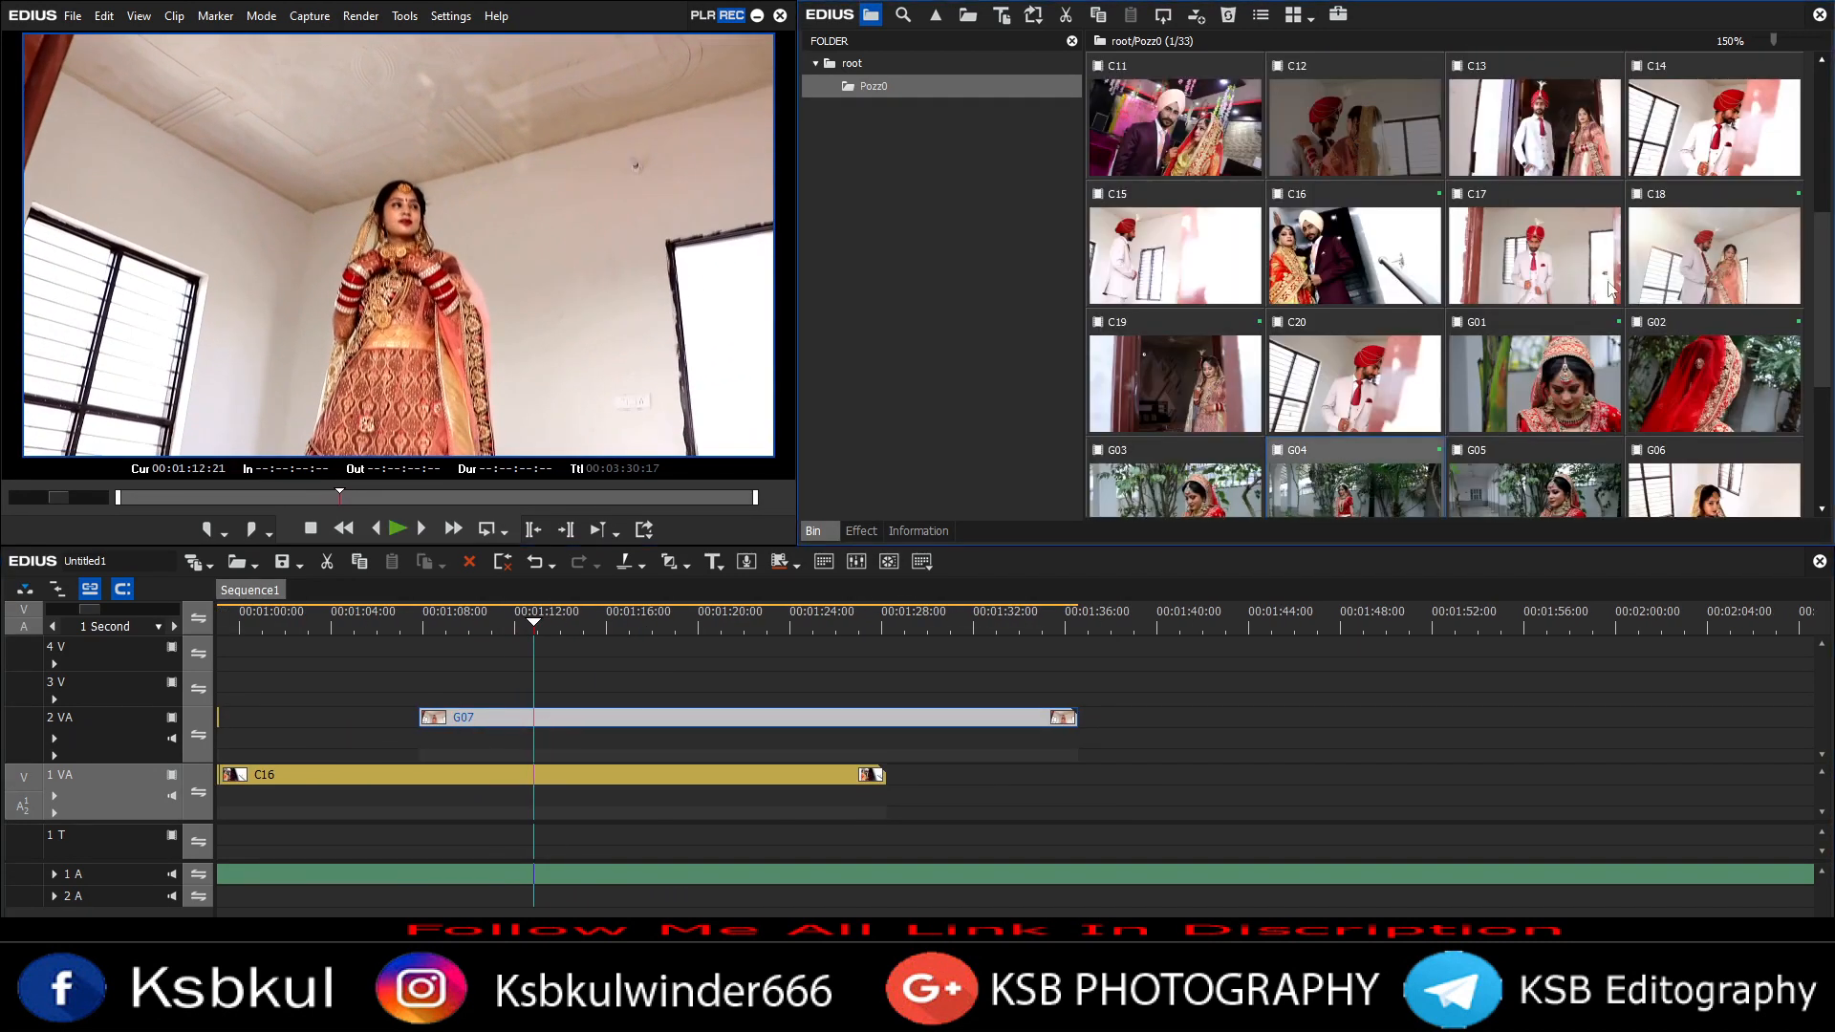
Step: Place clip C18 on track 3 V and clip C20 on track 1 VA after C16
drag(1717, 257, 577, 686)
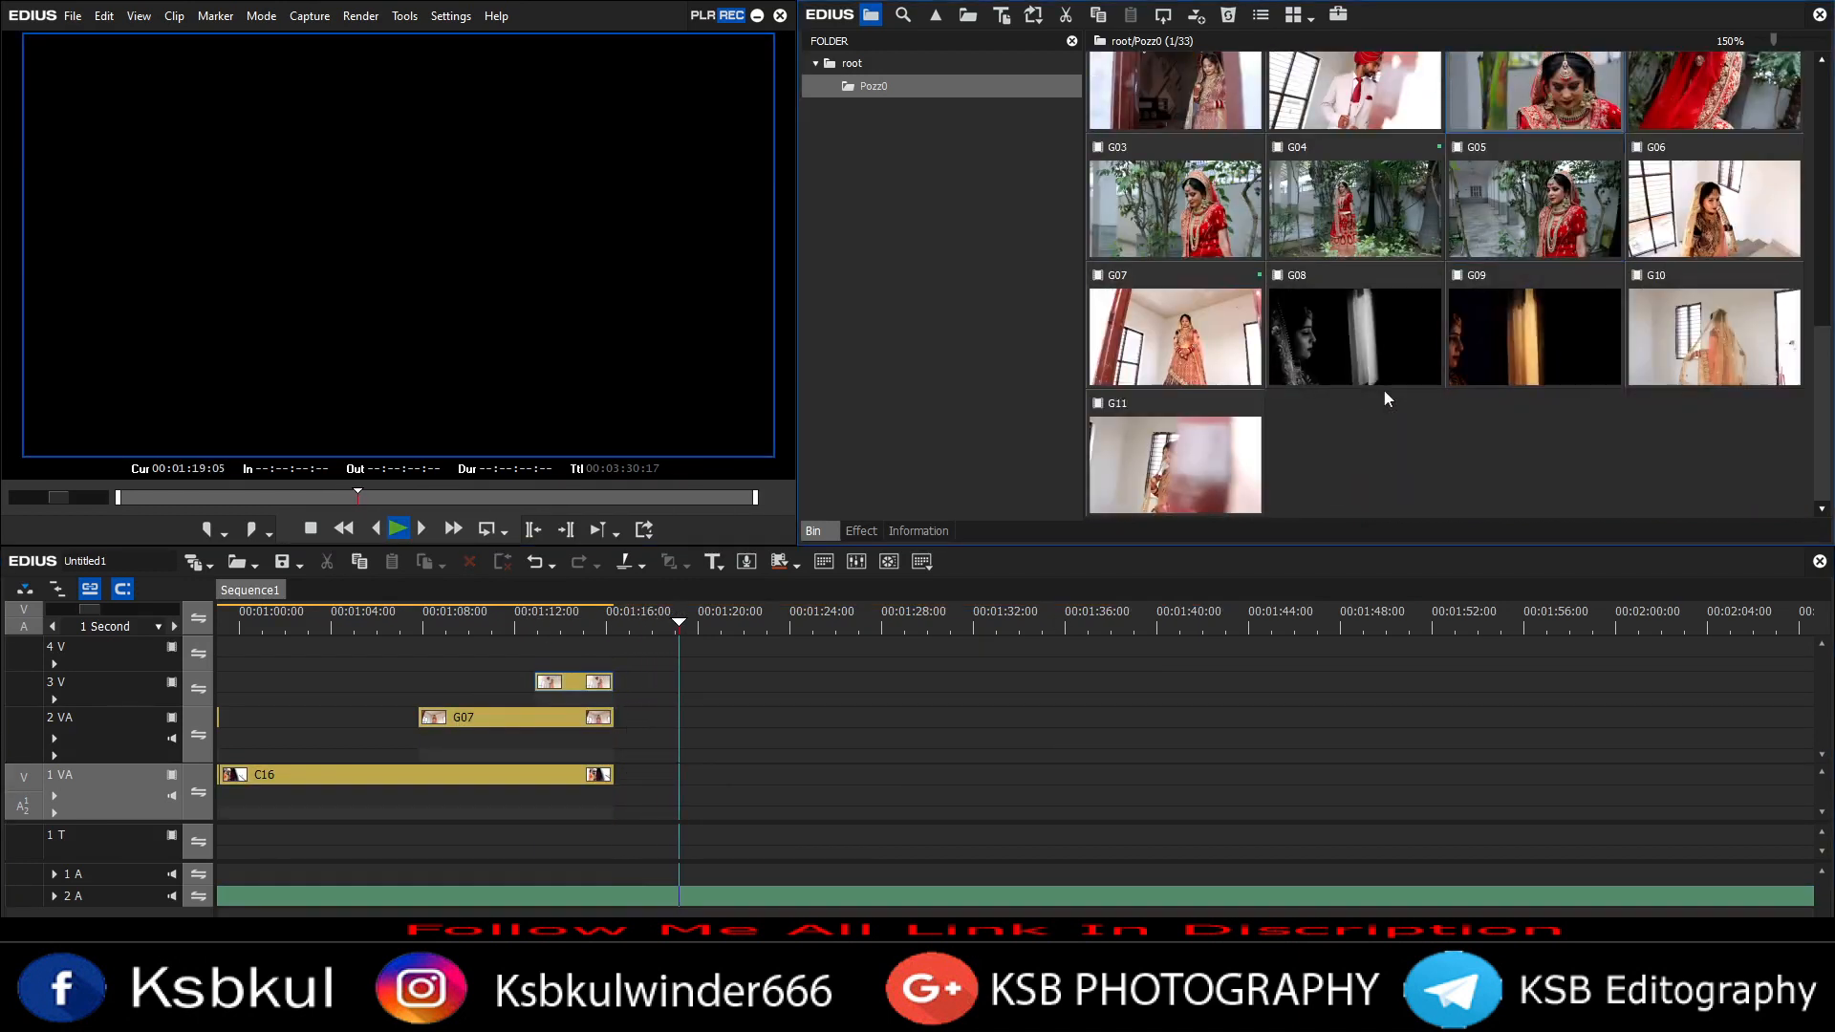
scroll(1384, 390, up, 5)
drag(1354, 273, 668, 778)
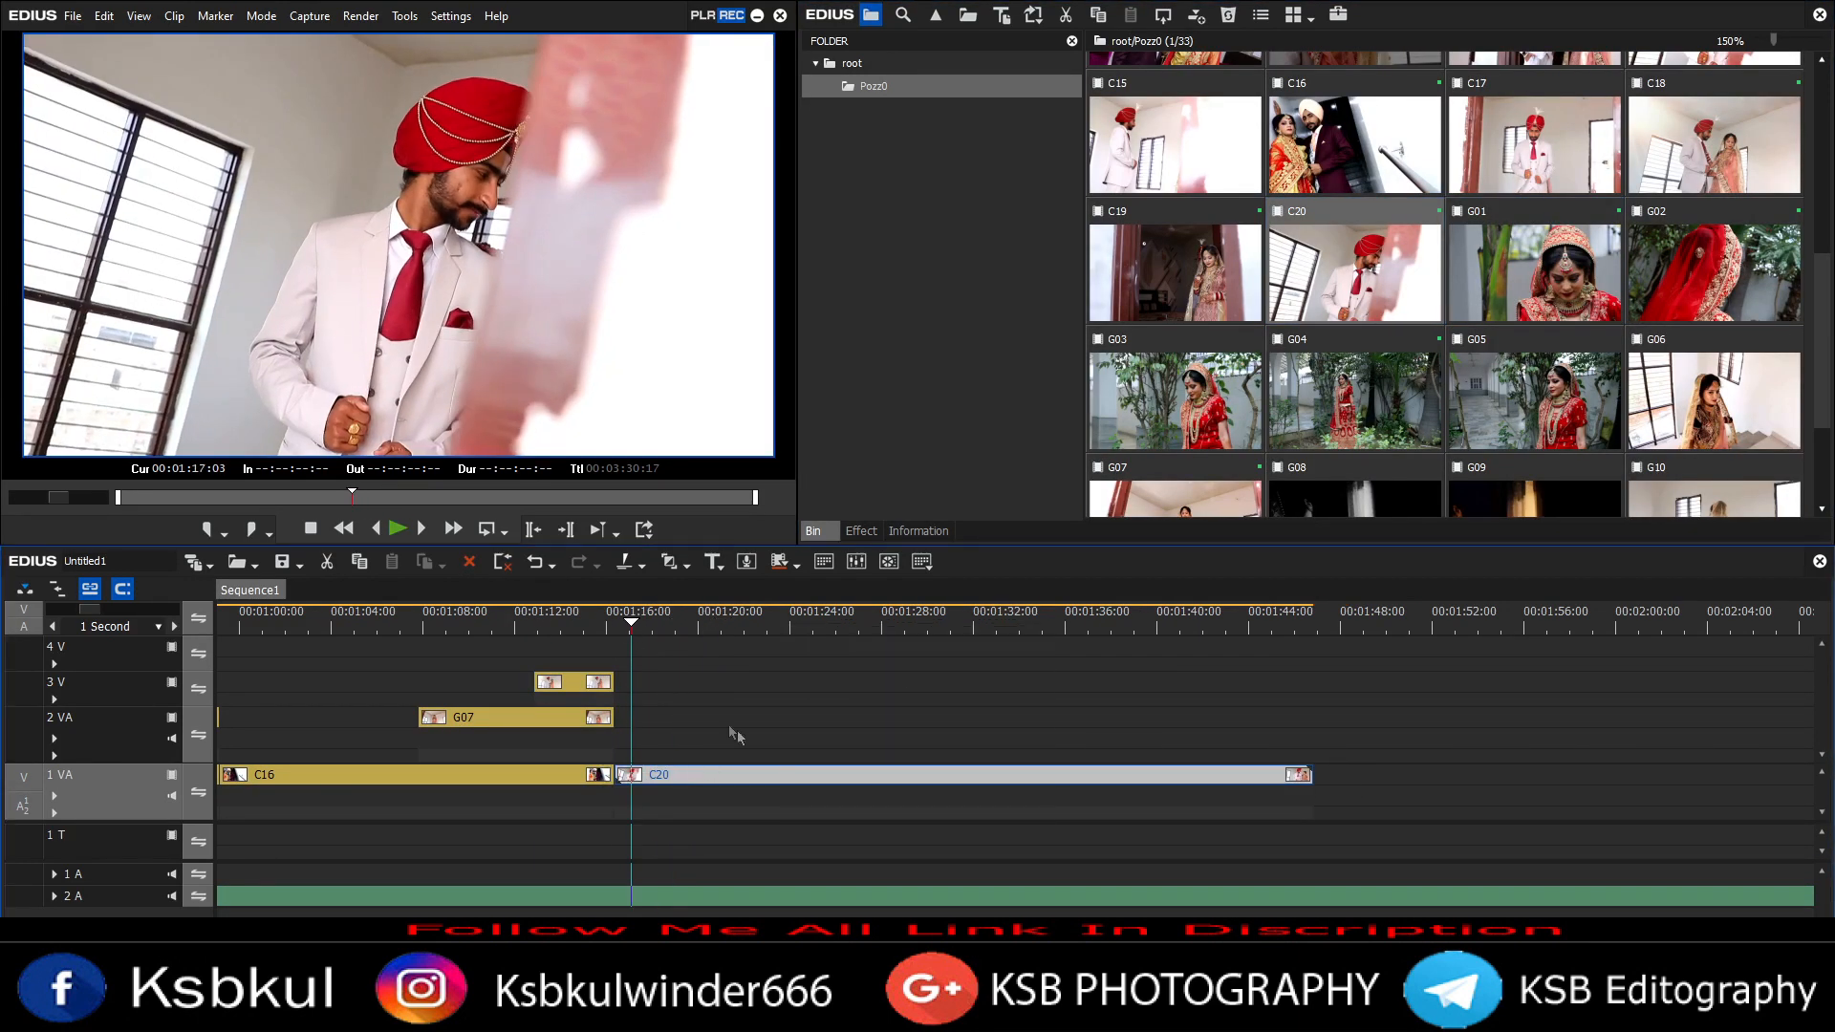
Step: Add B03 to track 2 VA, cut it at the playhead and delete the trailing section
key(space)
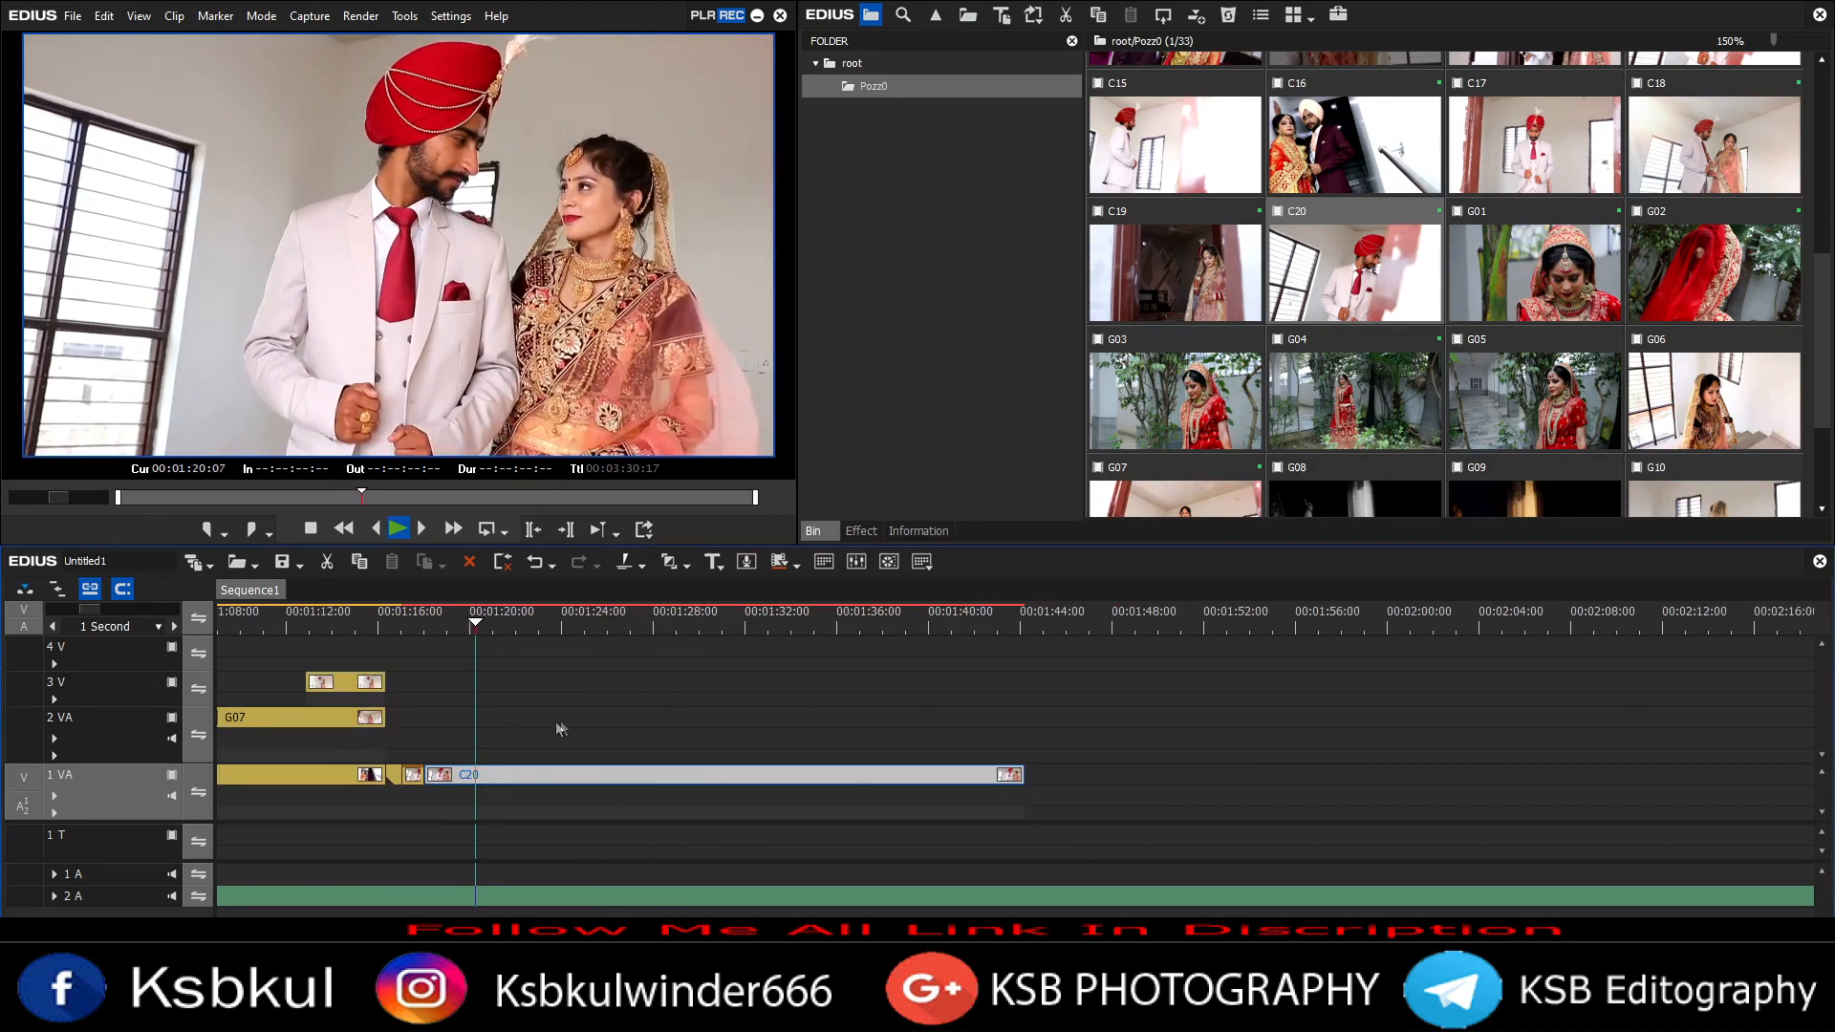
scroll(1443, 287, up, 5)
drag(1533, 124, 831, 719)
drag(855, 718, 617, 718)
key(space)
key(c)
click(616, 716)
key(Delete)
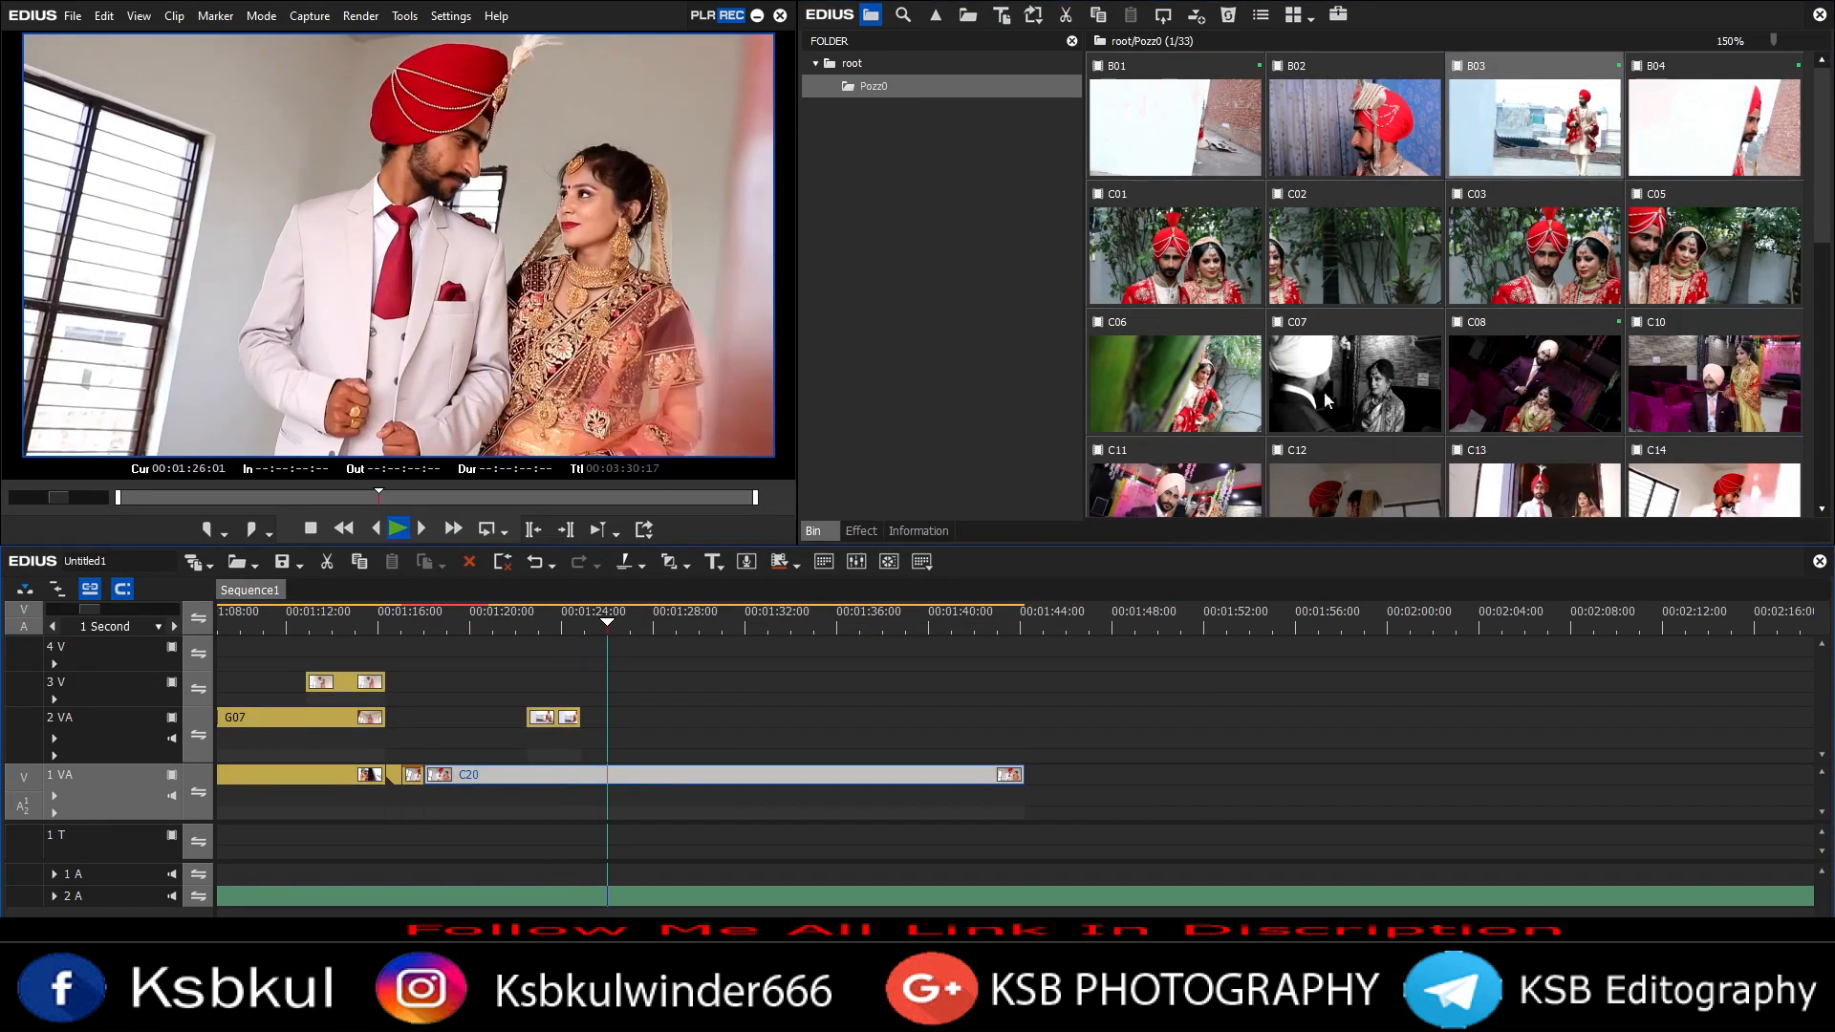
Step: Add clip C15 to track 2 VA after B03
scroll(1327, 400, down, 3)
drag(1175, 256, 671, 719)
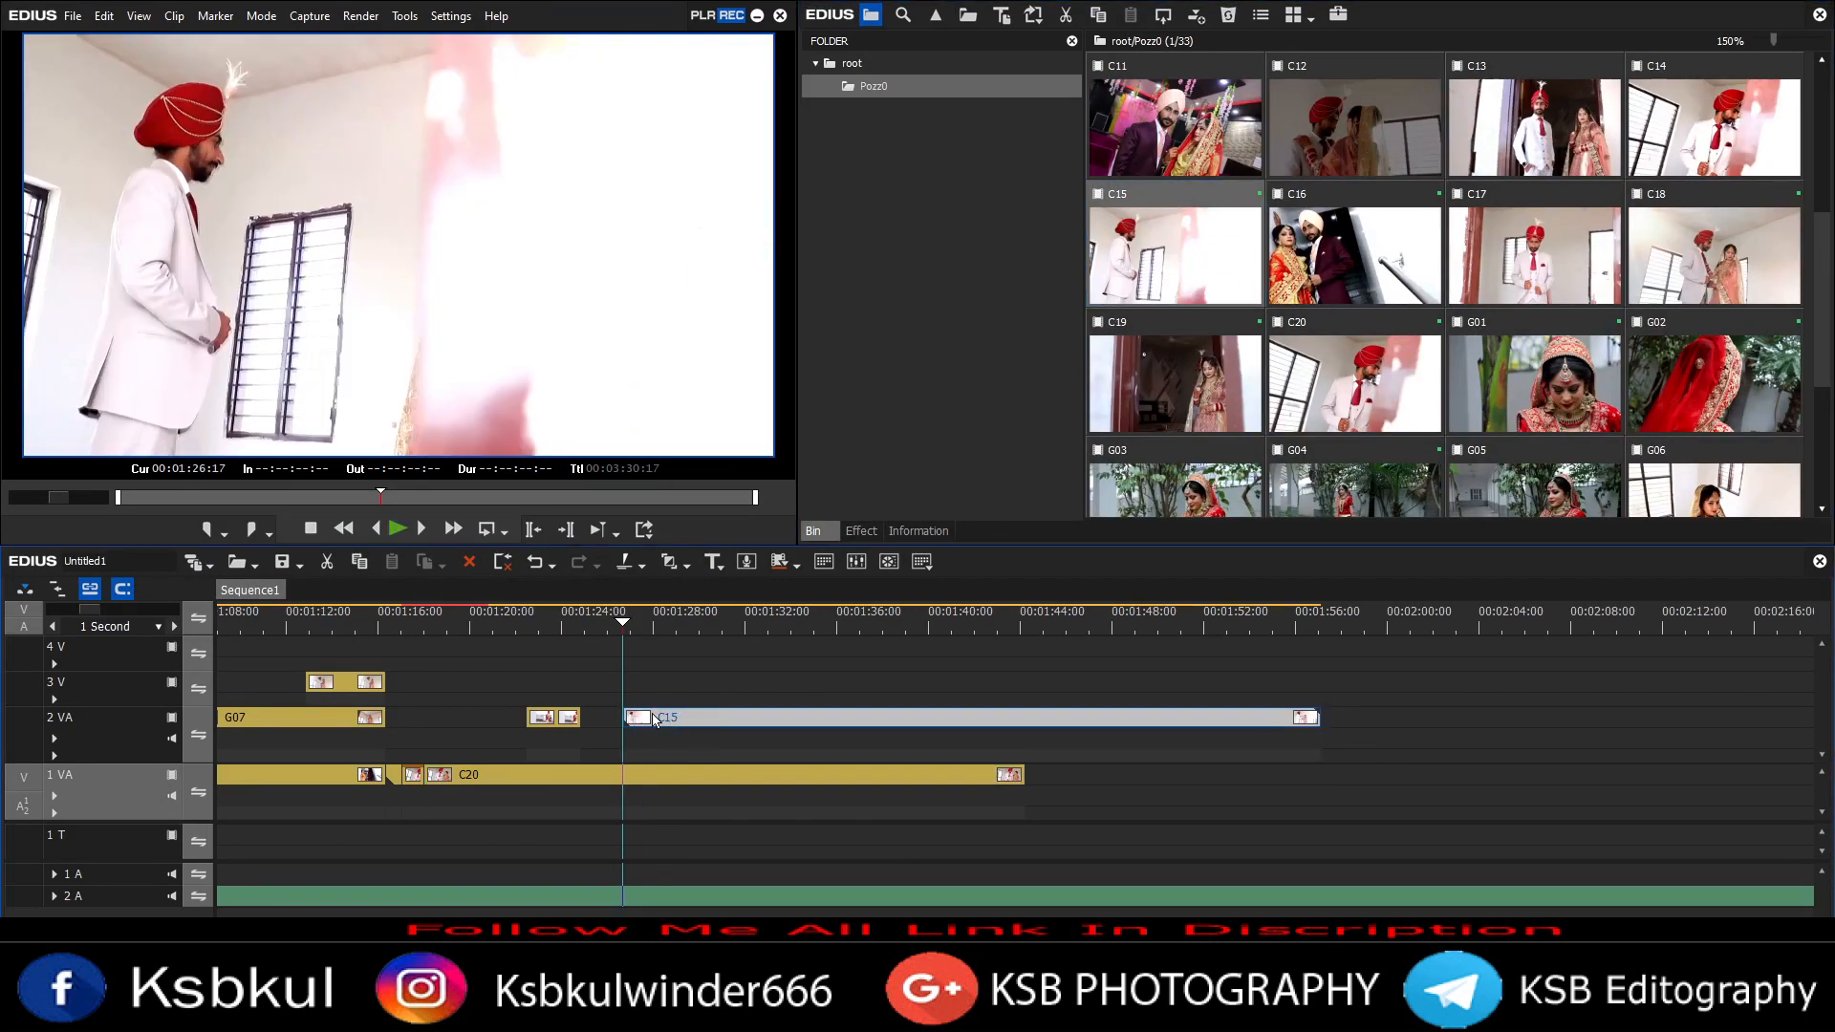
scroll(655, 812, down, 3)
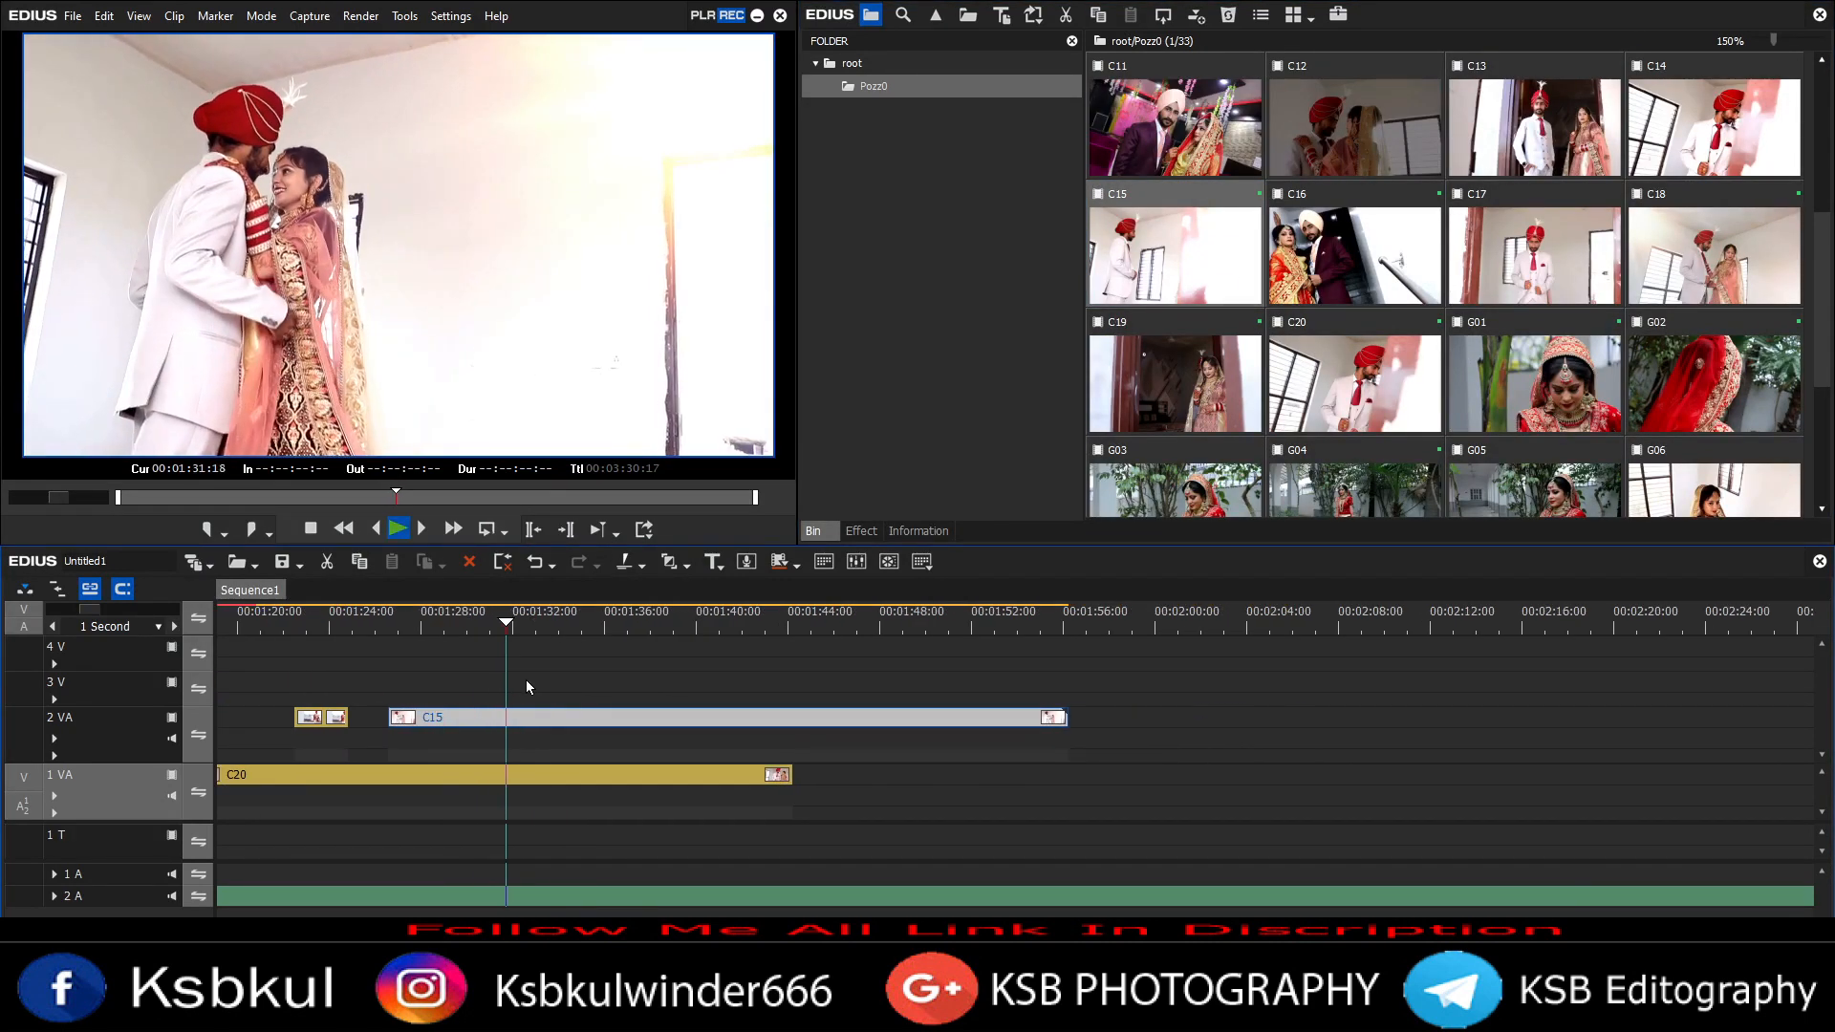
Step: Trim the ends of C15 and C20 to the playhead
key(m)
click(468, 776)
key(a)
key(m)
key(space)
scroll(1429, 354, down, 3)
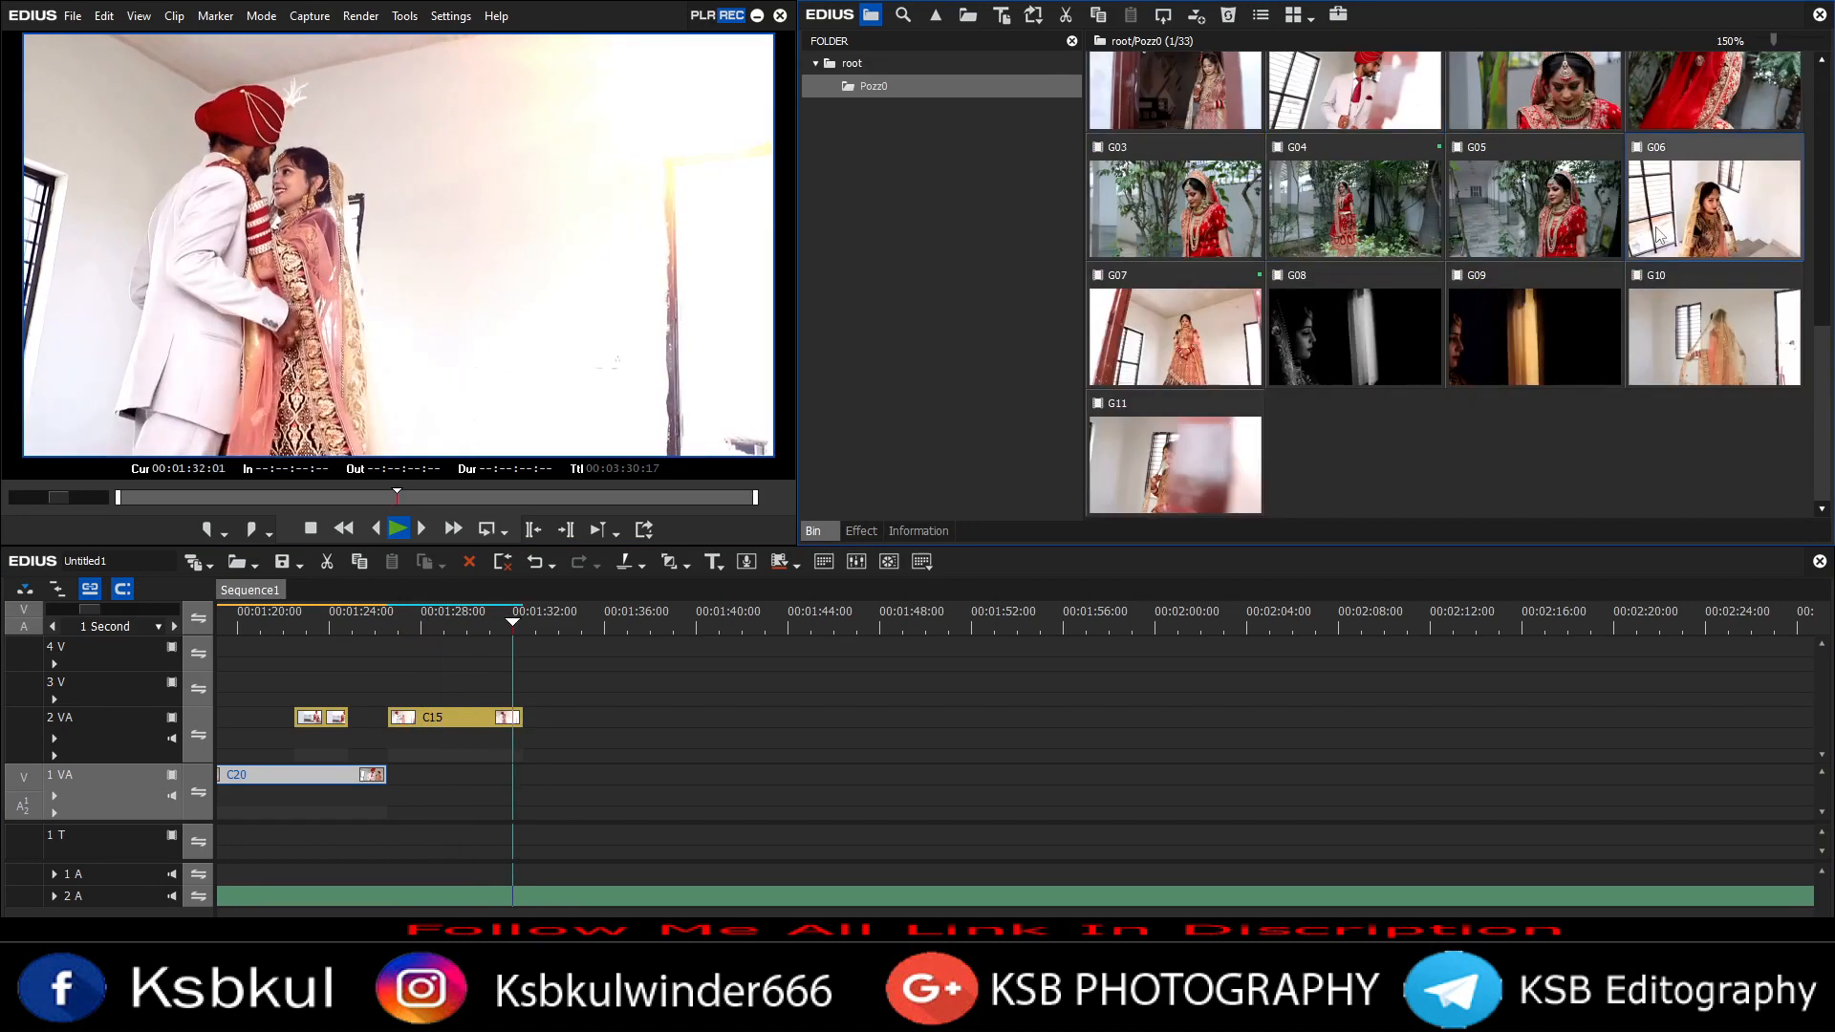
Step: Browse the bin clips while playing the sequence
click(1714, 210)
click(1355, 336)
scroll(1201, 336, up, 4)
scroll(1534, 313, down, 3)
key(space)
scroll(1533, 313, up, 7)
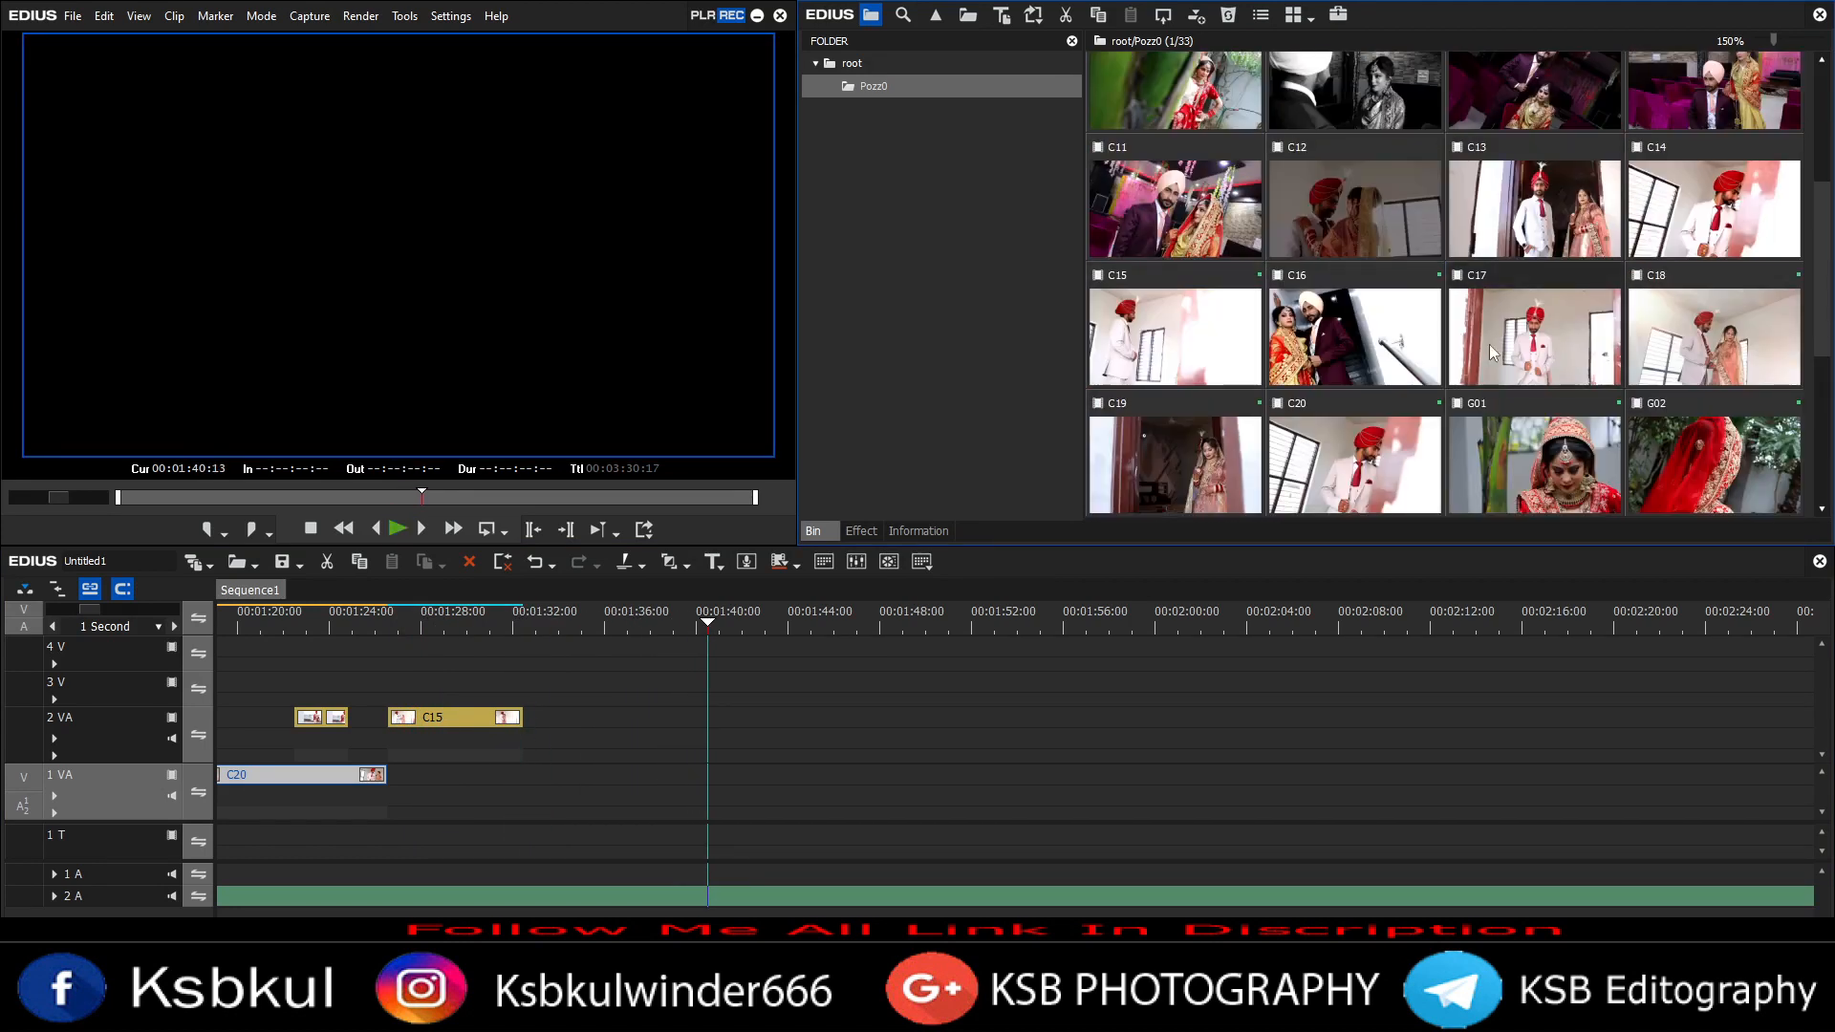
scroll(1336, 285, down, 3)
scroll(1443, 353, up, 4)
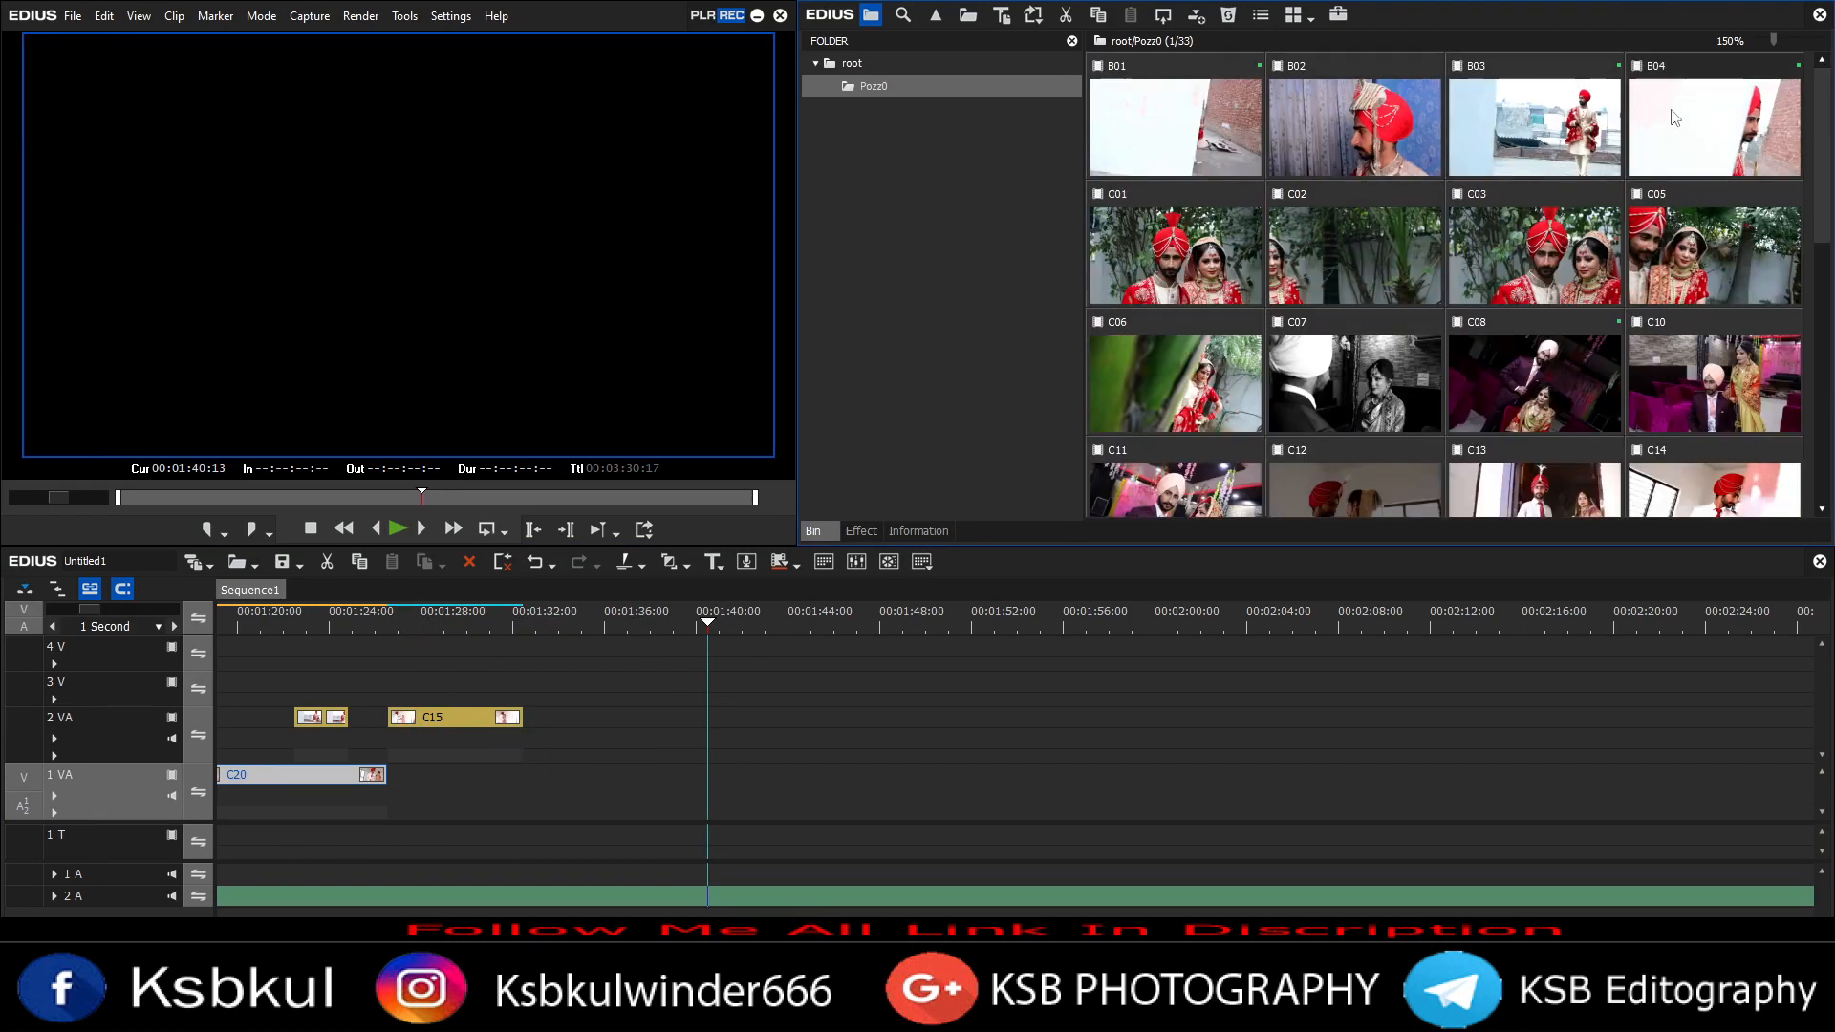
Step: Add clip B04 to track 1 VA after C20
drag(539, 802, 520, 776)
scroll(1373, 233, down, 10)
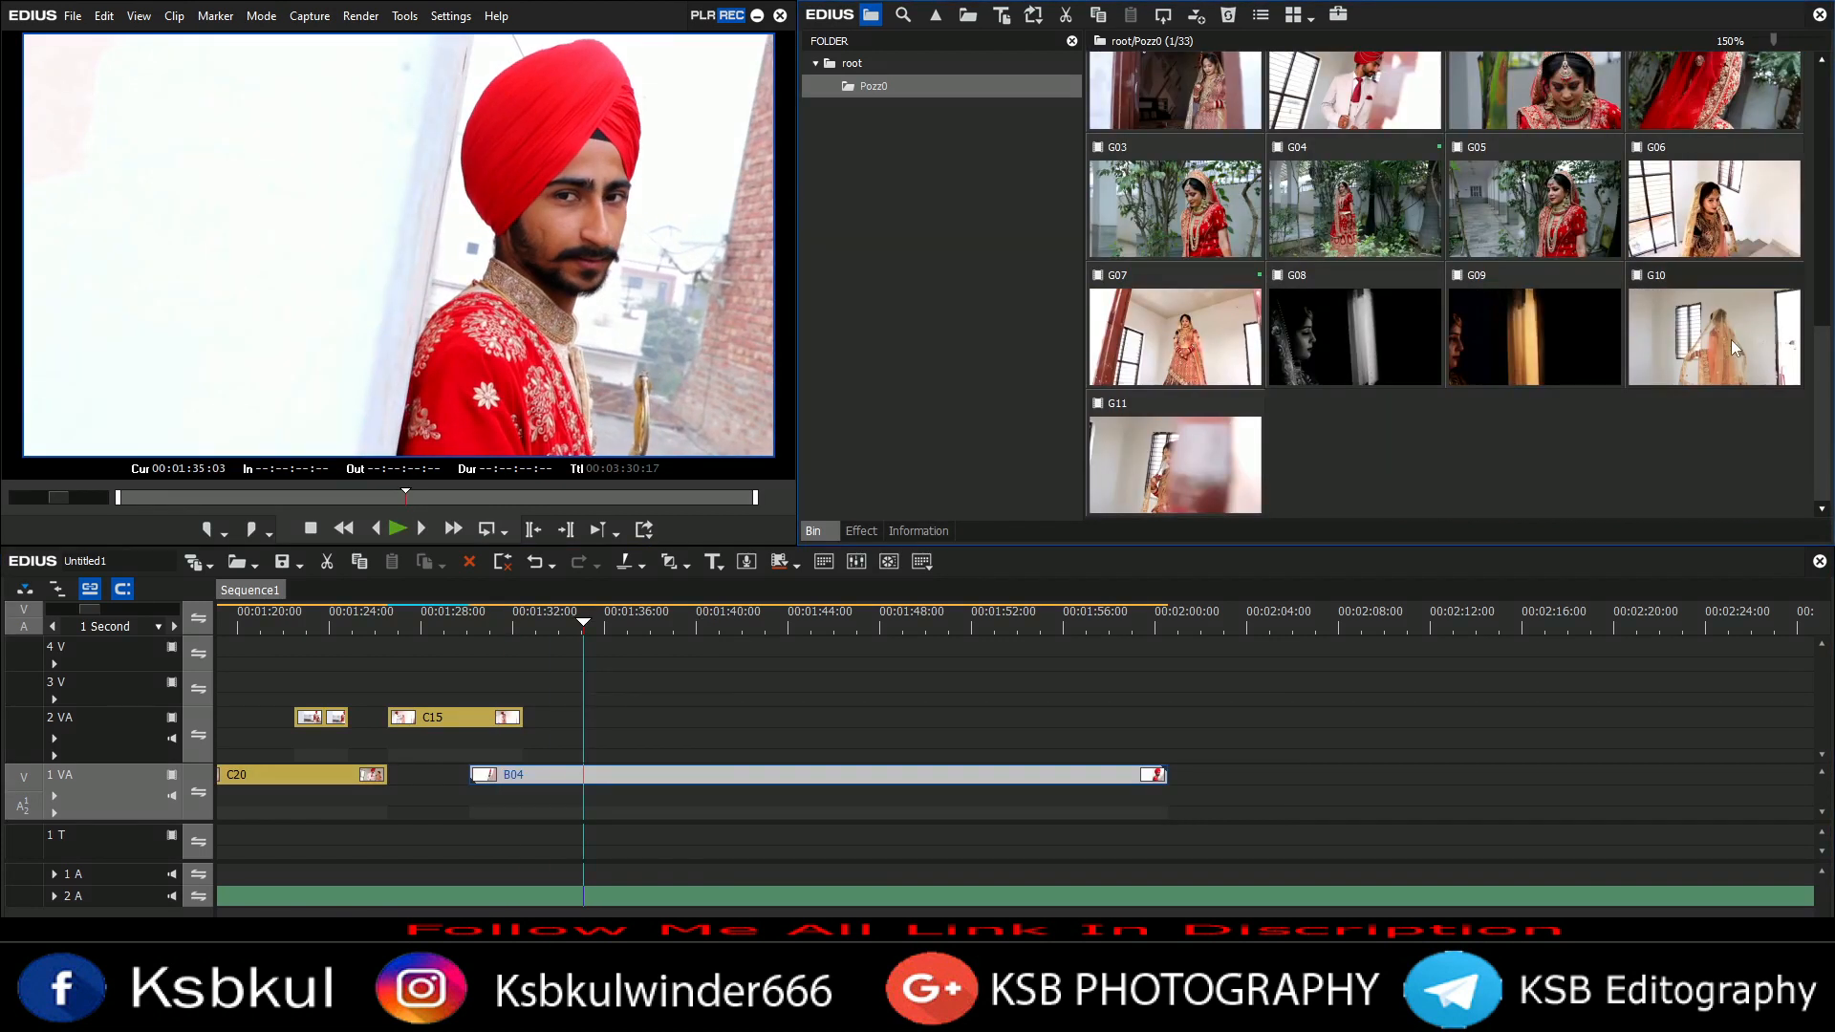
Step: Add clip G10 to track 2 VA after C15
drag(1714, 334, 616, 722)
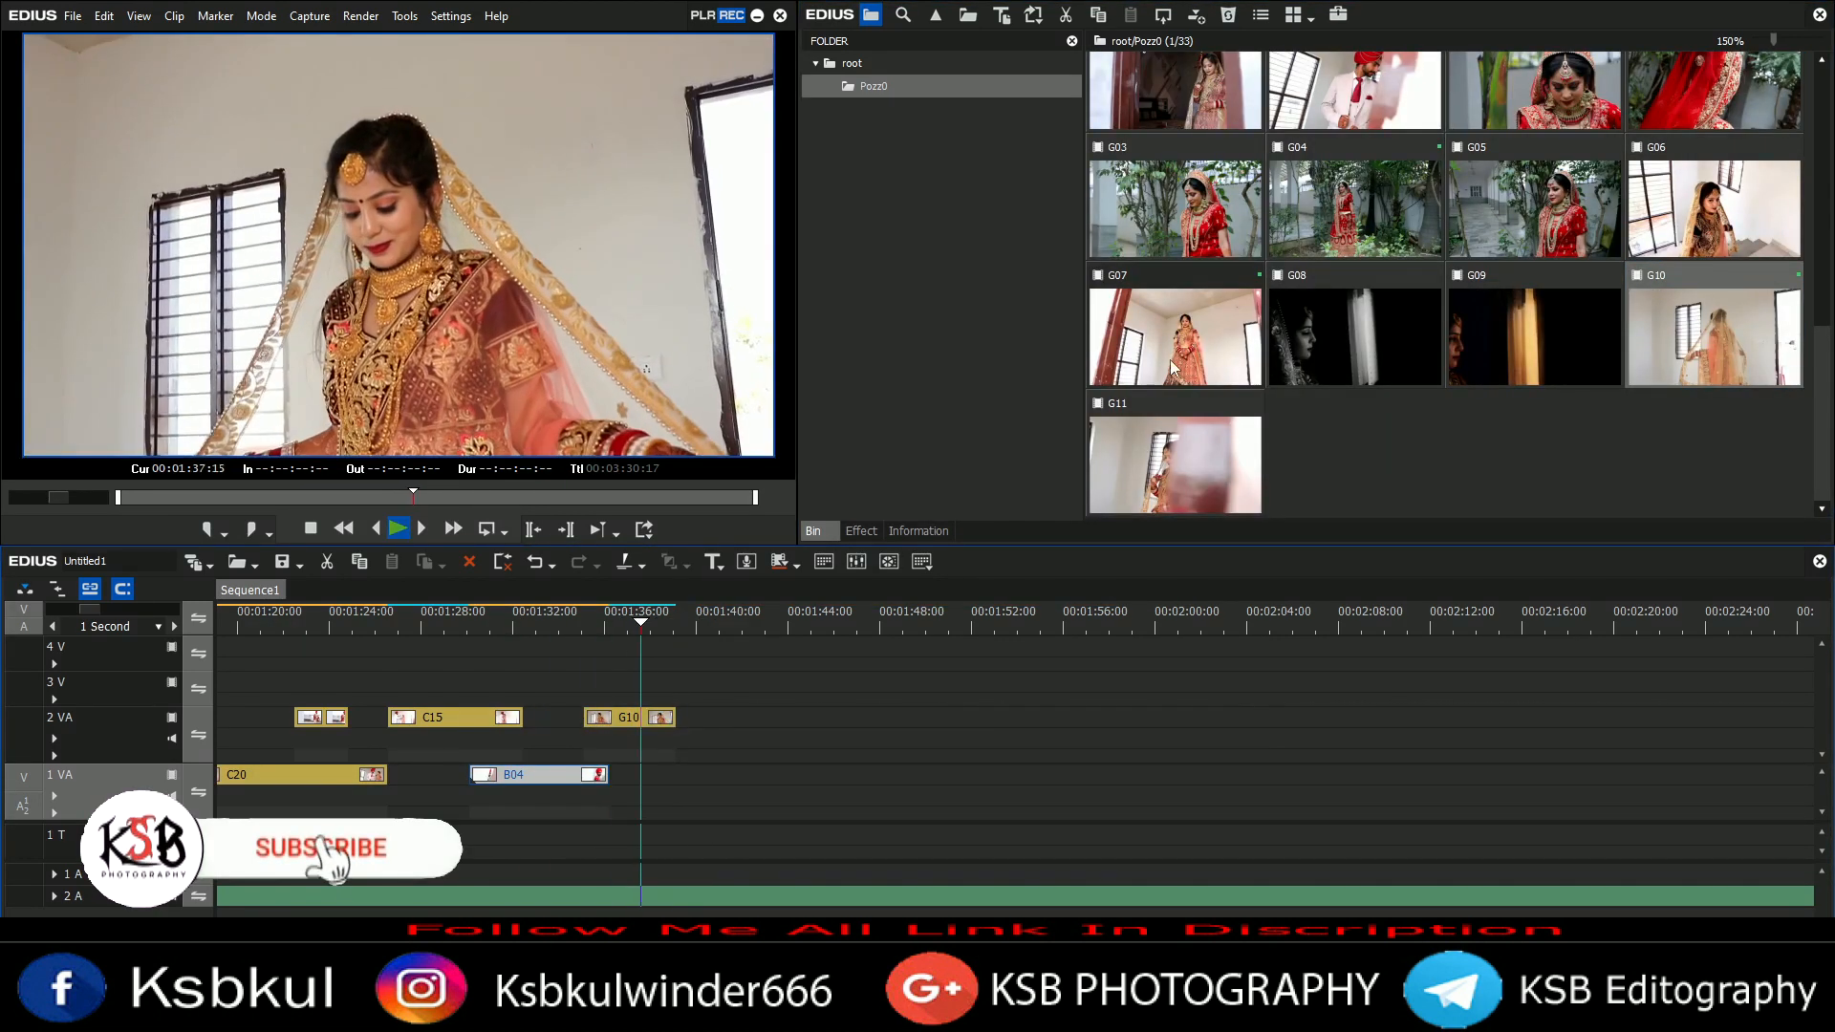
scroll(868, 827, down, 3)
scroll(1357, 411, up, 8)
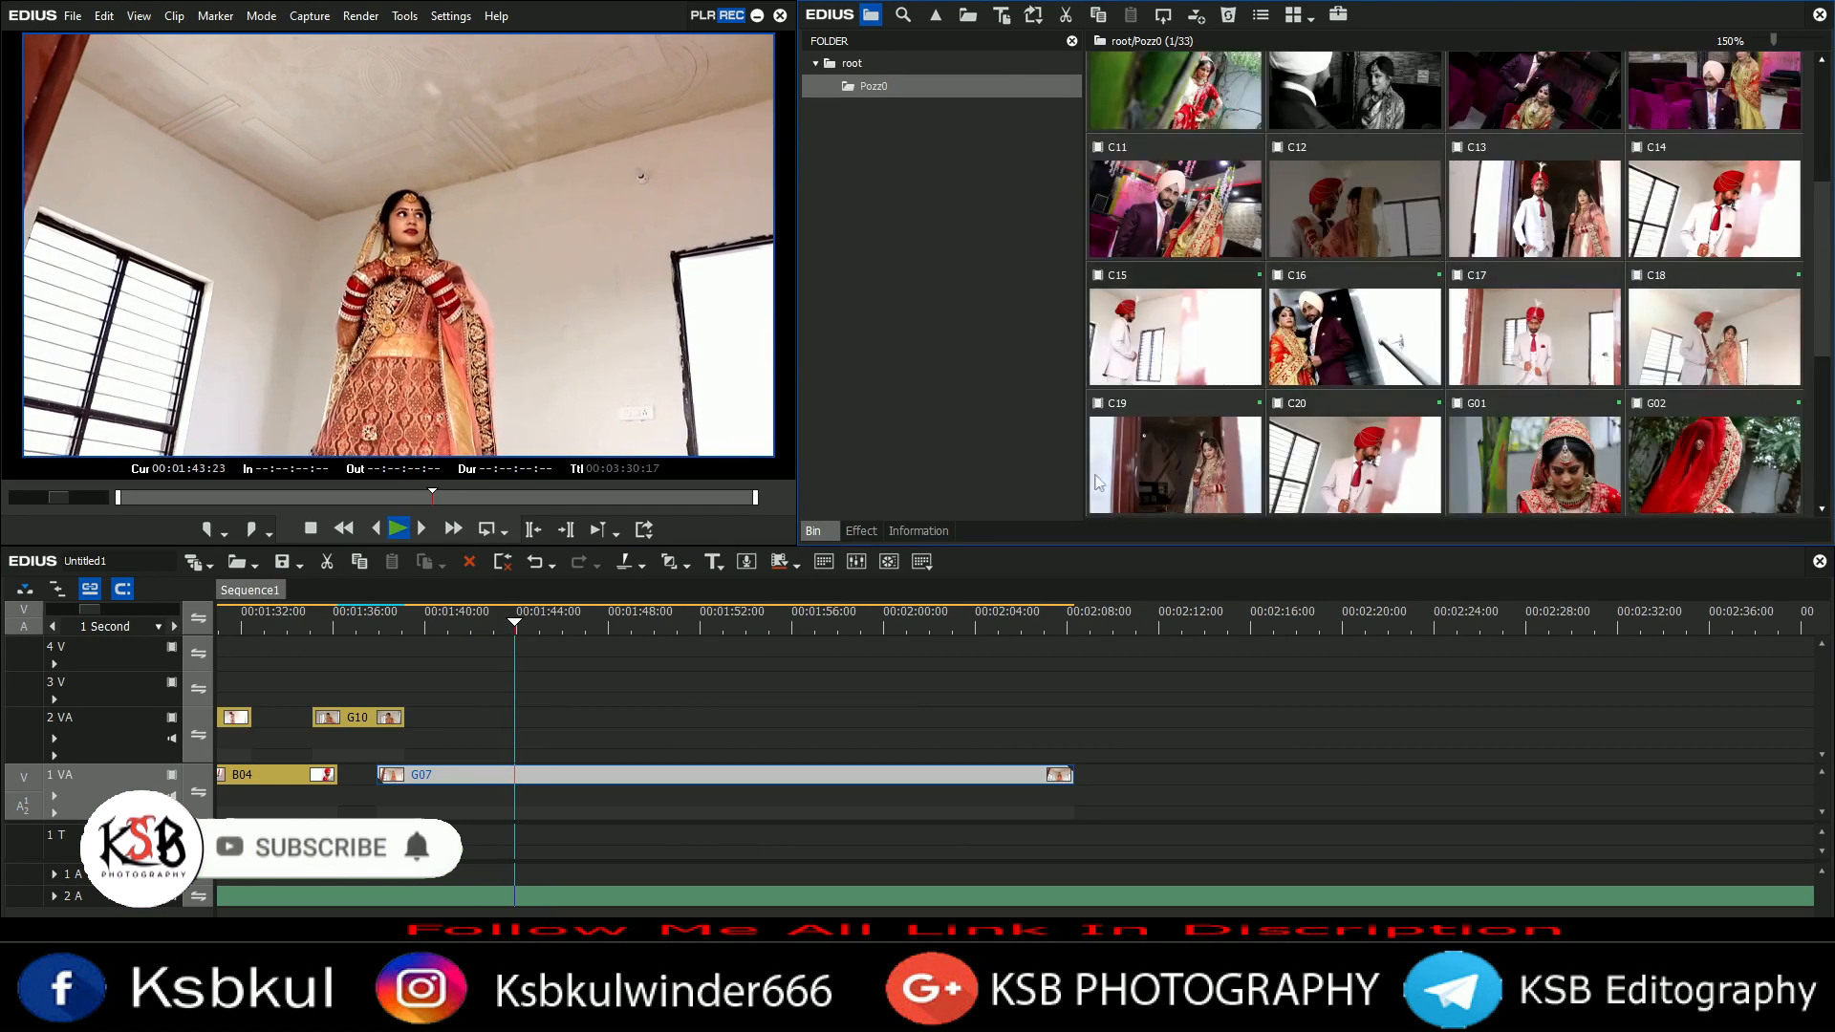
Step: Place clip C11 on track 2 VA after G10
drag(1354, 482, 622, 619)
scroll(1739, 191, down, 2)
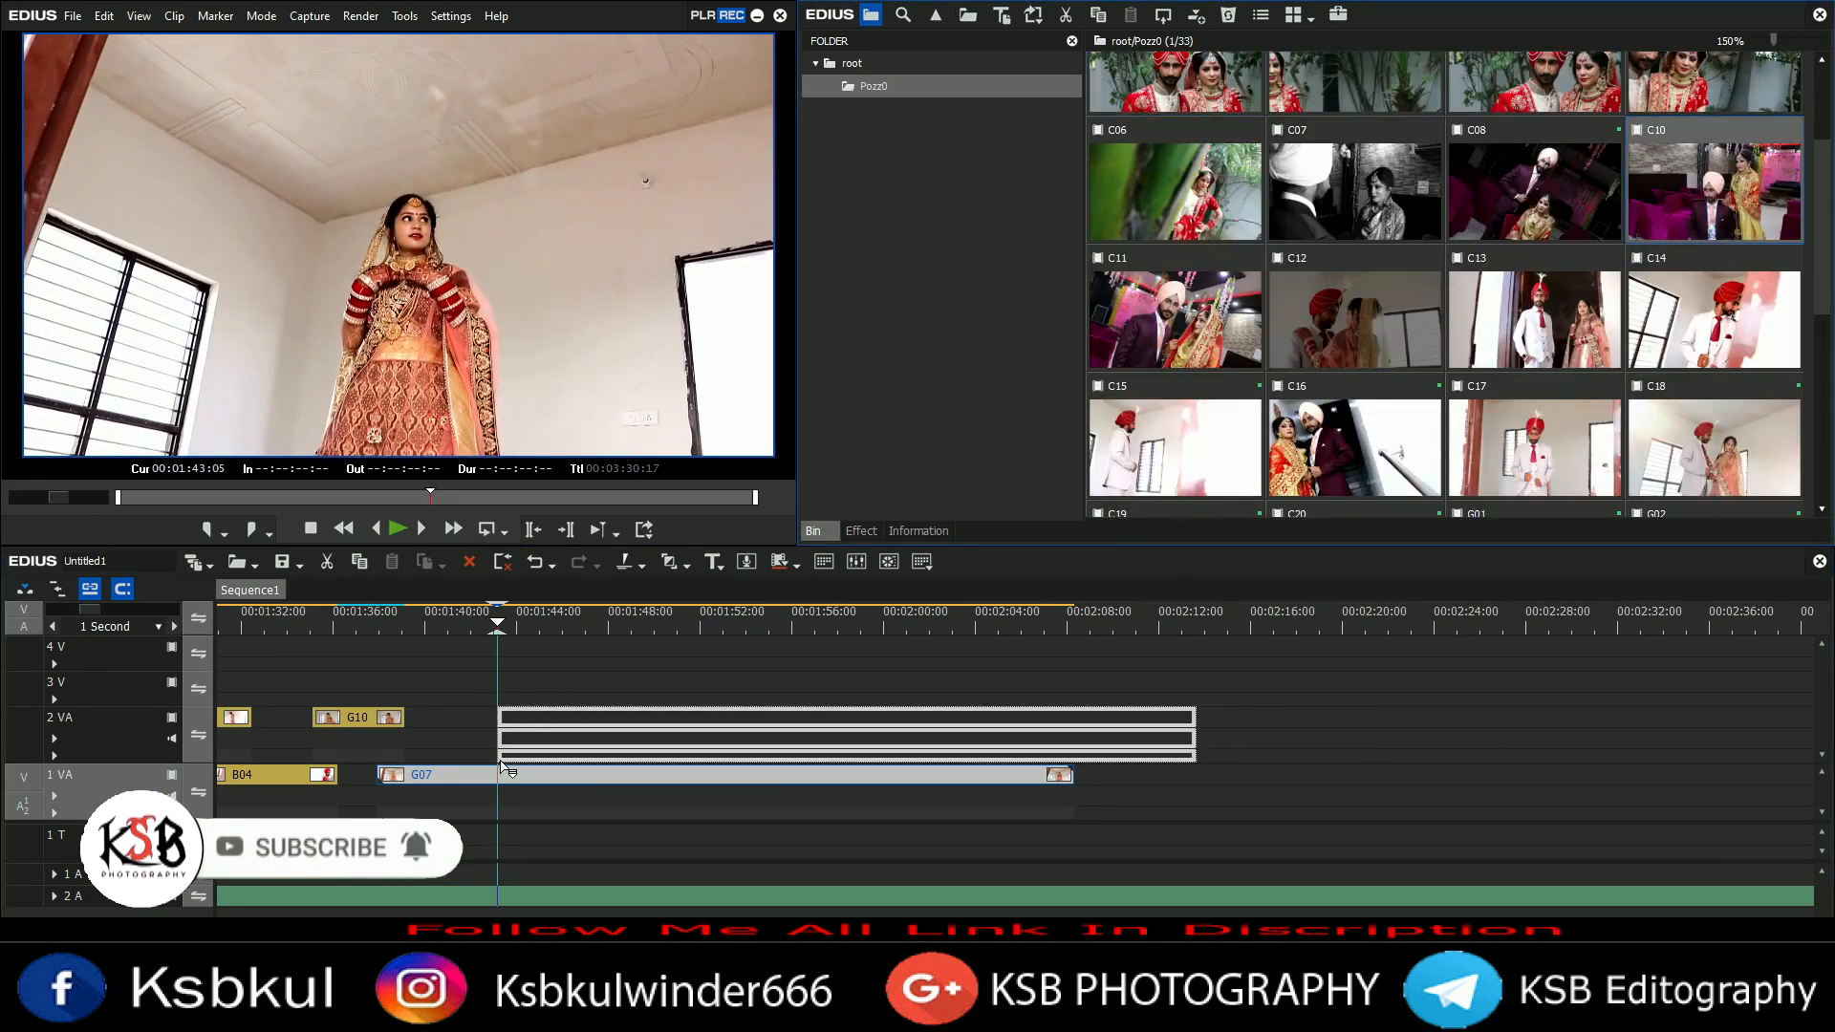
drag(503, 730, 505, 728)
click(660, 776)
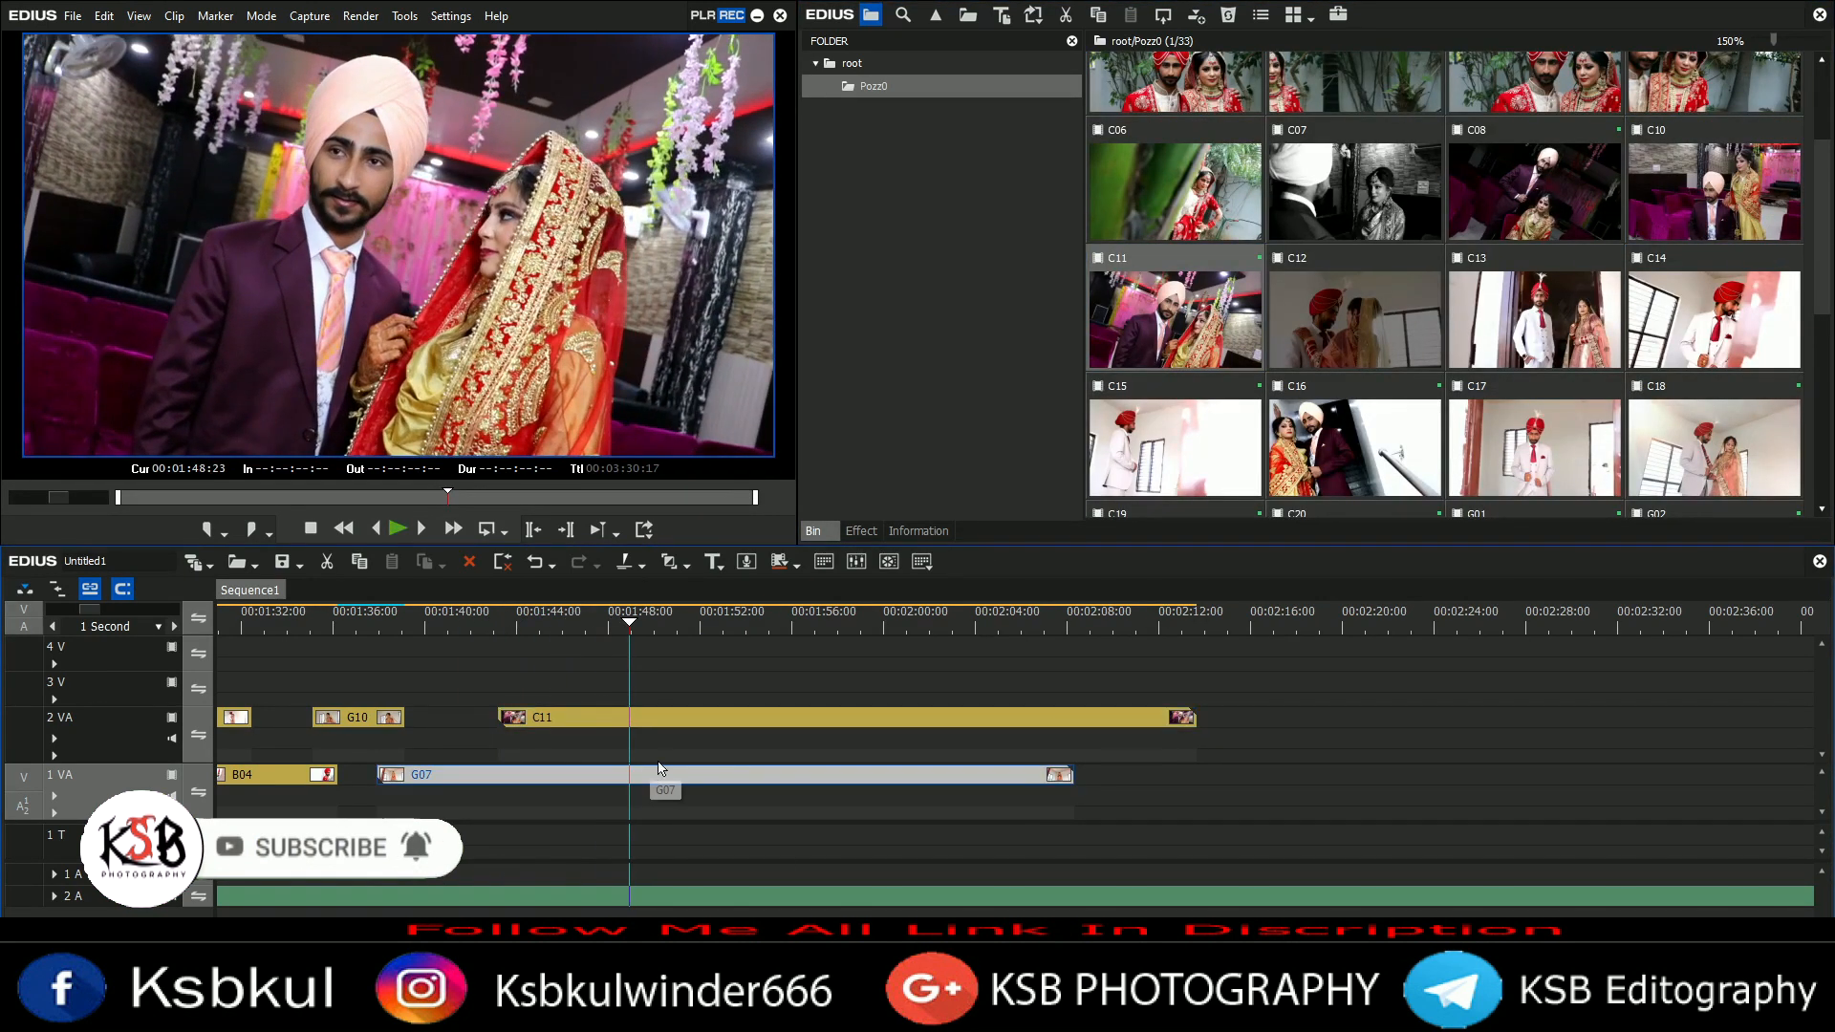
Step: Cut C11 at the playhead, delete its tail, and trim G07's end to the playhead
scroll(612, 774, down, 3)
key(shift+c)
click(630, 719)
key(Delete)
click(405, 623)
key(m)
Step: Add clip C12 to track 1 VA after G07
drag(1353, 320, 627, 776)
key(space)
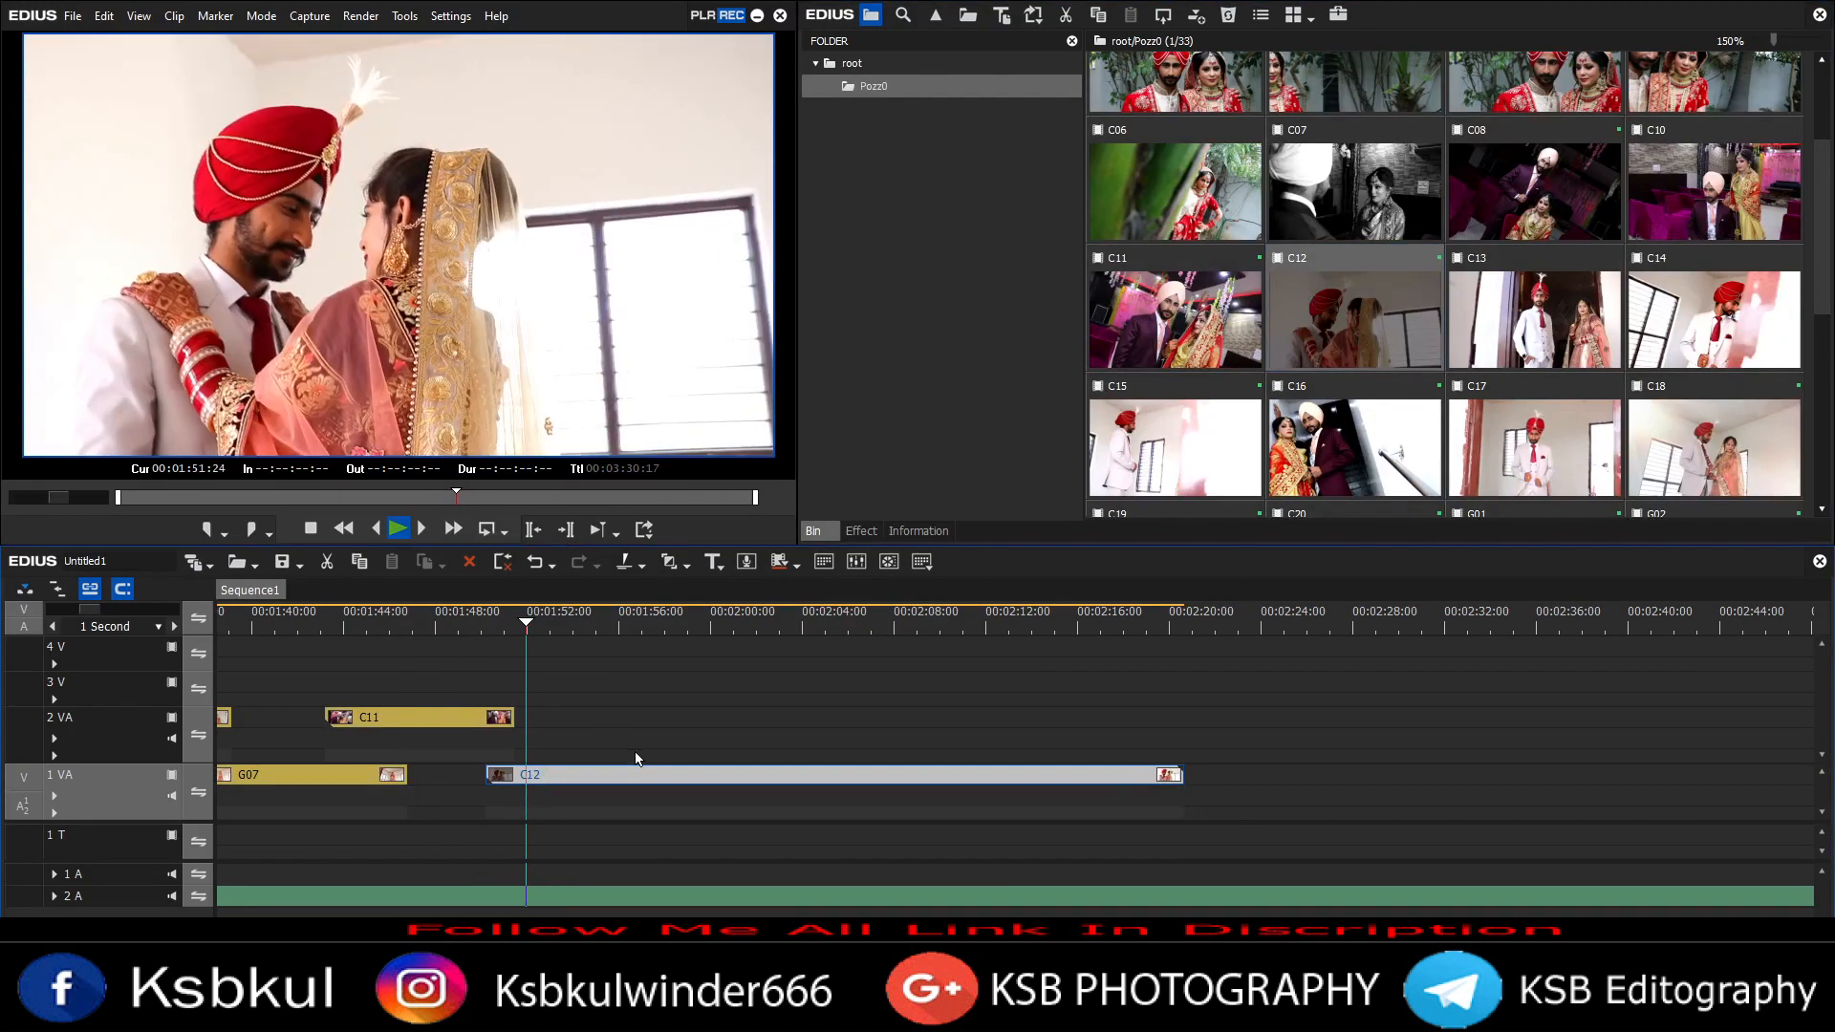
scroll(632, 754, down, 1)
key(space)
Step: Add clip C01 to track 2 VA after C11
scroll(1180, 248, up, 2)
drag(1175, 256, 556, 722)
key(n)
key(space)
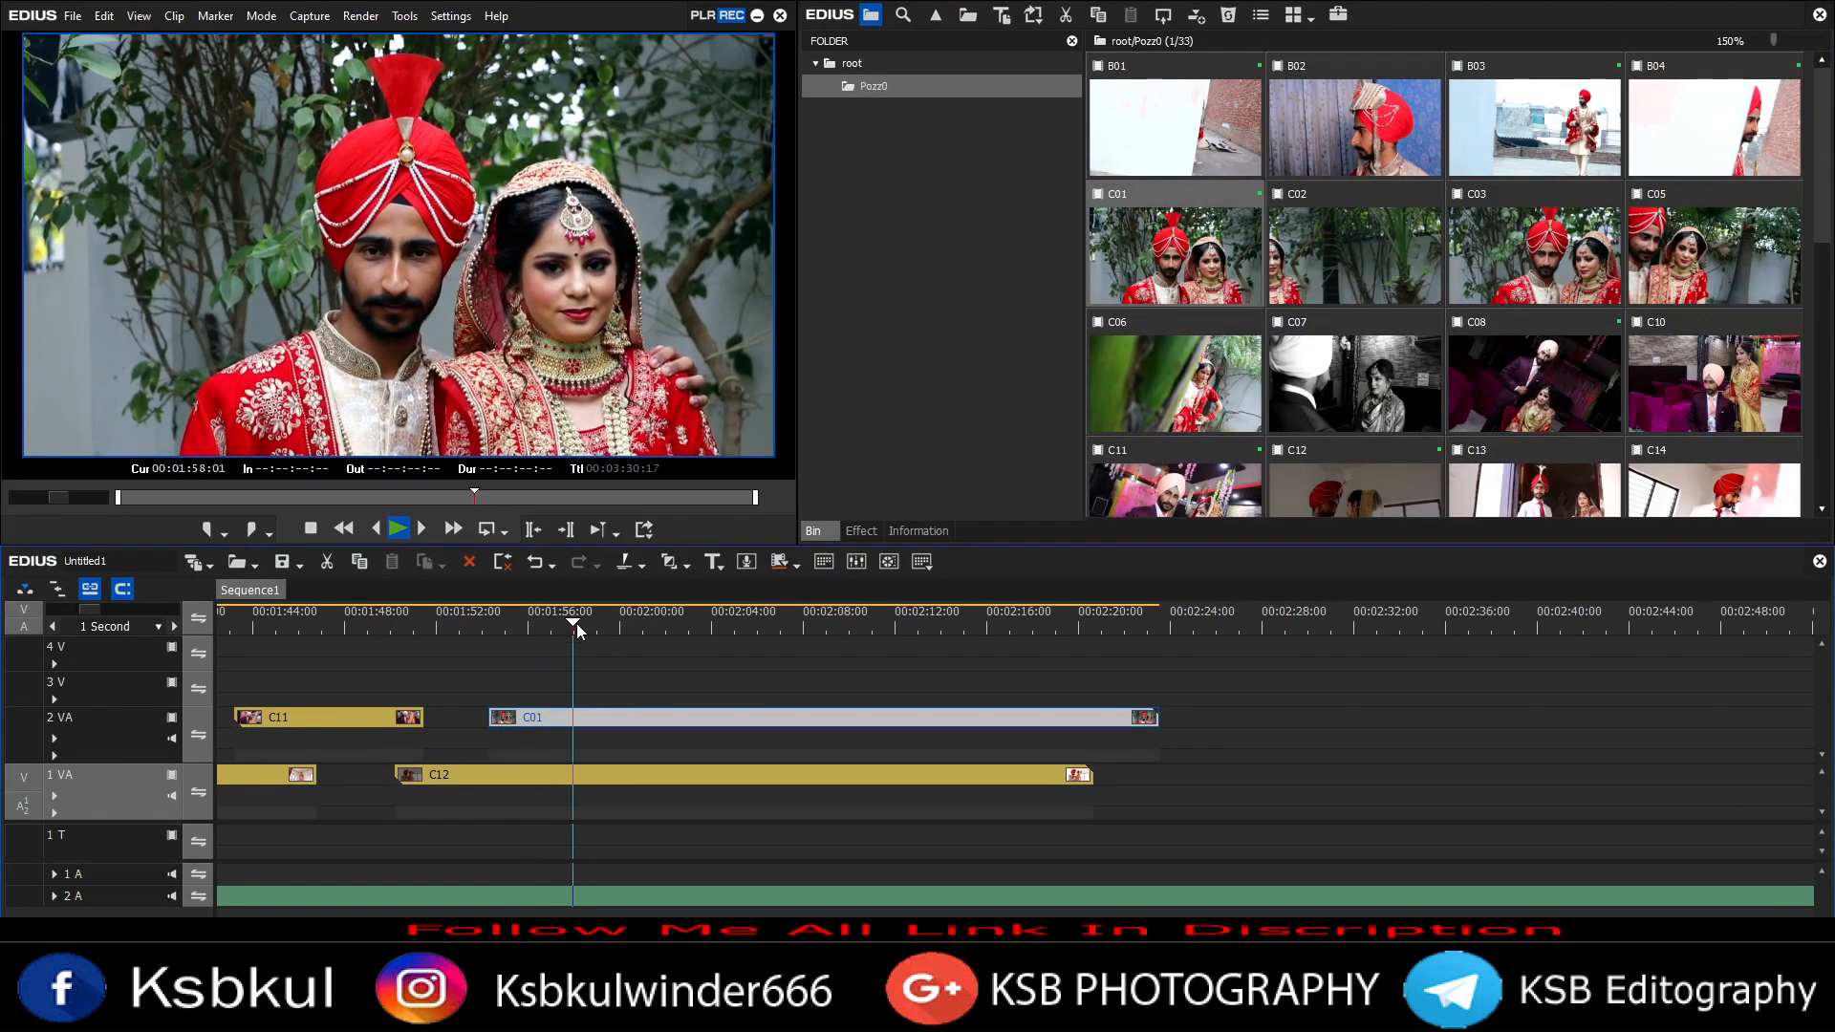
Step: Trim the ends of C01 and C12 to the playhead
key(space)
key(m)
click(669, 775)
key(m)
scroll(669, 765, down, 2)
scroll(535, 708, up, 4)
click(422, 623)
key(space)
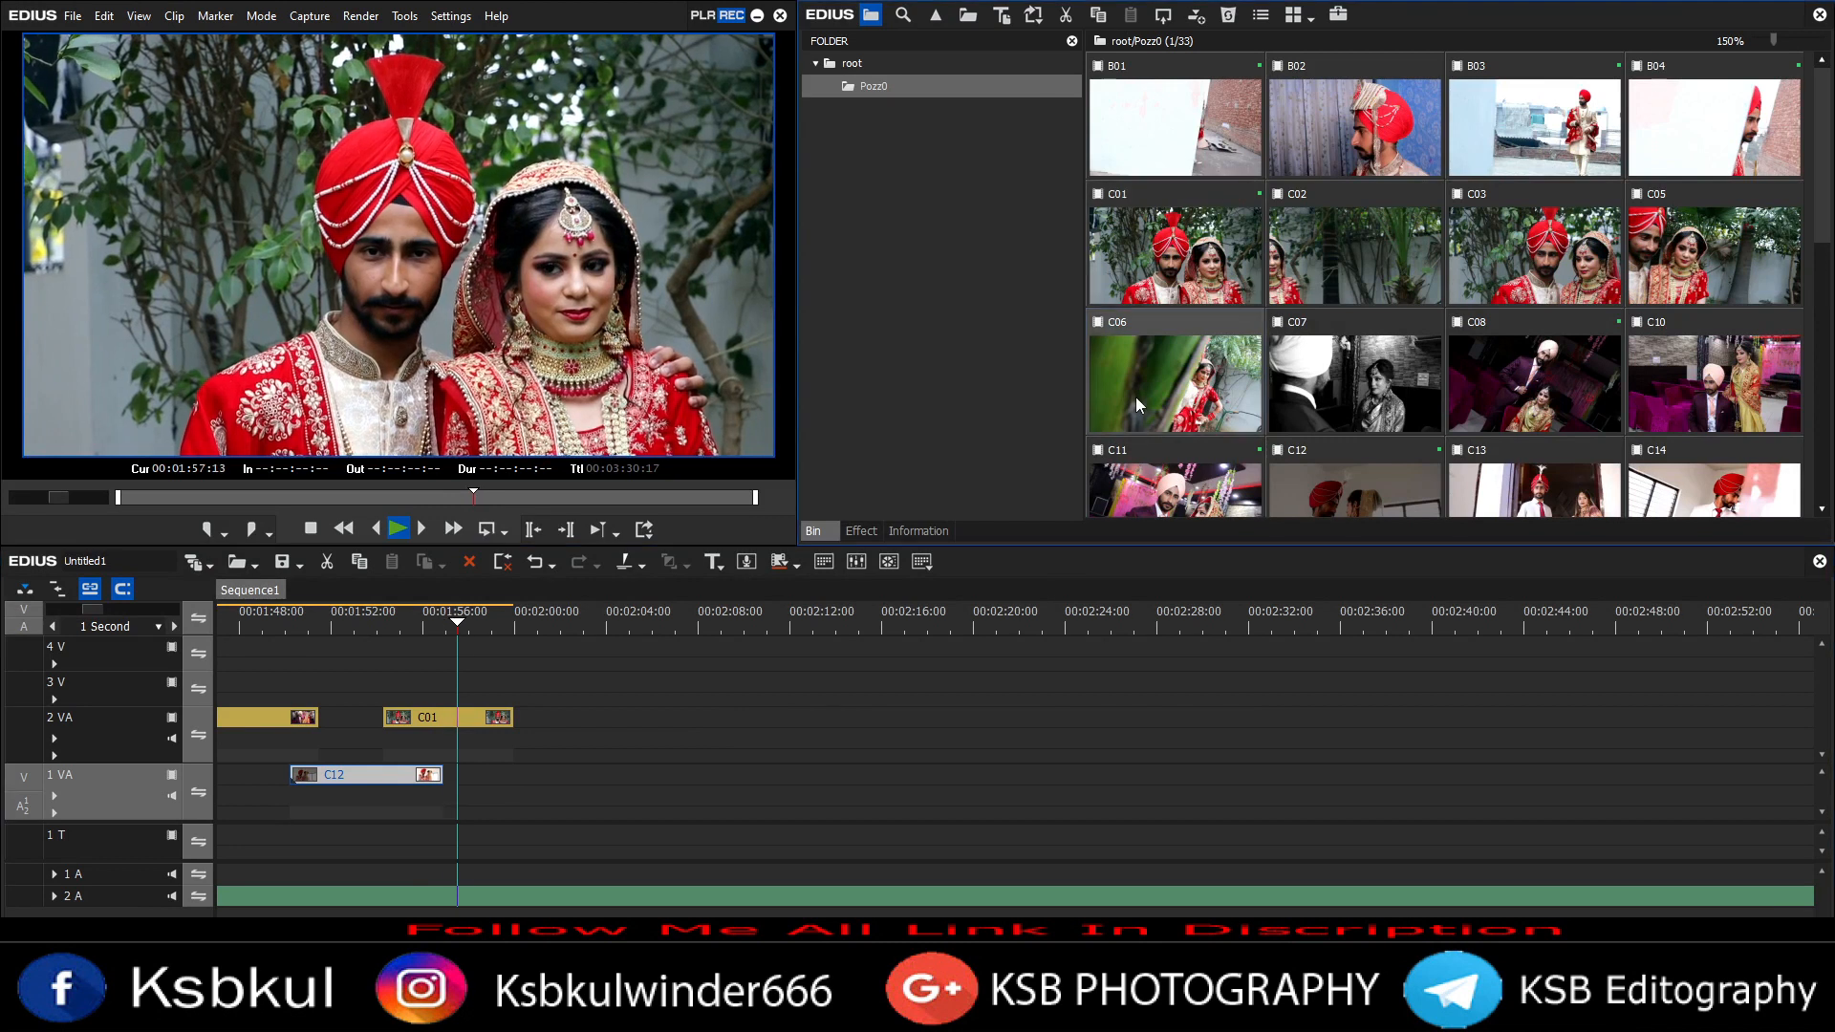
Step: Add clip C13 to track 1 VA and clip B03 to track 2 VA
scroll(1135, 398, down, 3)
drag(1230, 364, 542, 779)
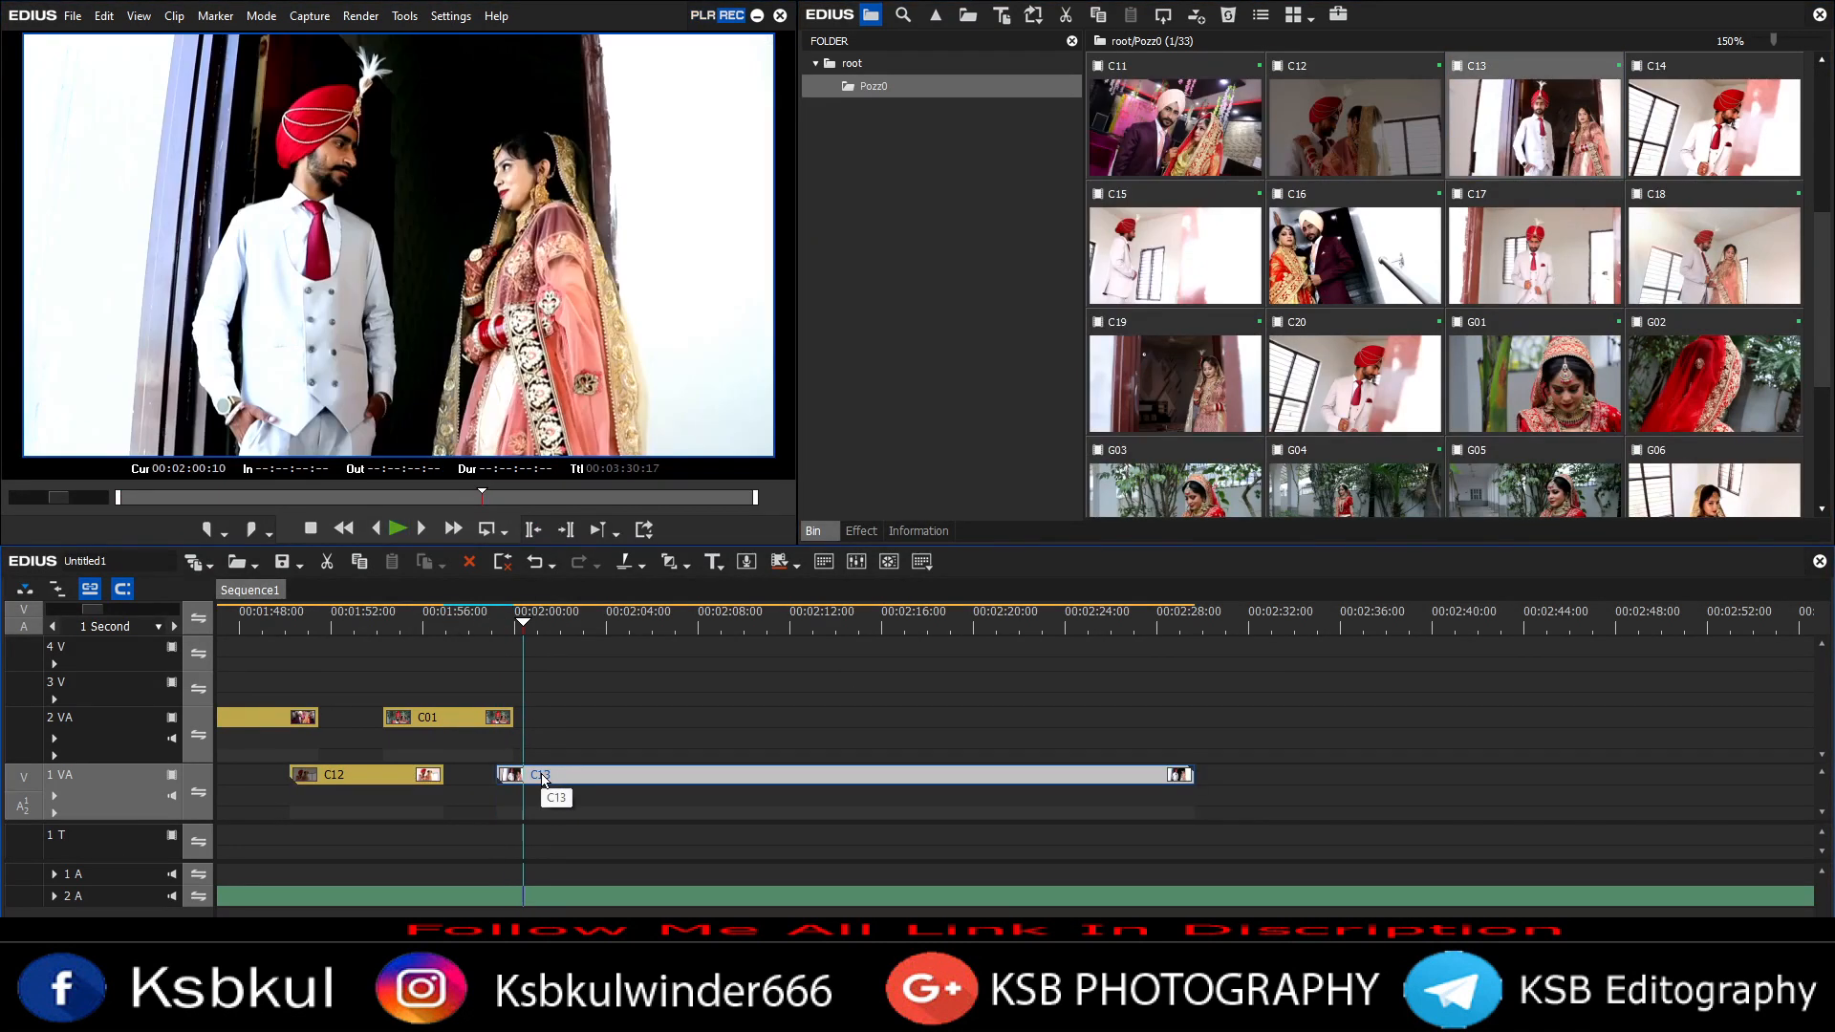
scroll(1332, 371, up, 3)
drag(1534, 124, 666, 724)
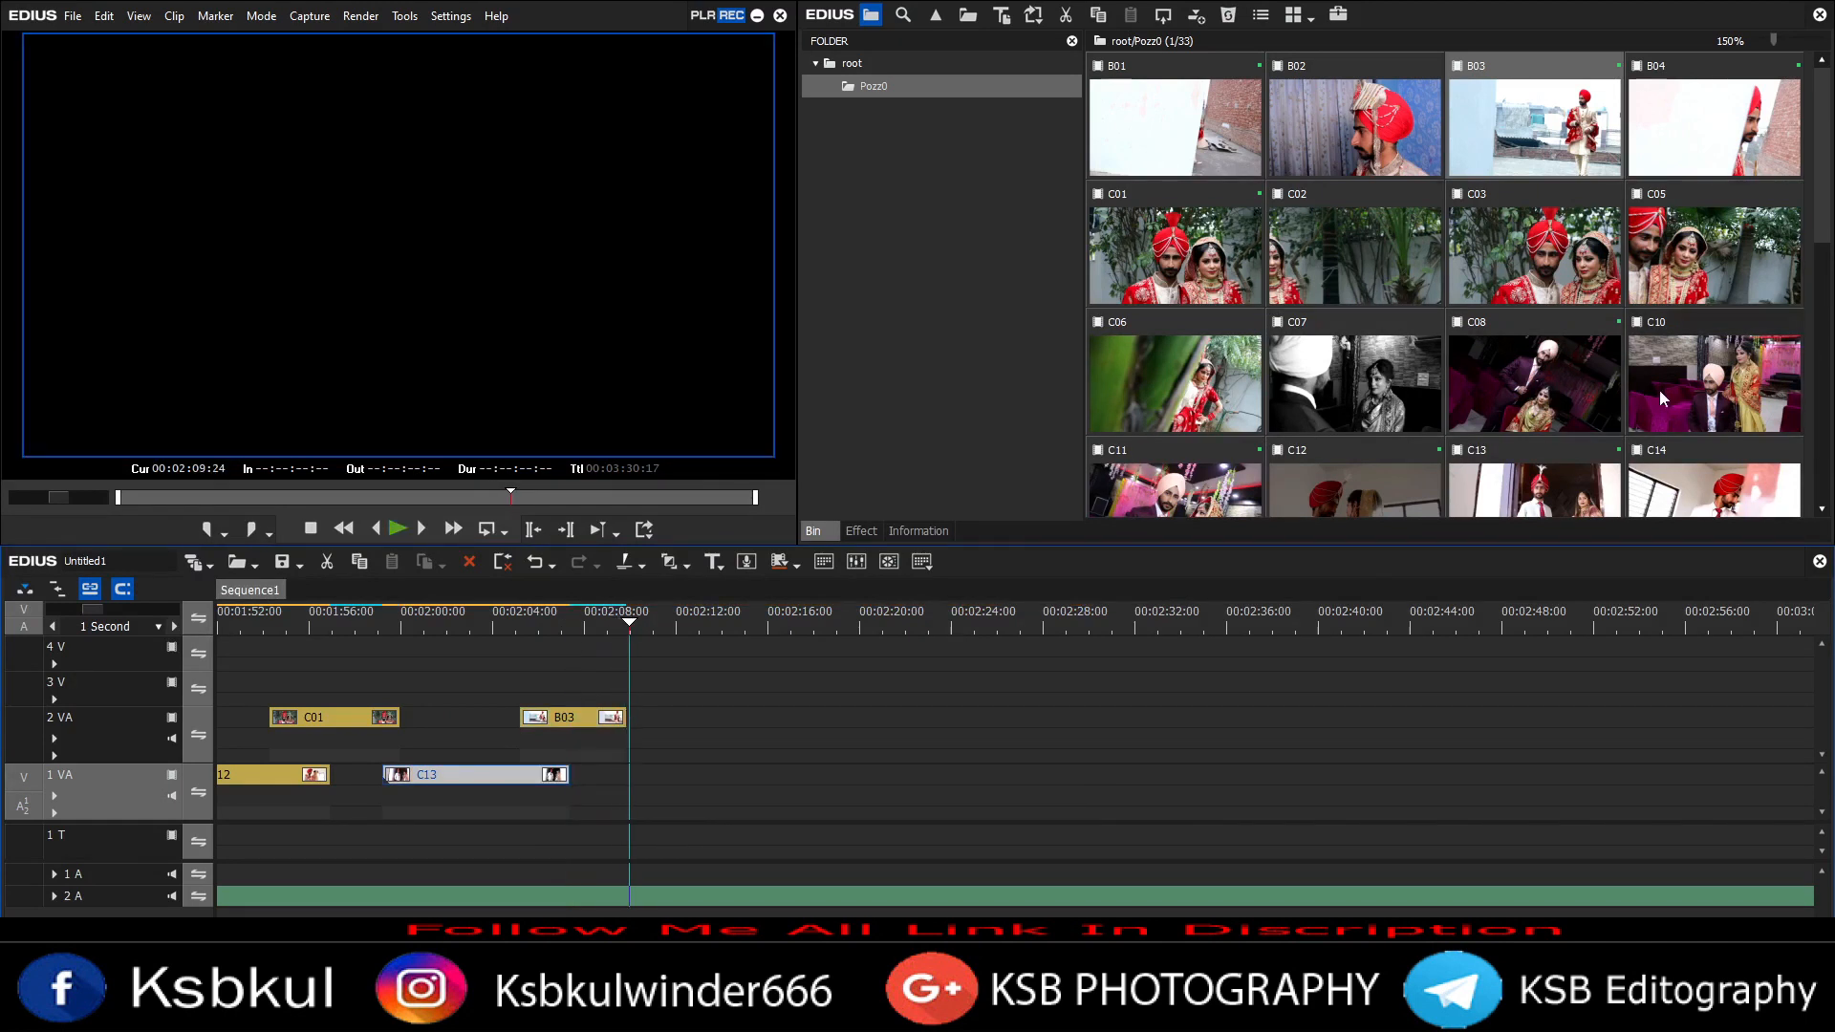
Step: Add clip C10 after C13 on track 1 VA and clip C07 after B03 on track 2 VA
drag(1663, 400, 621, 776)
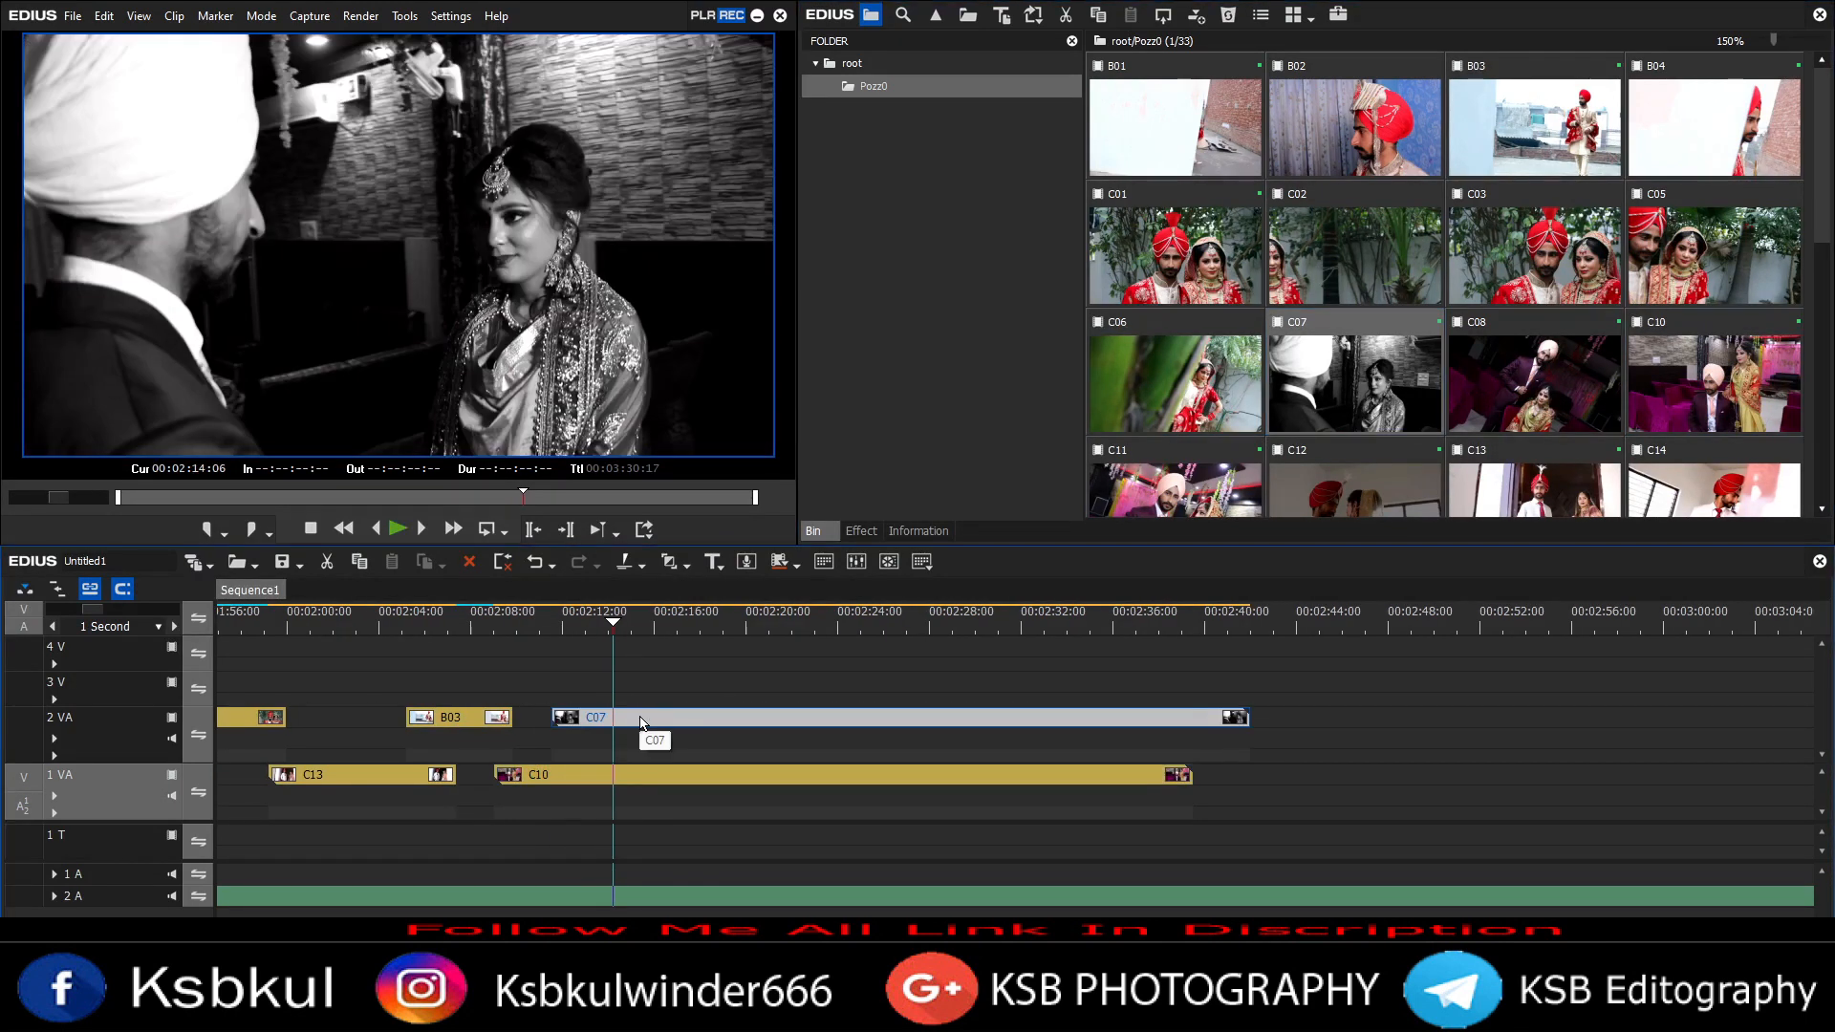
key(n)
key(space)
Step: Place clip G03 on track 3 V and trim the ends of C07, C10 and G03 to the playhead
scroll(669, 731, down, 1)
scroll(698, 736, up, 2)
scroll(698, 736, down, 1)
key(space)
click(614, 772)
scroll(1546, 210, down, 6)
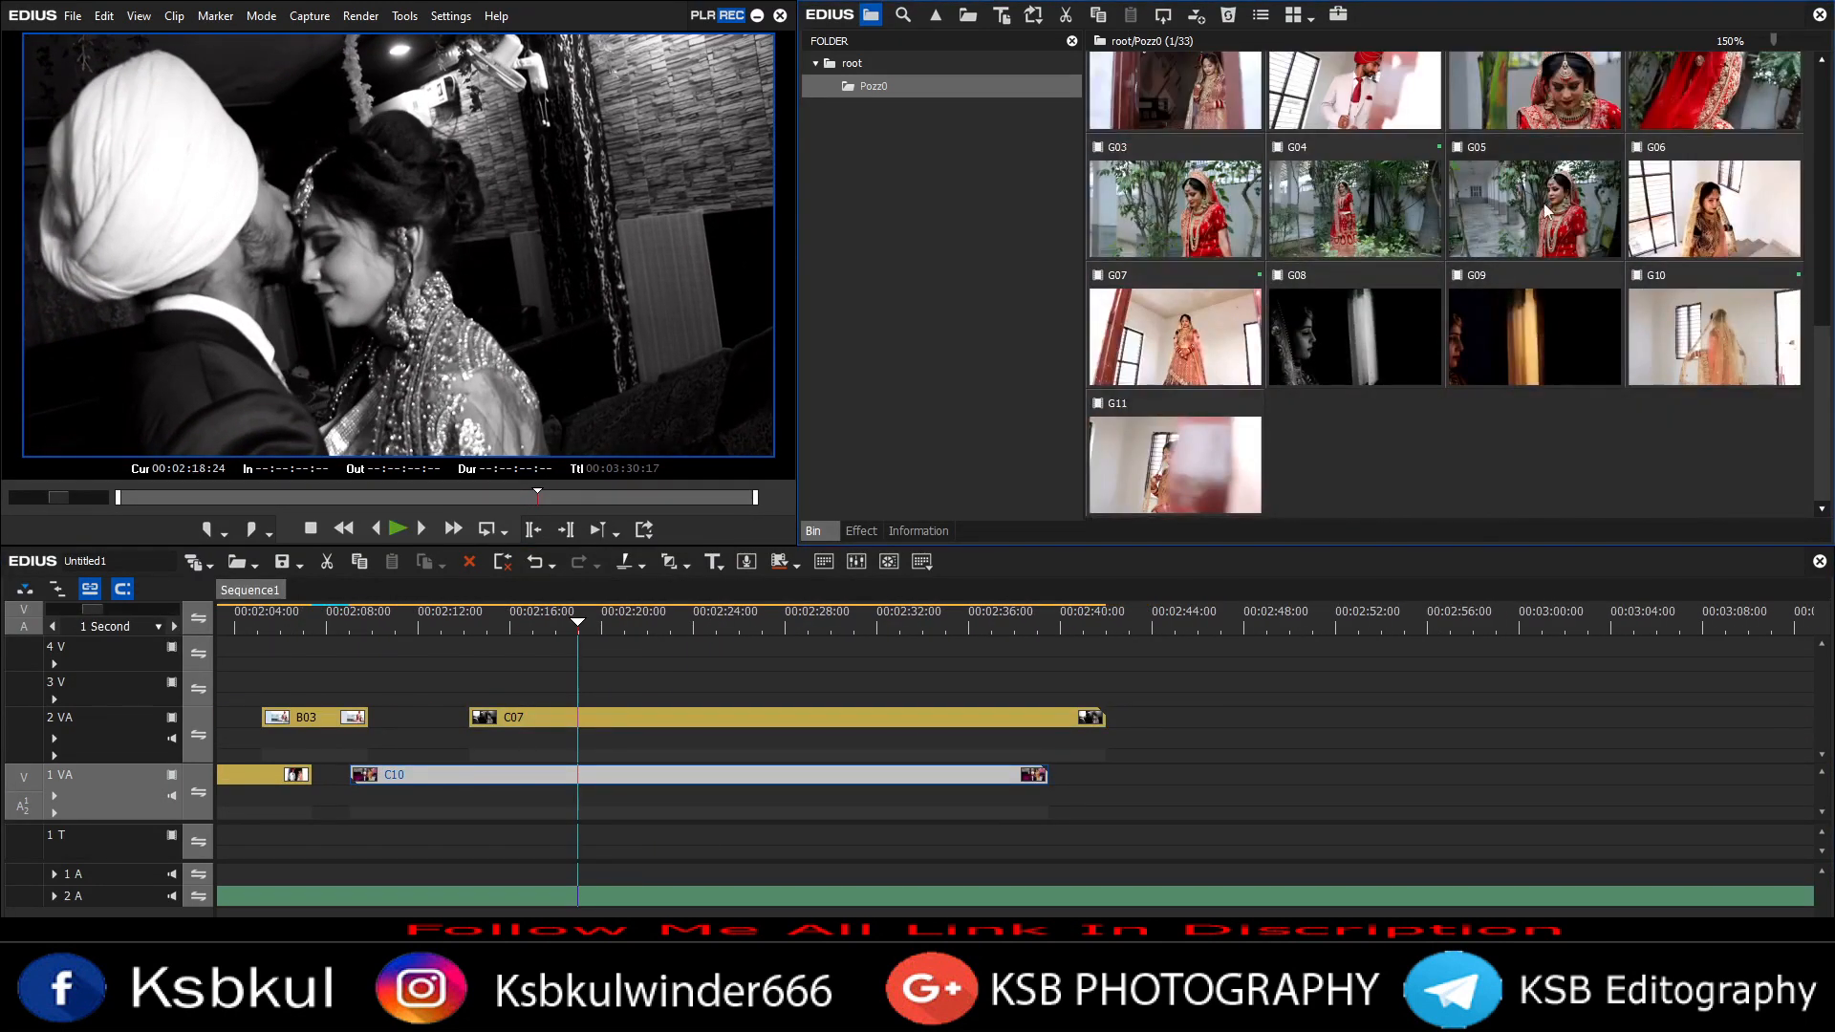
drag(596, 684, 583, 684)
key(space)
key(m)
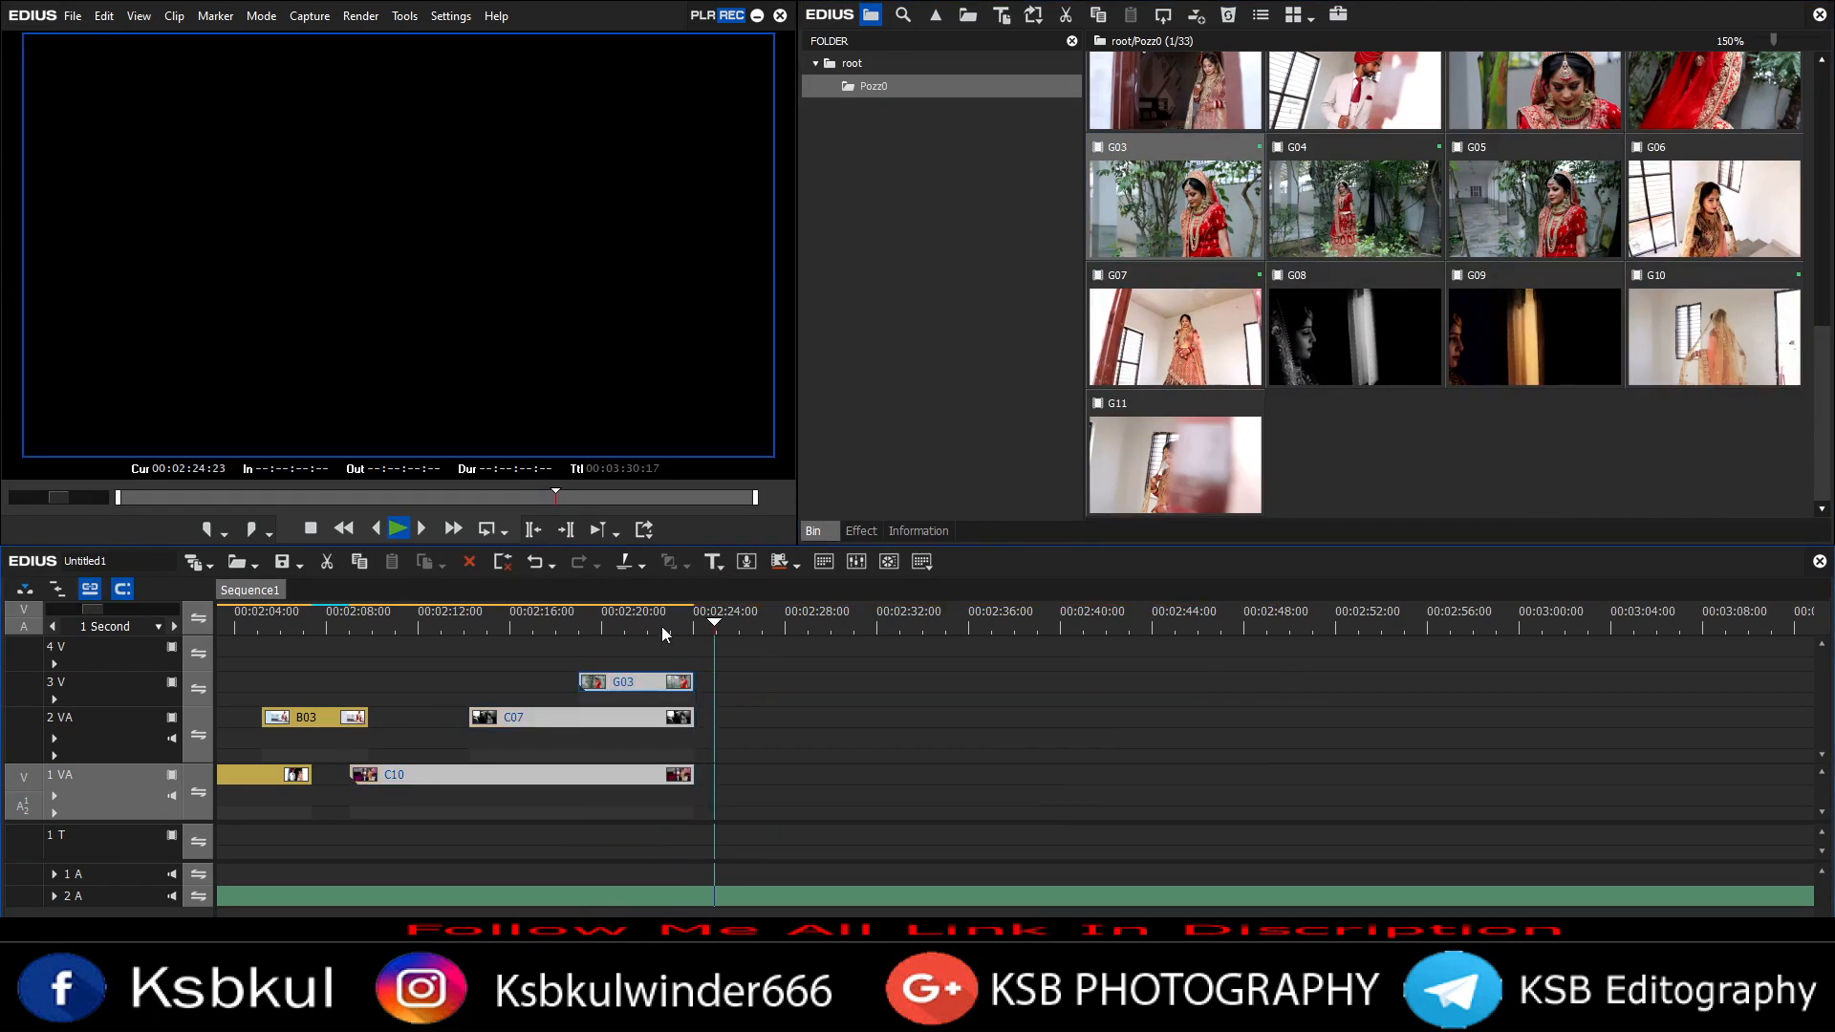
Step: Add clip G11 after C10 on track 1 VA
drag(1105, 654, 679, 774)
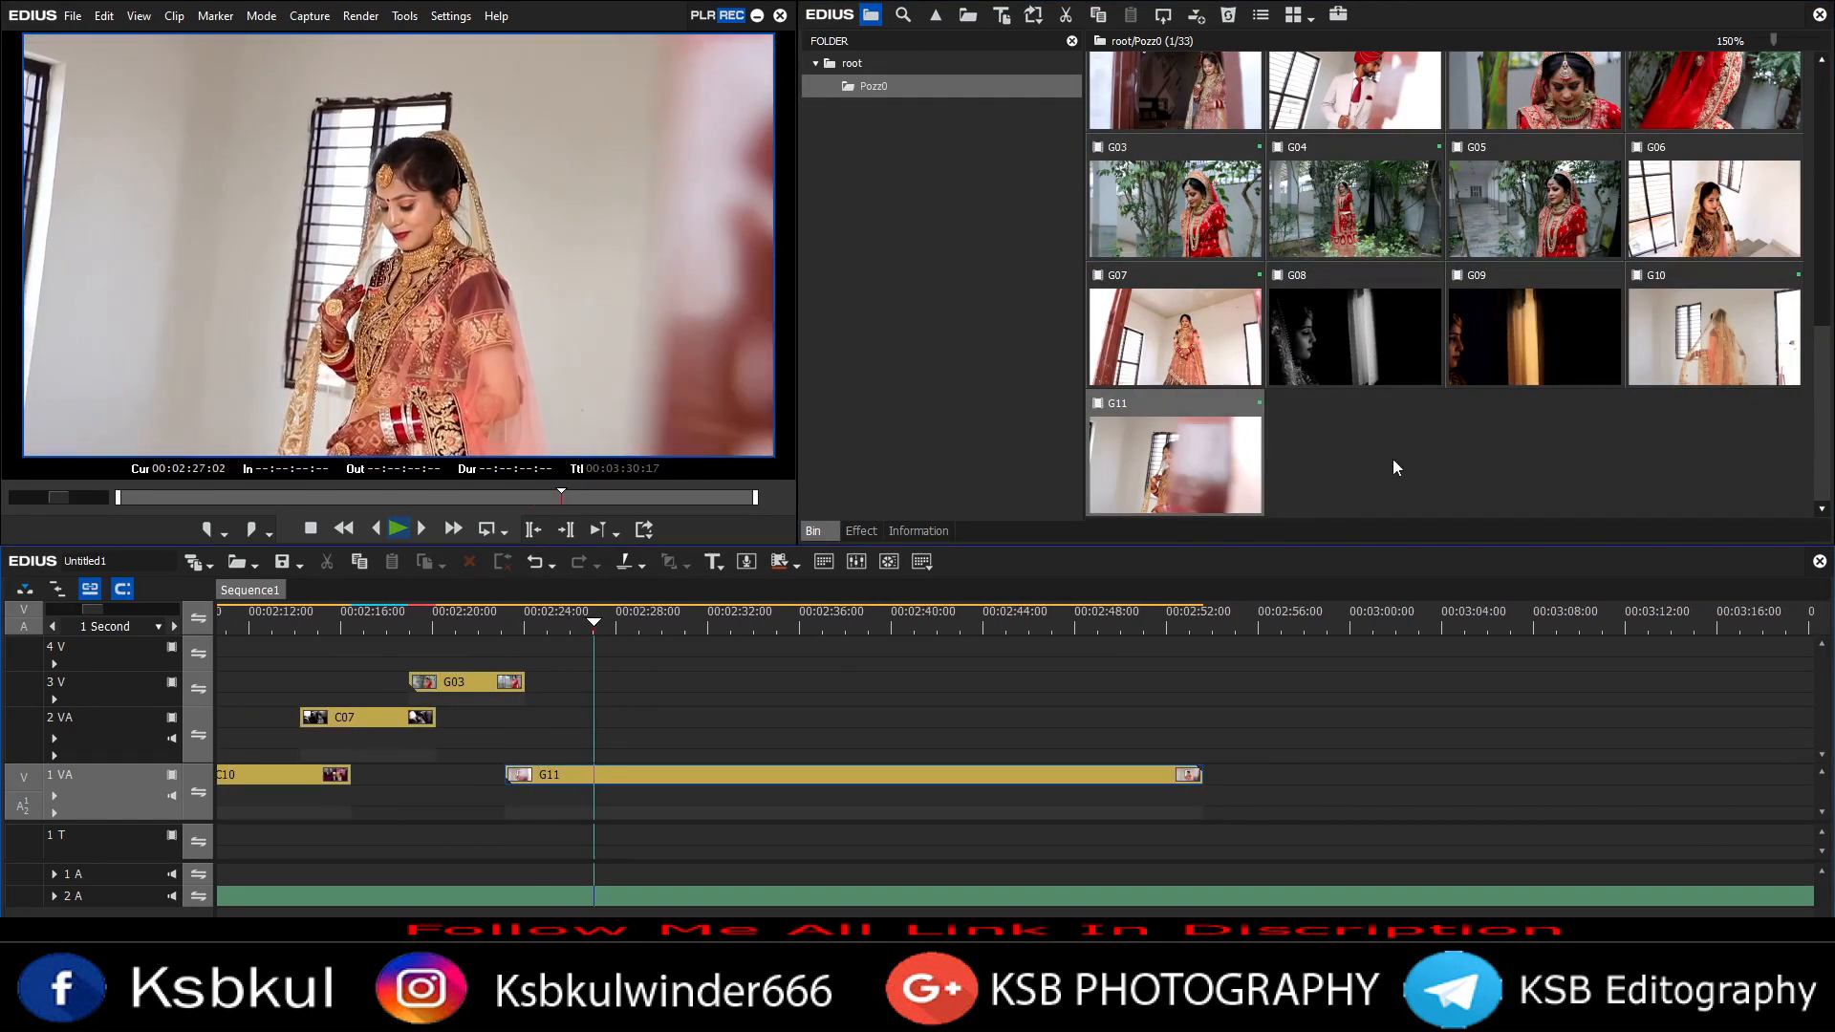
scroll(1206, 251, up, 2)
scroll(1366, 205, up, 2)
Step: Trim the clip ends on tracks 1 VA and 2 VA to the playhead
drag(738, 736, 836, 723)
click(643, 772)
key(m)
key(space)
click(680, 721)
key(space)
key(m)
scroll(1410, 269, up, 3)
scroll(1486, 268, down, 3)
double_click(634, 626)
key(ctrl+0)
key(ctrl+0)
Step: Add clip C12 after G11 on track 1 VA and clip B03 on track 2 VA
key(space)
scroll(917, 726, down, 3)
drag(1175, 329, 772, 775)
scroll(1528, 239, up, 3)
drag(1534, 129, 688, 717)
Step: Open clip B03 in the Layouter and inspect its keyframe tracks
click(708, 622)
click(848, 529)
click(917, 531)
double_click(881, 211)
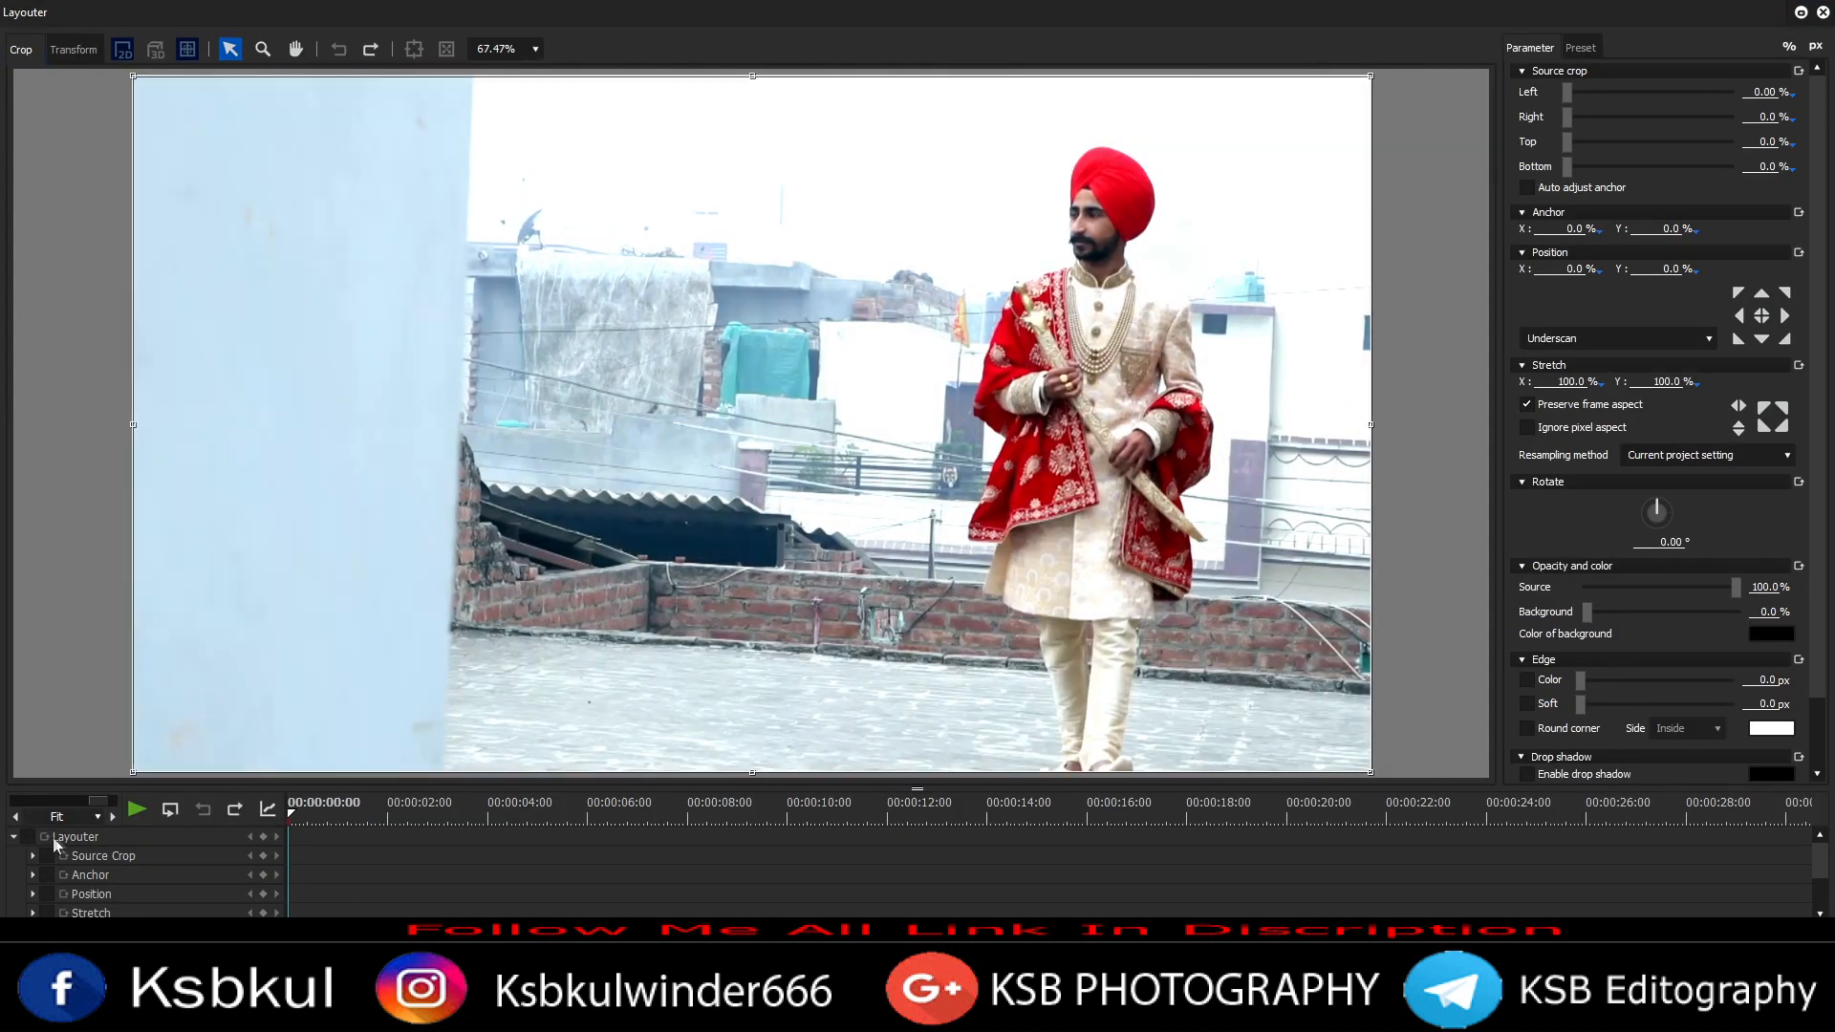
click(45, 837)
click(303, 817)
click(288, 823)
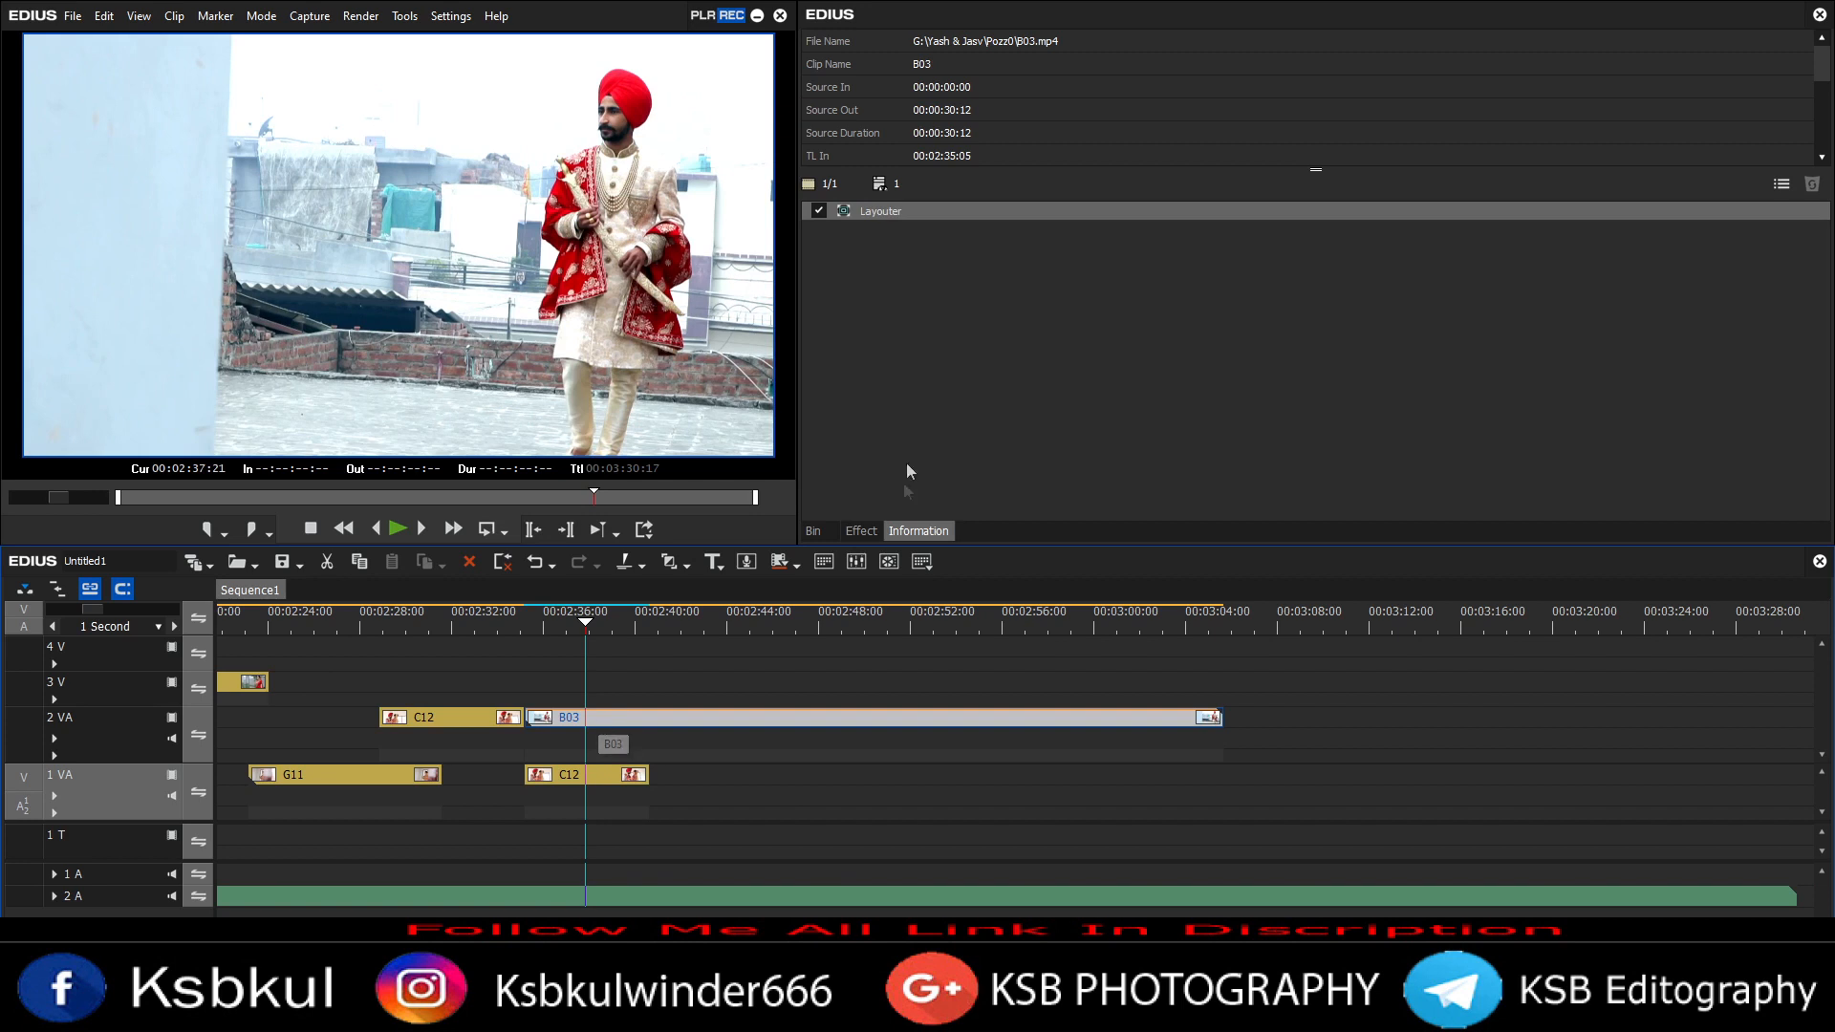
double_click(889, 211)
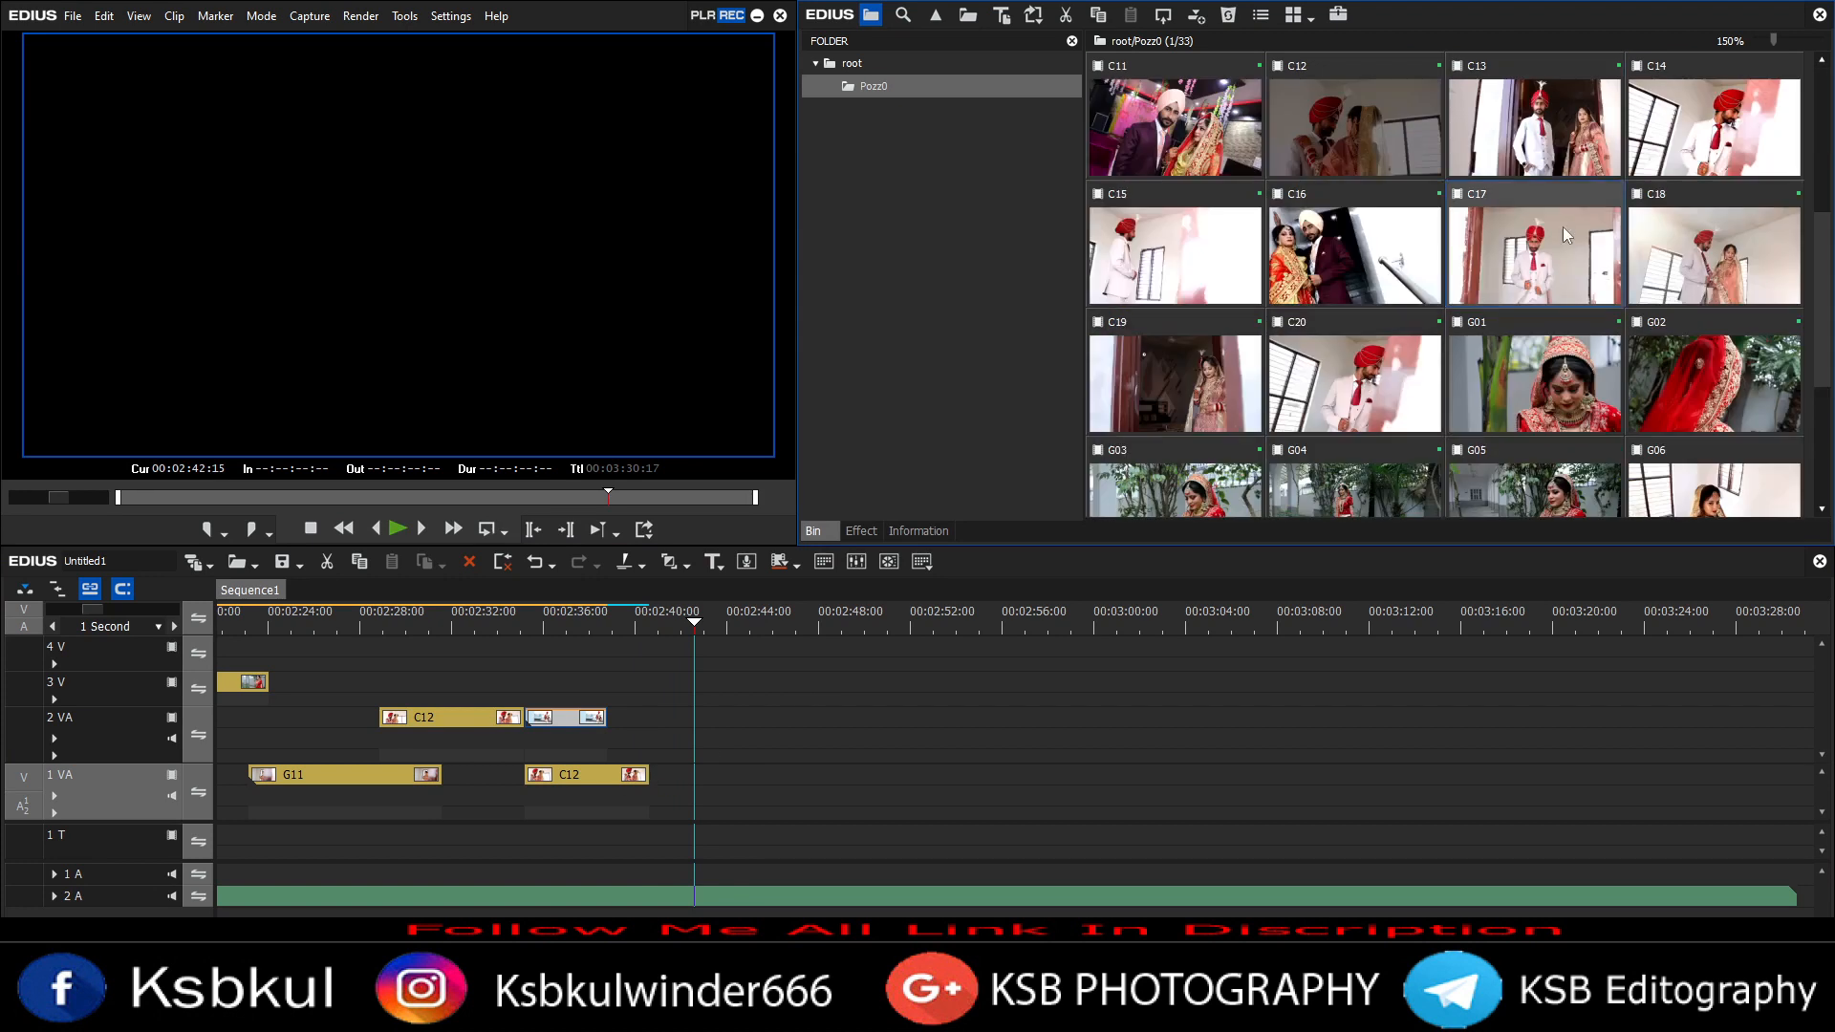
Step: Add clip C17 after C12 on track 1 VA
drag(1567, 235, 722, 742)
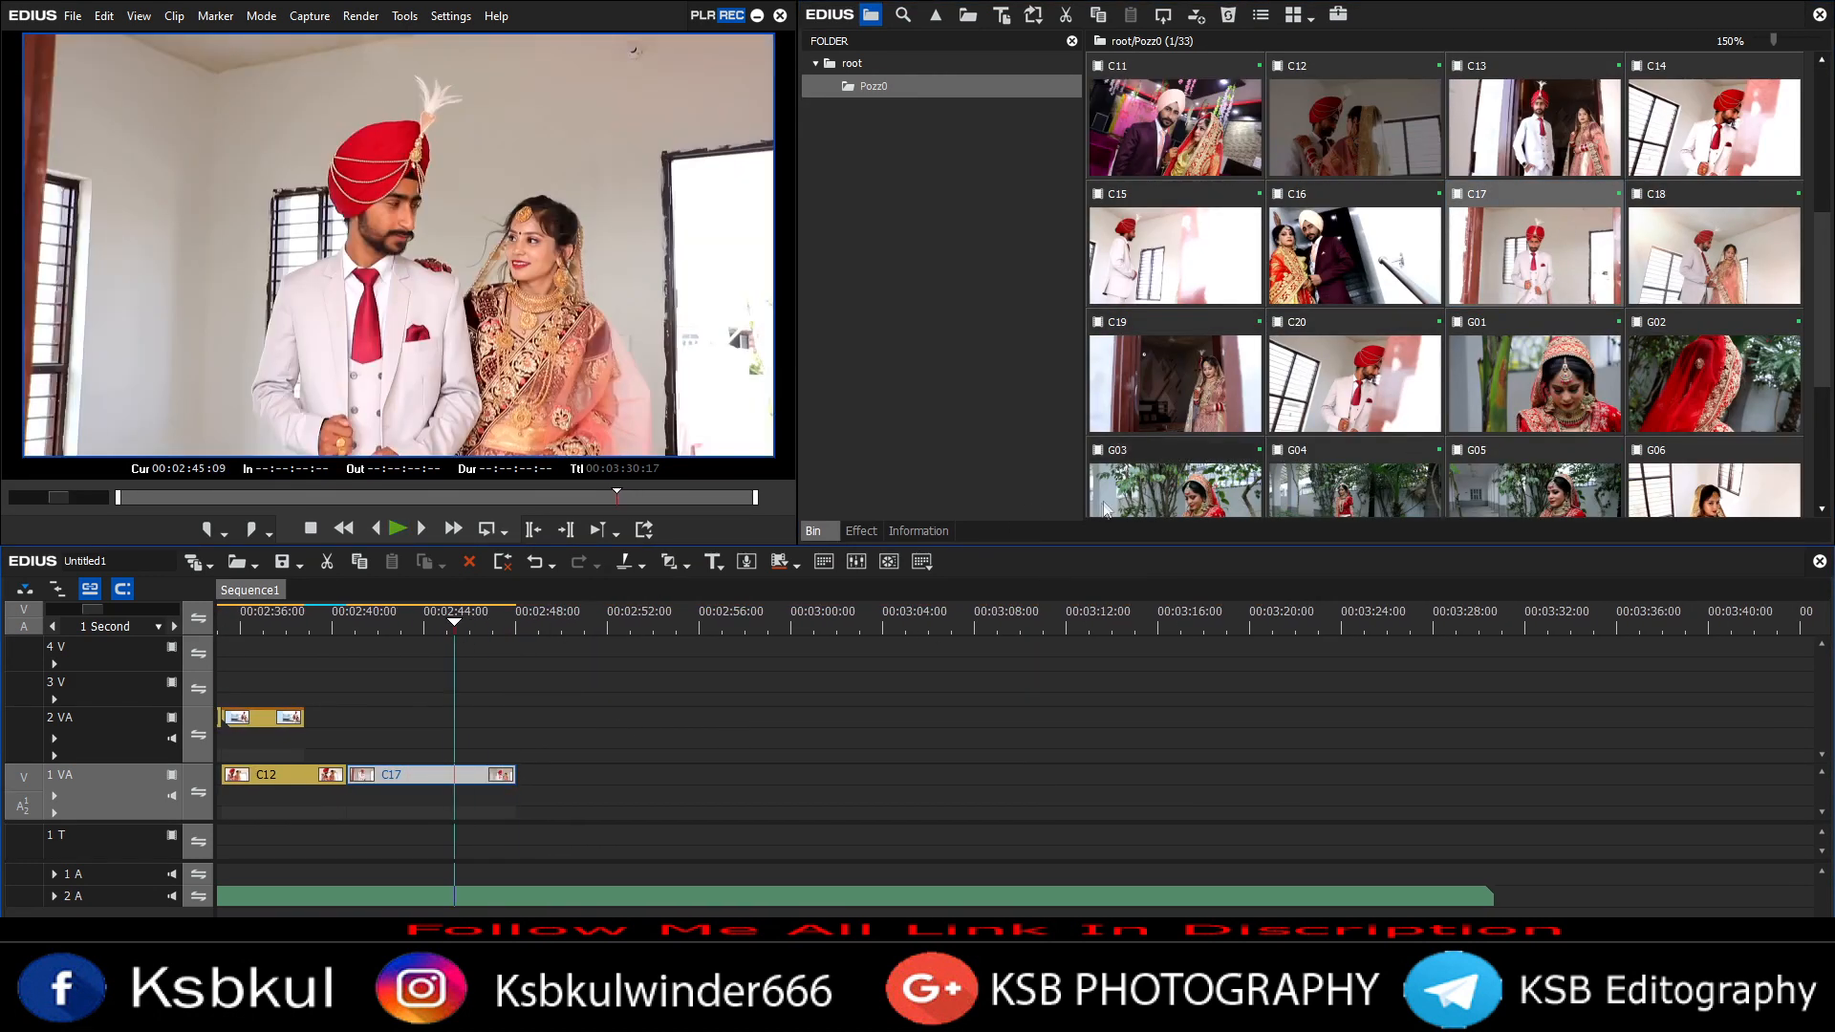
scroll(1338, 382, down, 5)
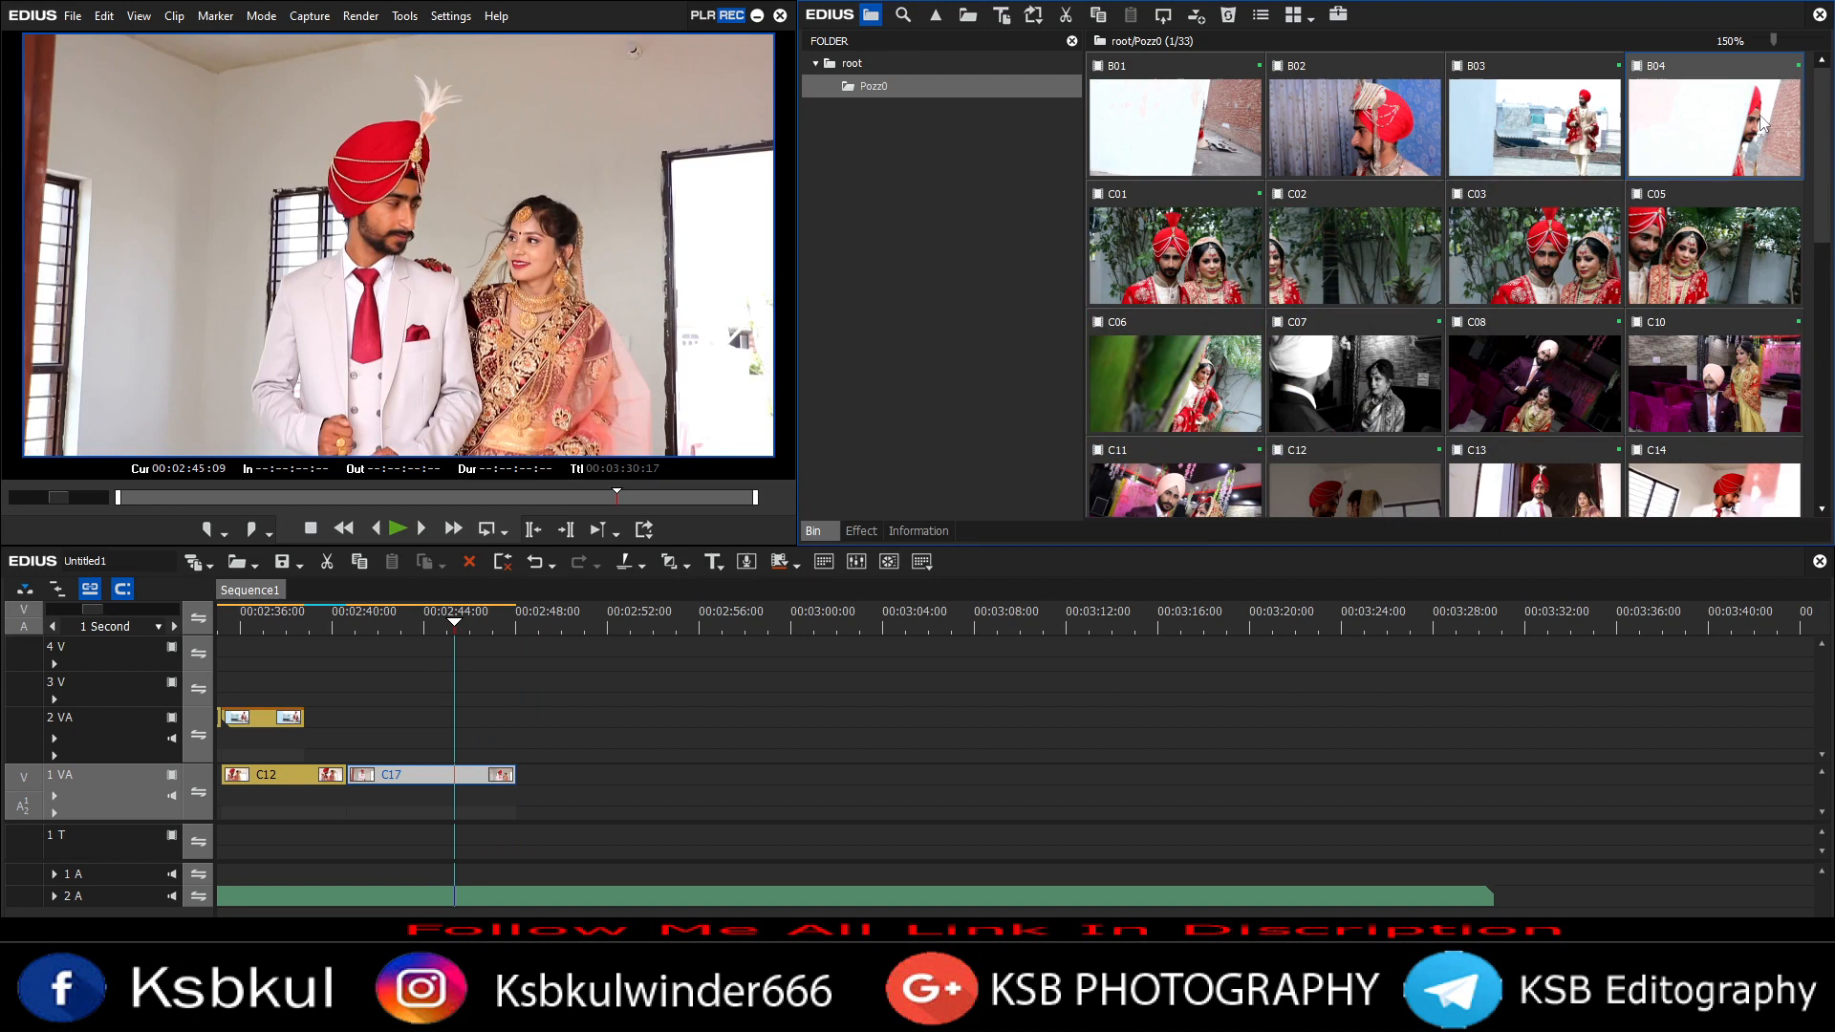
Step: Add clip B04 to track 2 VA above C17
drag(1713, 124, 462, 717)
click(413, 621)
click(469, 621)
click(918, 531)
Step: Open B04 in the Layouter and keyframe a crop from the left and bottom near its start
double_click(869, 425)
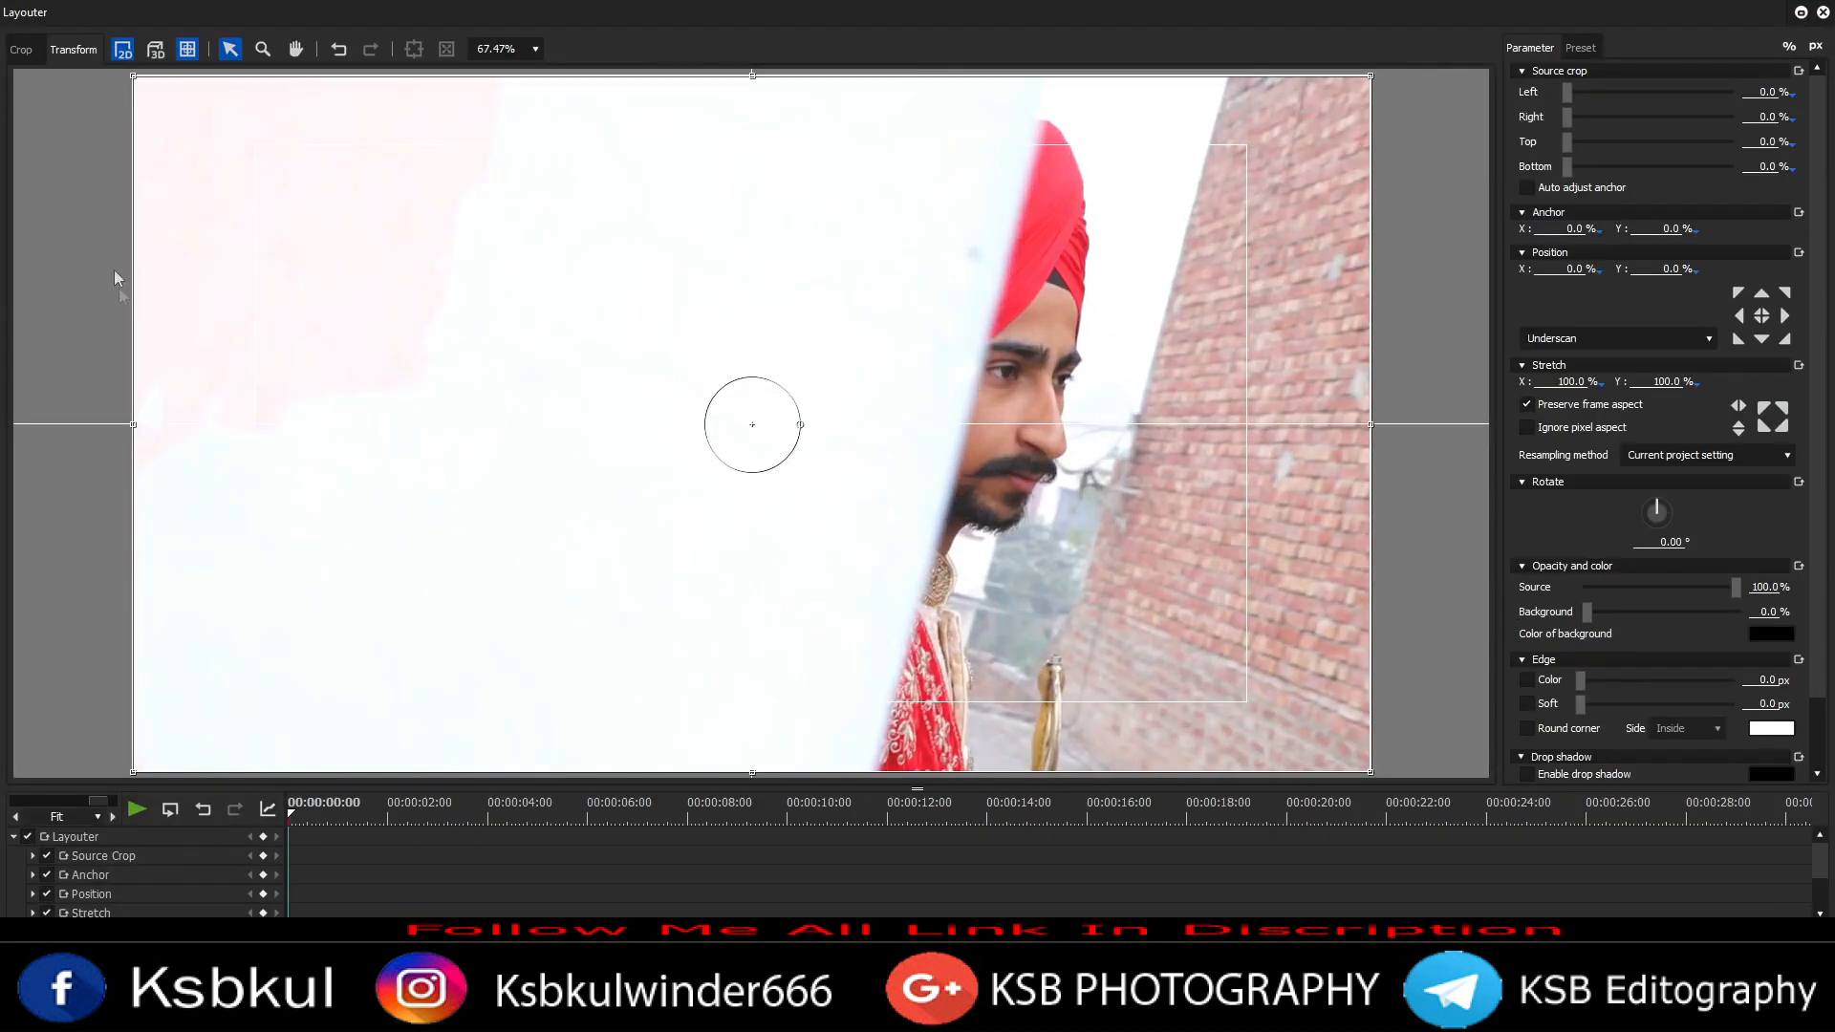
click(331, 814)
drag(1151, 278, 967, 309)
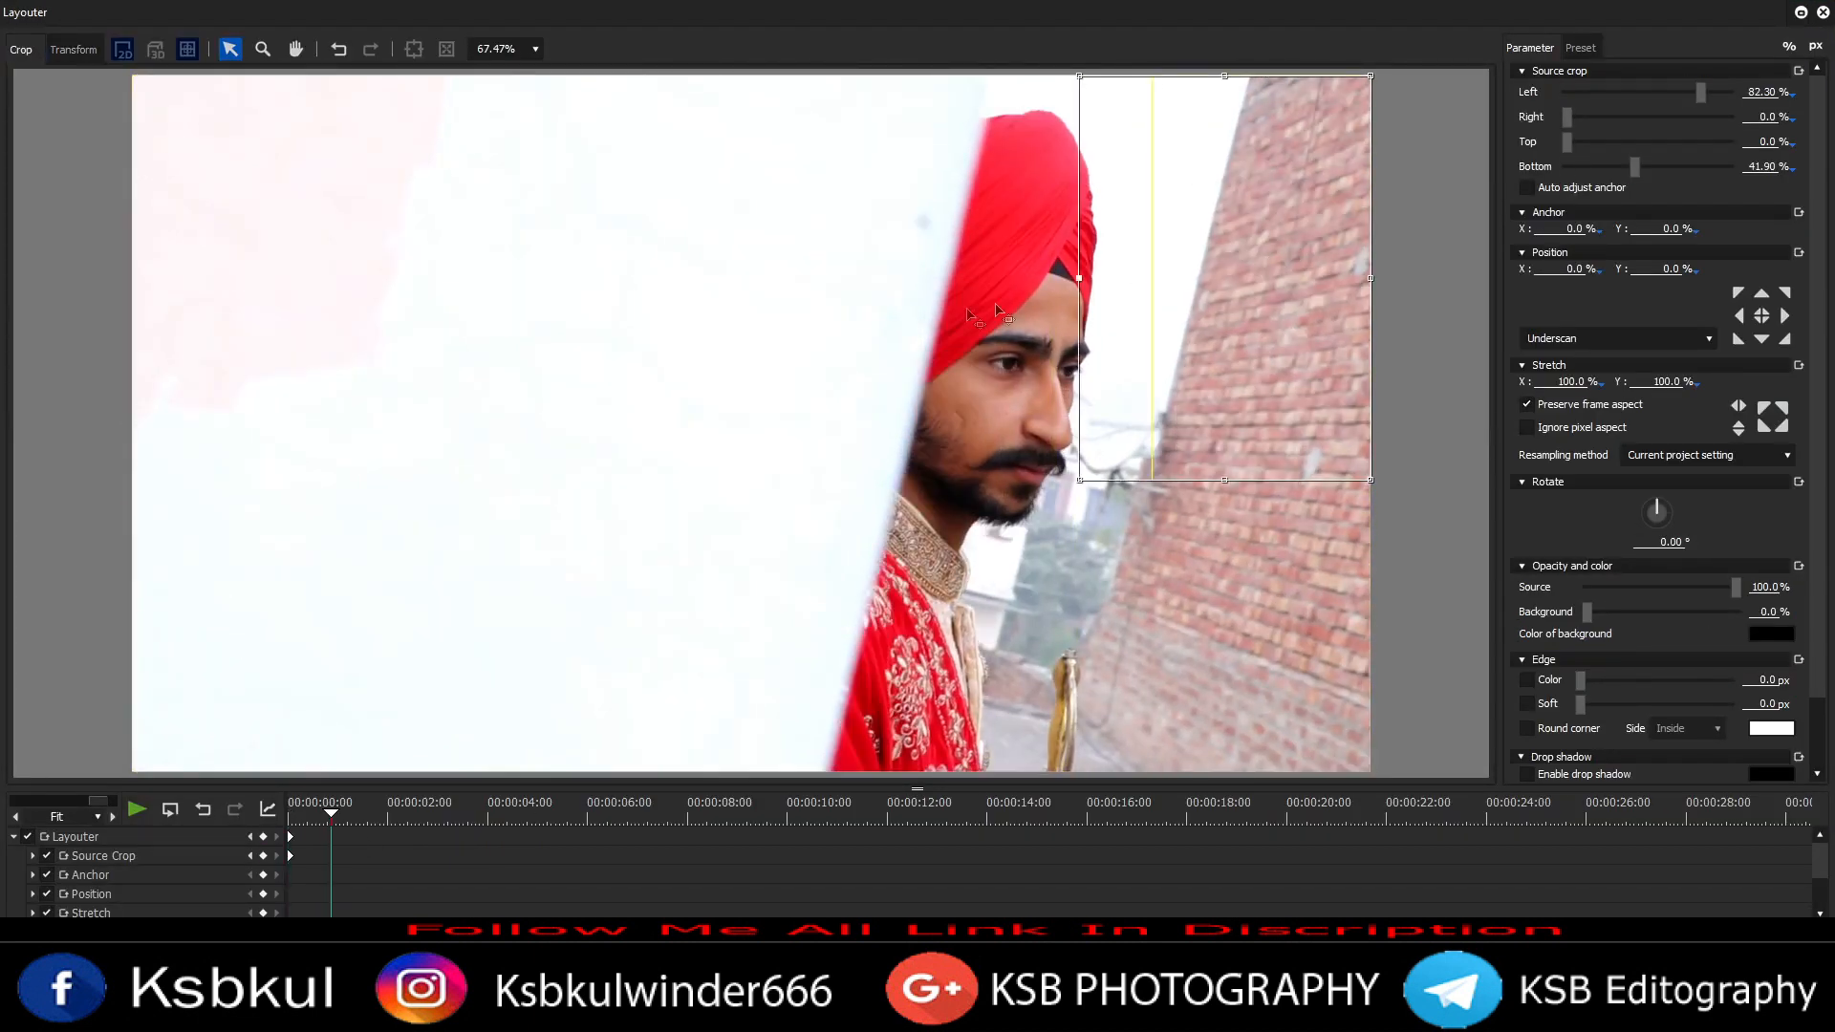
drag(1077, 480, 1077, 774)
Step: Add a later Layouter keyframe with B04's crop opened back to full frame and apply it
click(448, 814)
drag(783, 424, 125, 535)
key(Return)
Step: Extend the end of C17 on track 1 VA slightly and play the section back
click(440, 621)
key(space)
drag(513, 774, 558, 775)
click(442, 625)
key(space)
click(549, 625)
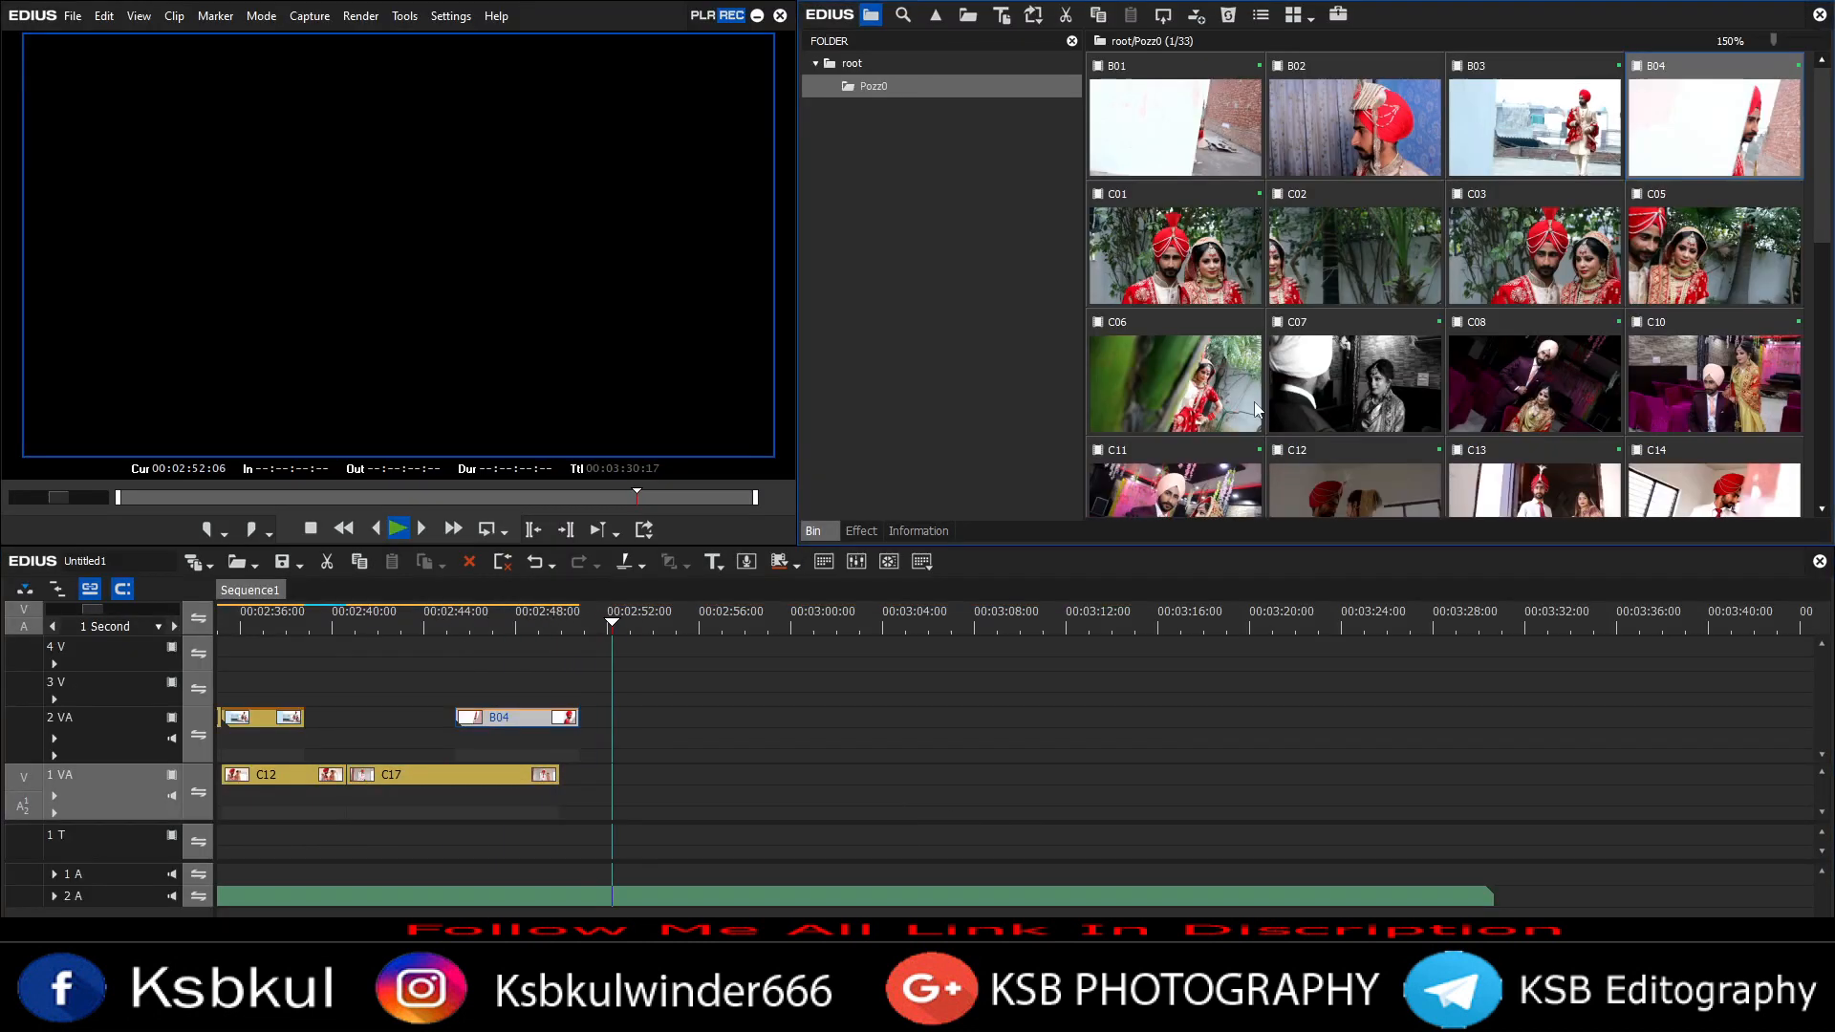
Step: Add clip G09 after C17 on track 1 VA
scroll(1309, 433, down, 5)
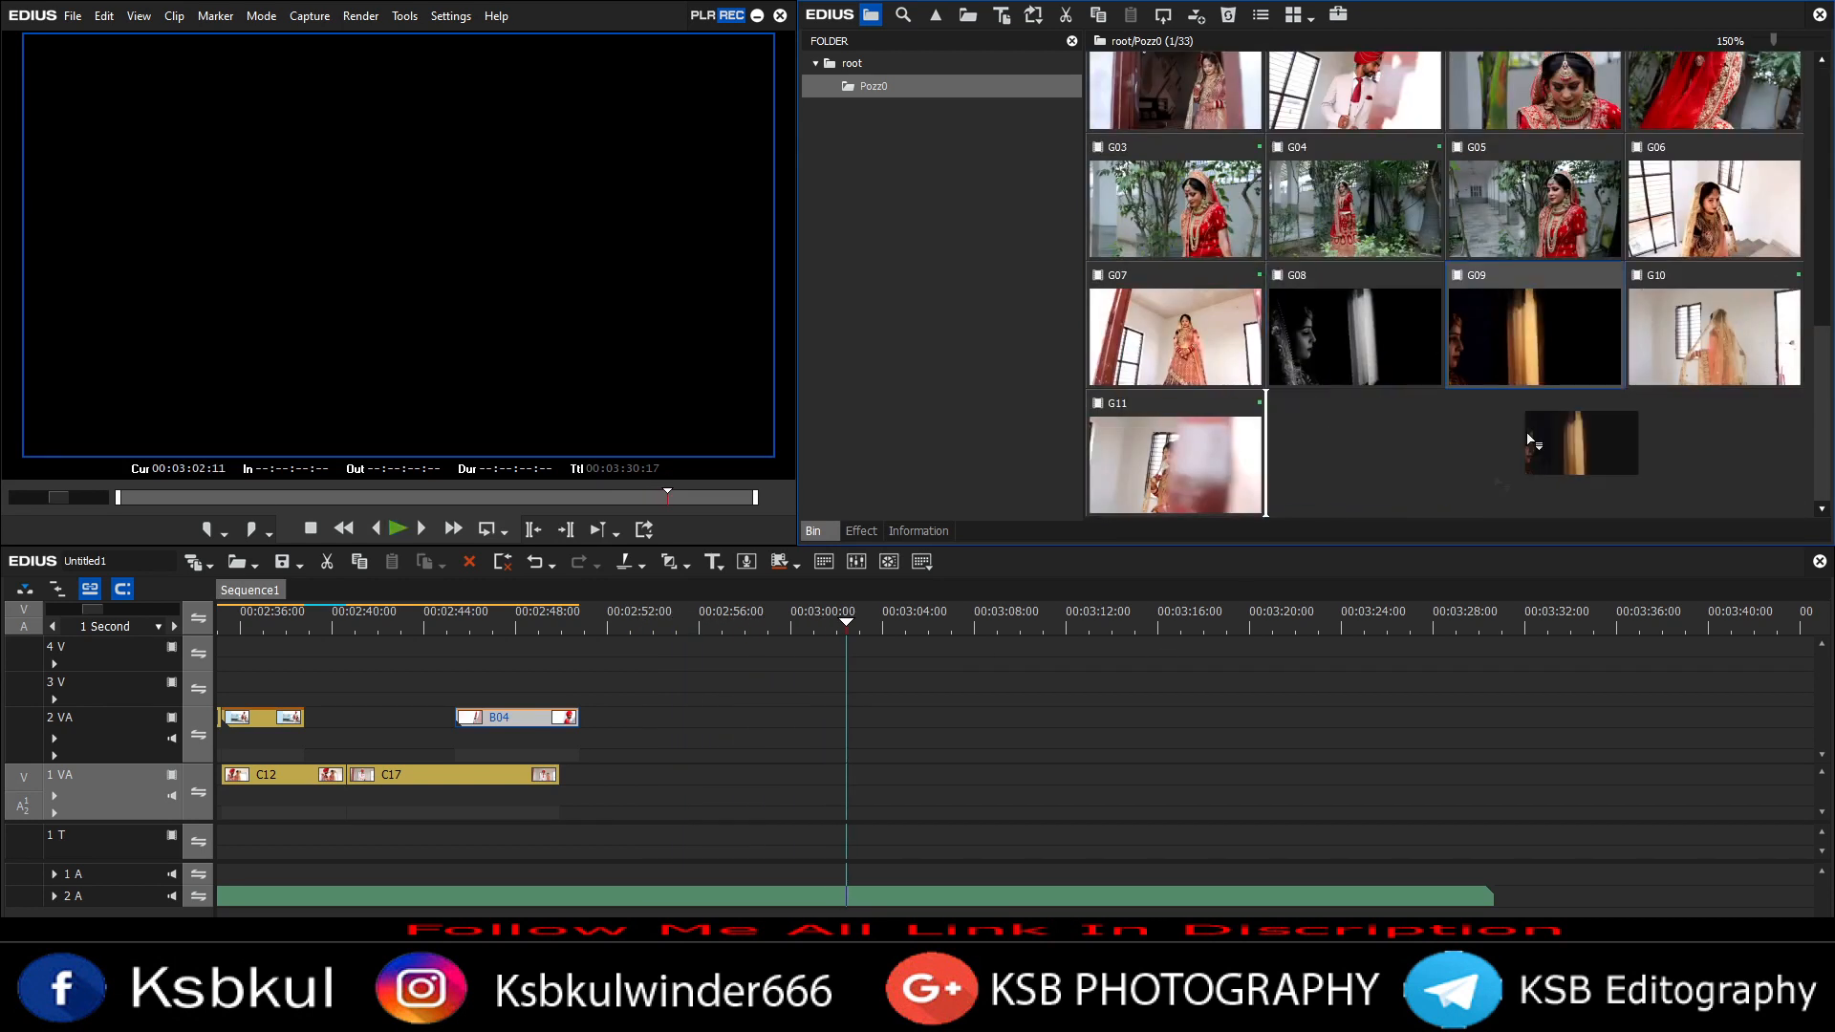
drag(1534, 344, 583, 776)
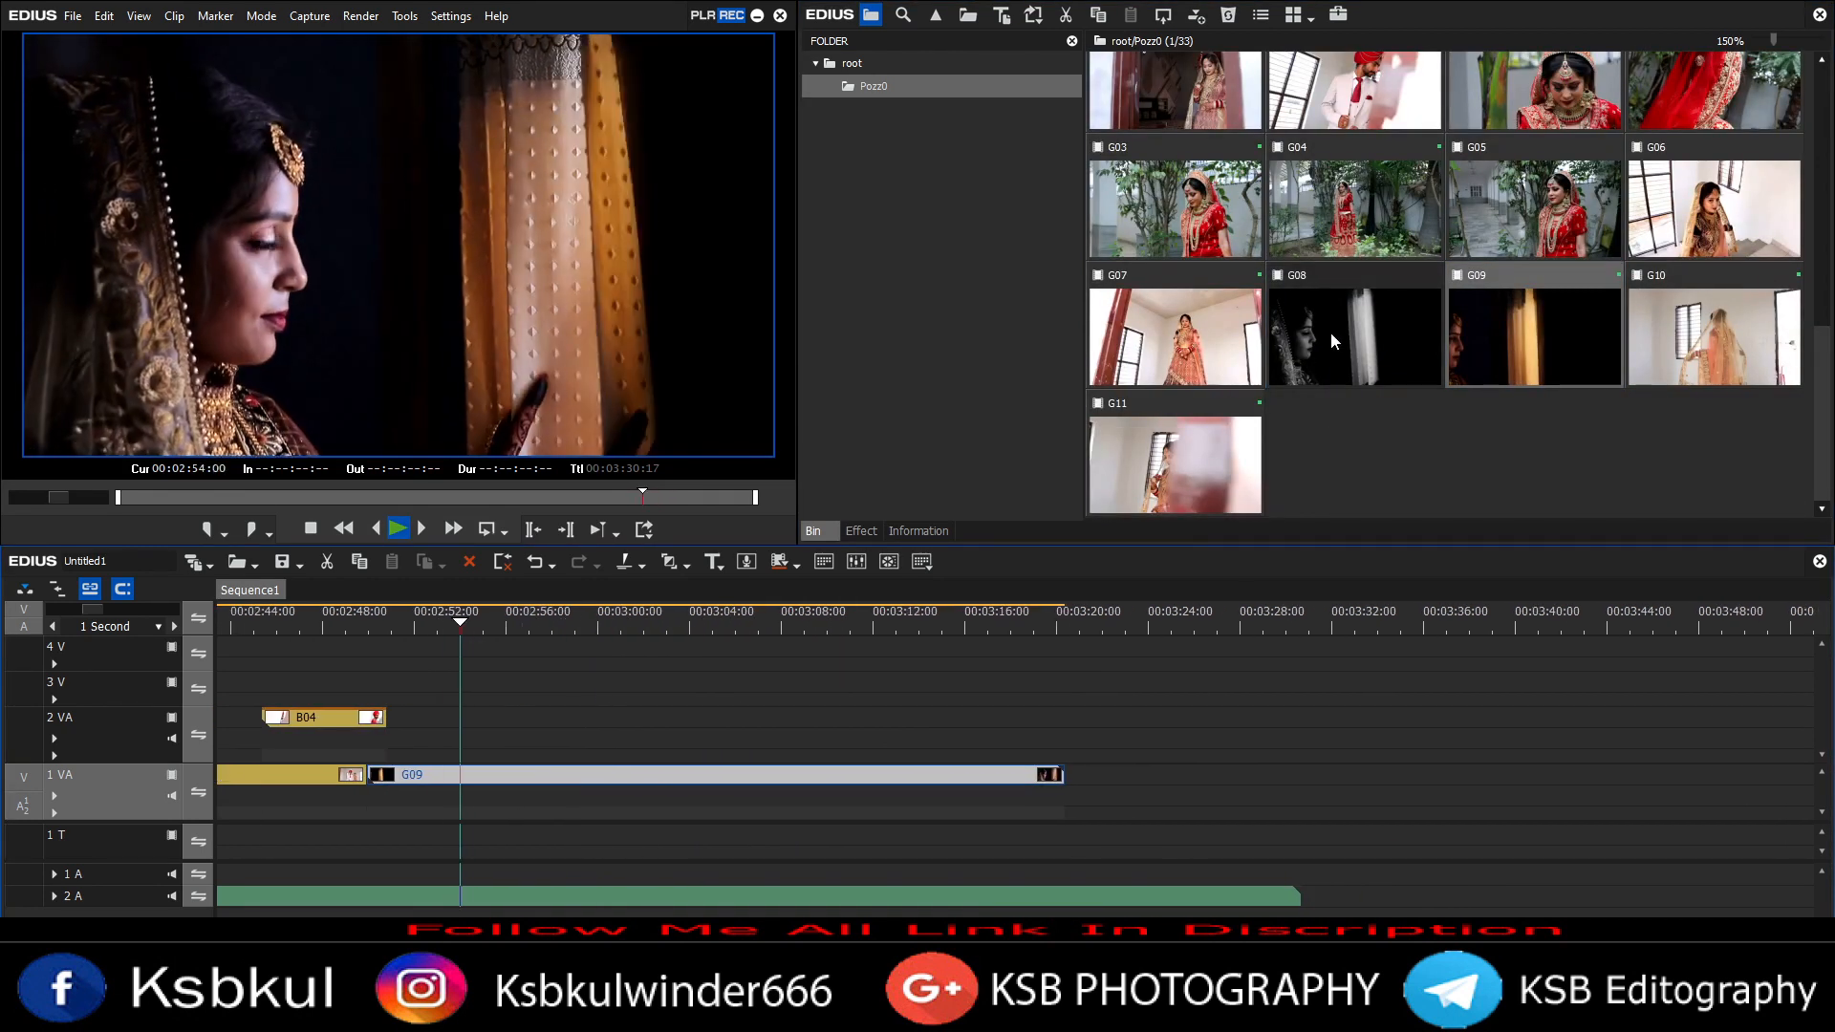
Step: Add clip G08 to track 2 VA and clip B03 to track 3 V, opening B03 in the Layouter
drag(1354, 336, 594, 725)
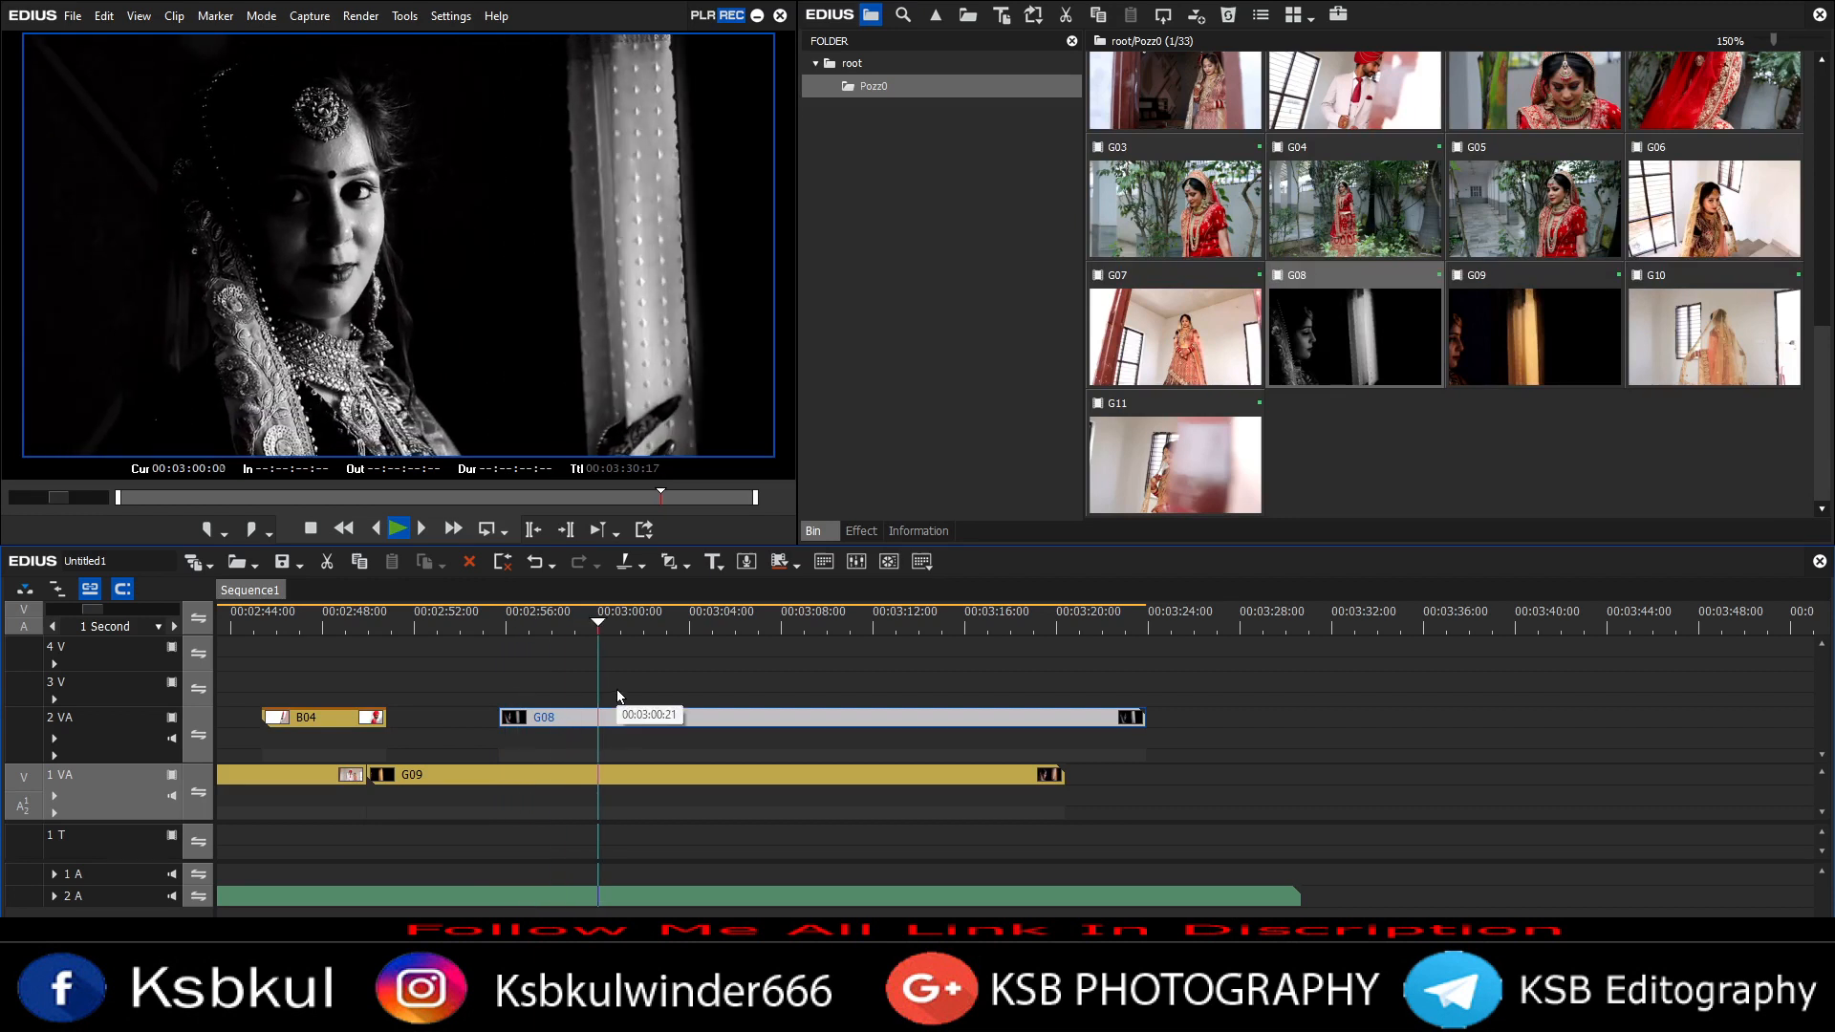
scroll(1338, 455, up, 5)
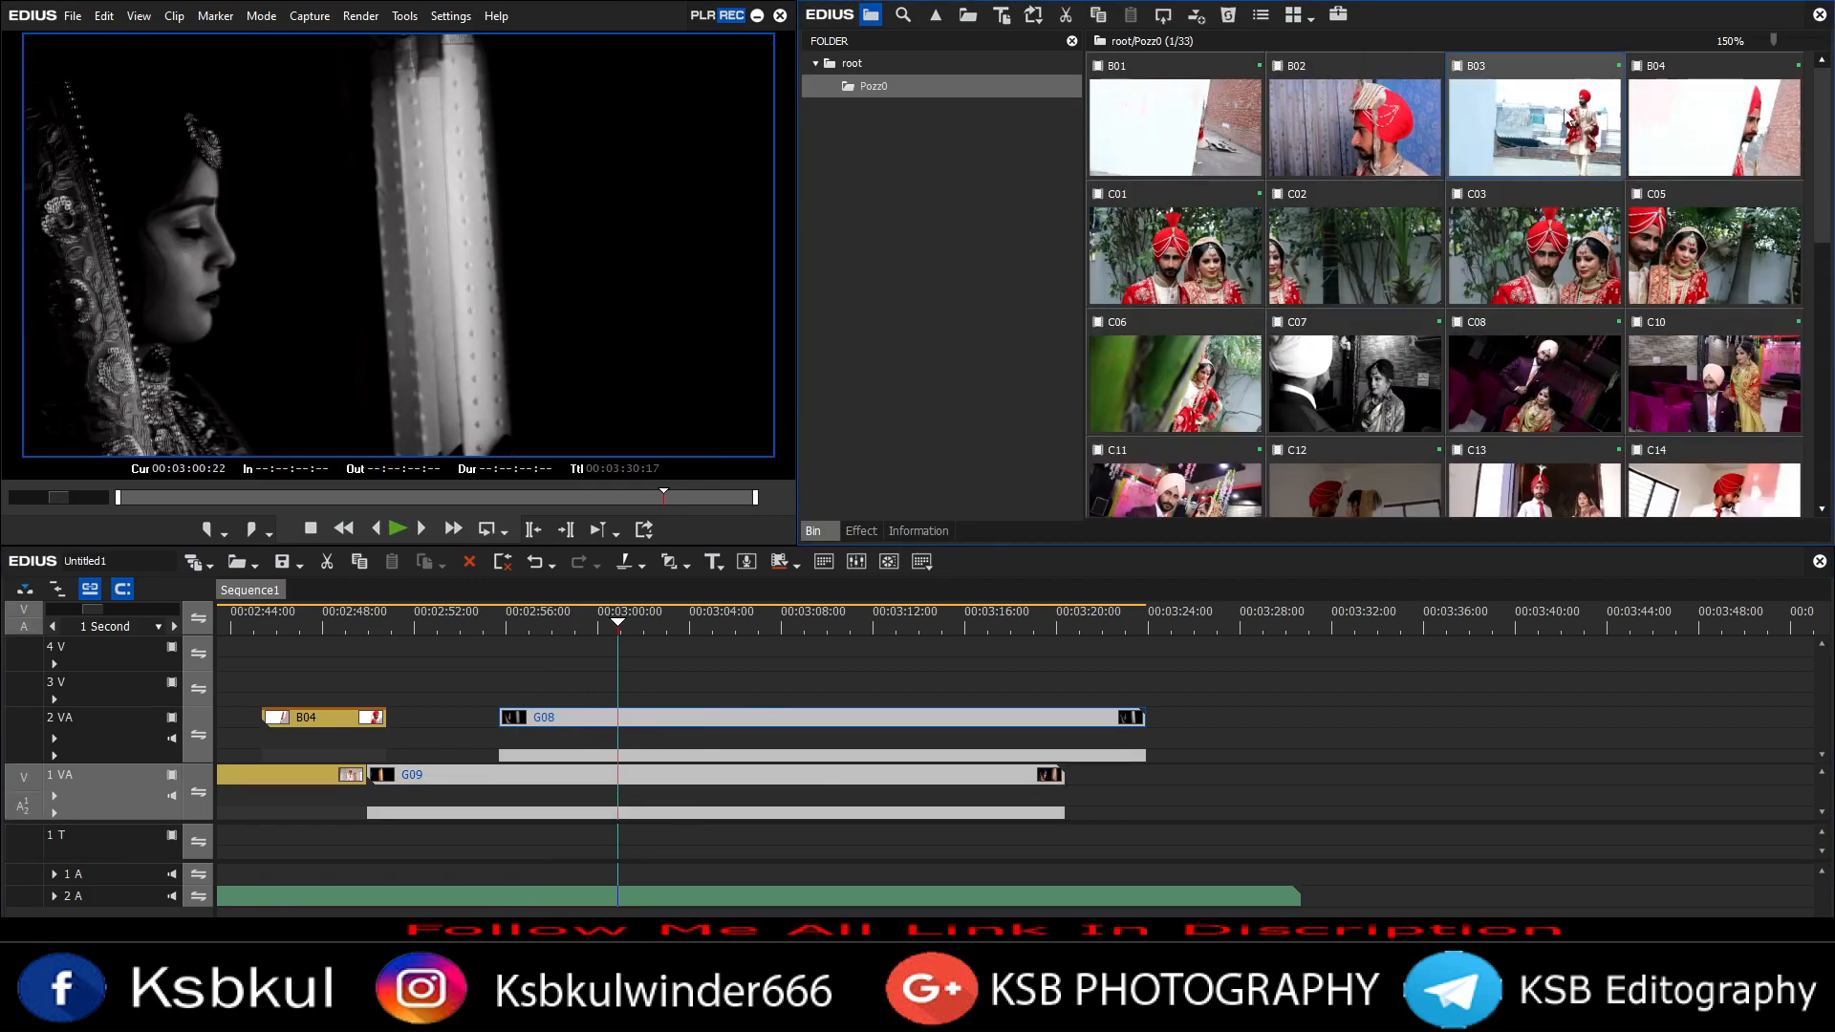
drag(1534, 128, 648, 686)
key(F7)
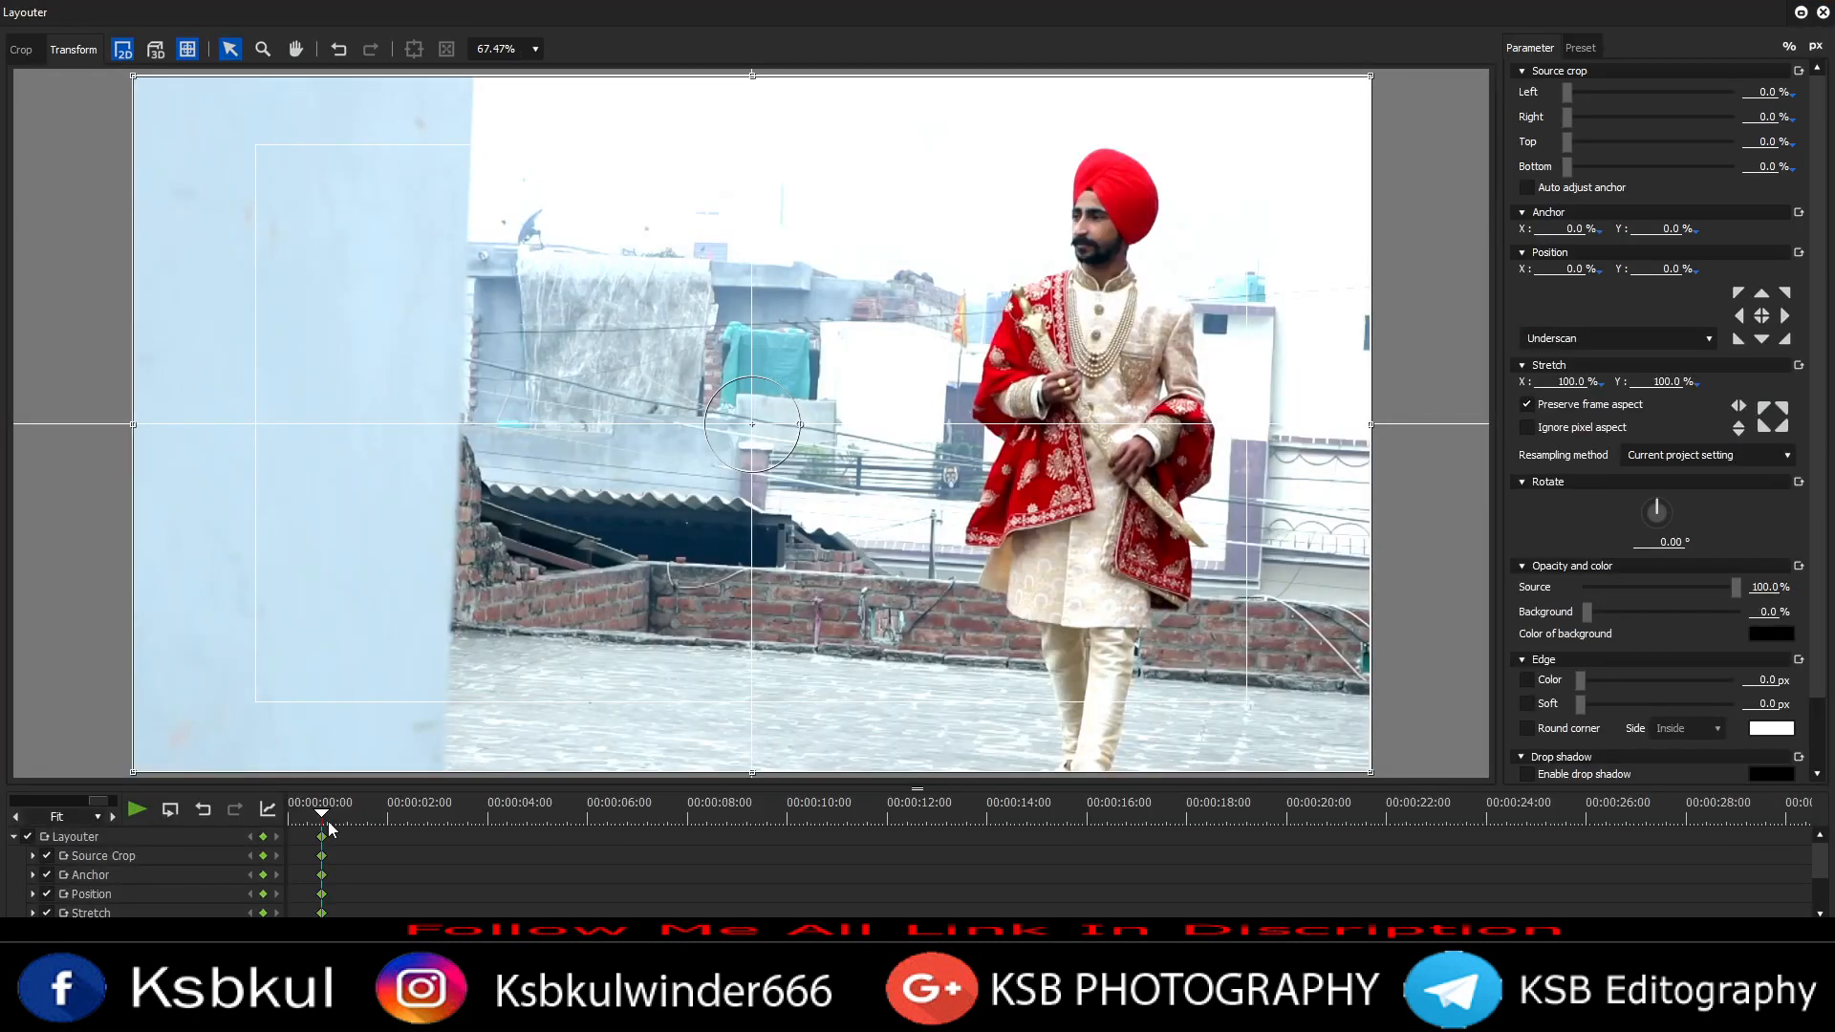
Step: Animate a crop reveal on B03 in the Layouter, from a top-to-bottom crop to full frame
click(29, 837)
click(345, 824)
drag(1161, 121, 1161, 773)
click(385, 823)
drag(952, 424, 132, 423)
key(Return)
Step: Play back and undo the B03 Layouter animation
click(595, 625)
key(space)
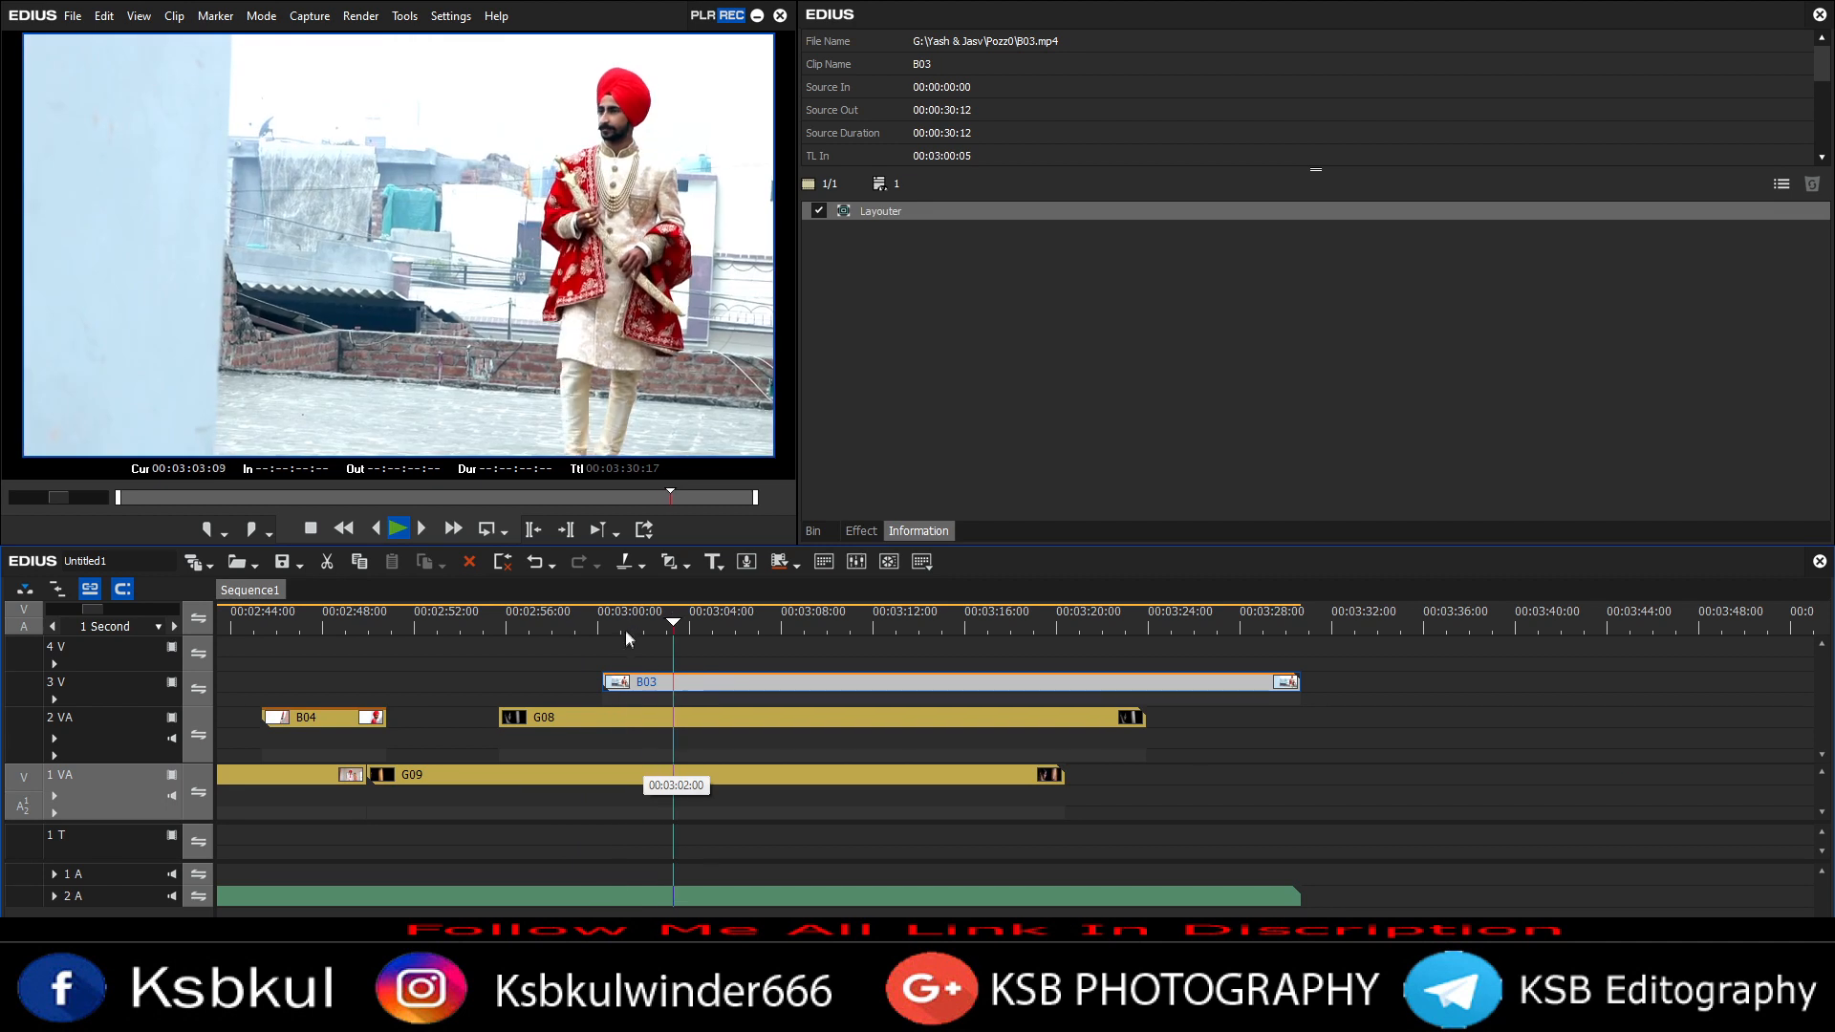
click(619, 625)
key(ctrl+z)
Step: Animate B03's crop in the Layouter from a 66.10% left crop to full frame and apply it
click(765, 681)
key(F7)
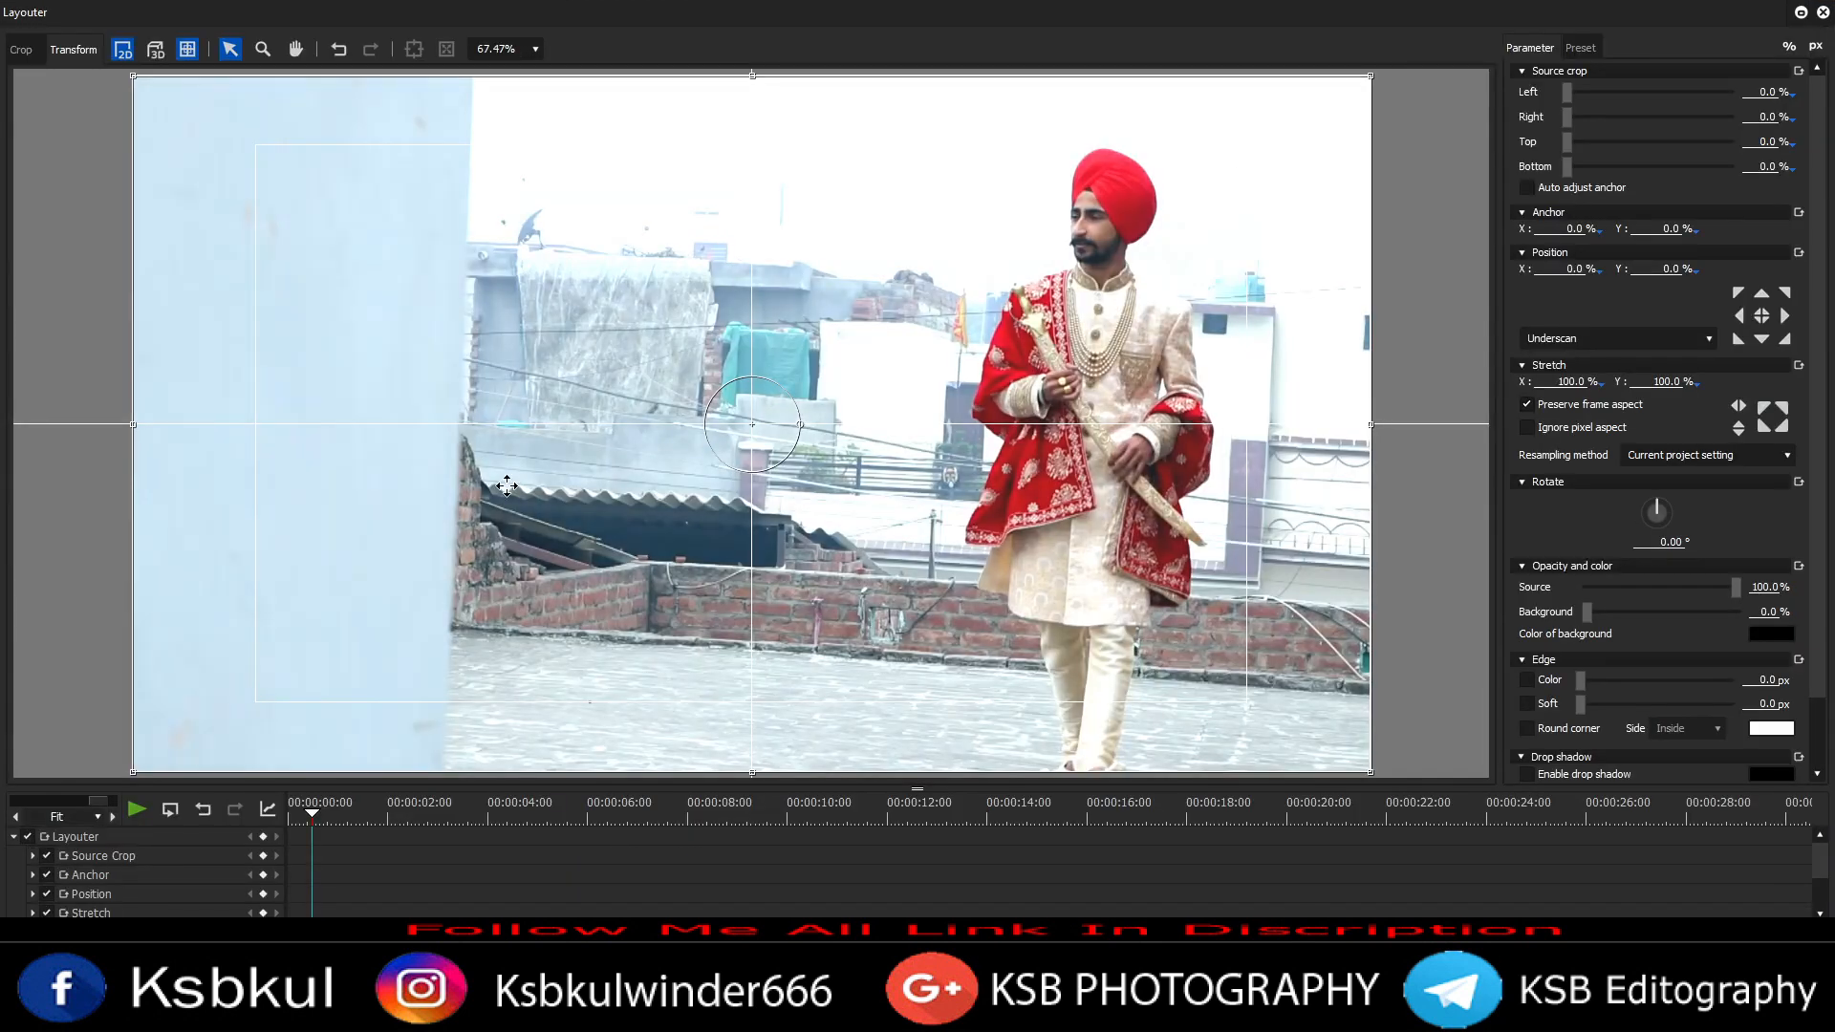
click(28, 838)
click(21, 49)
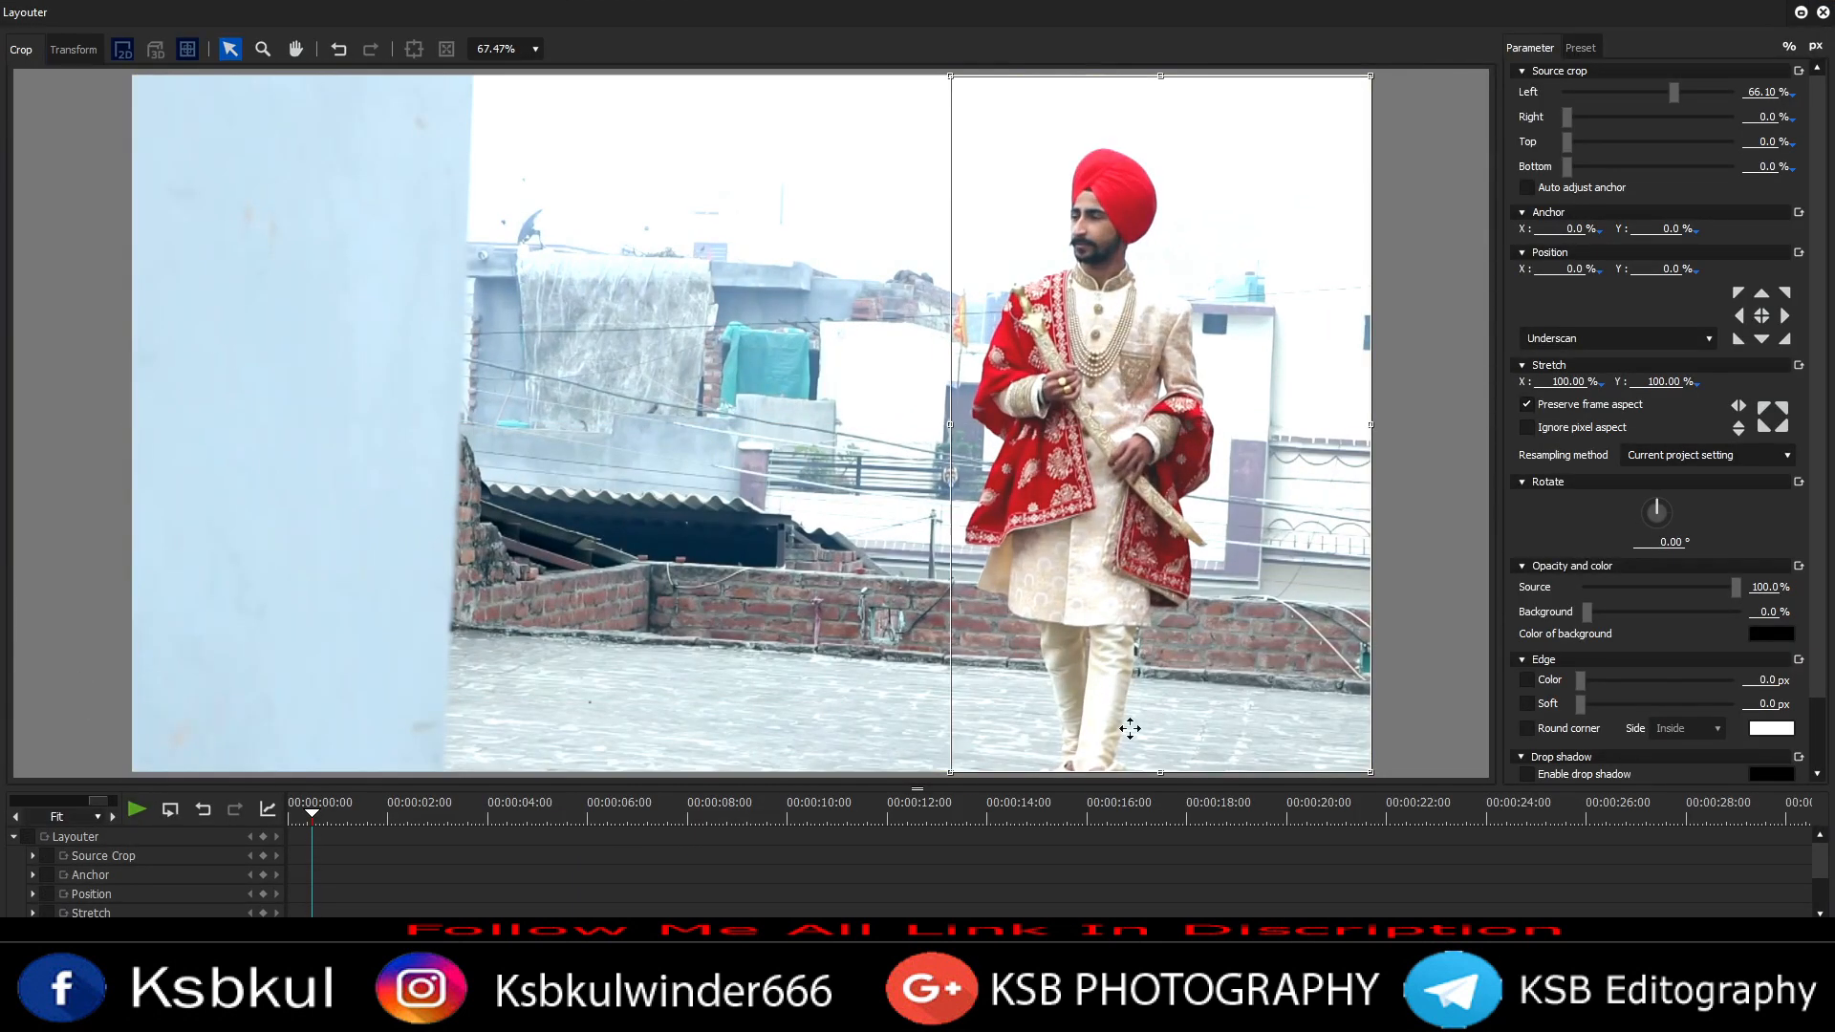
drag(1181, 775, 1182, 781)
click(352, 819)
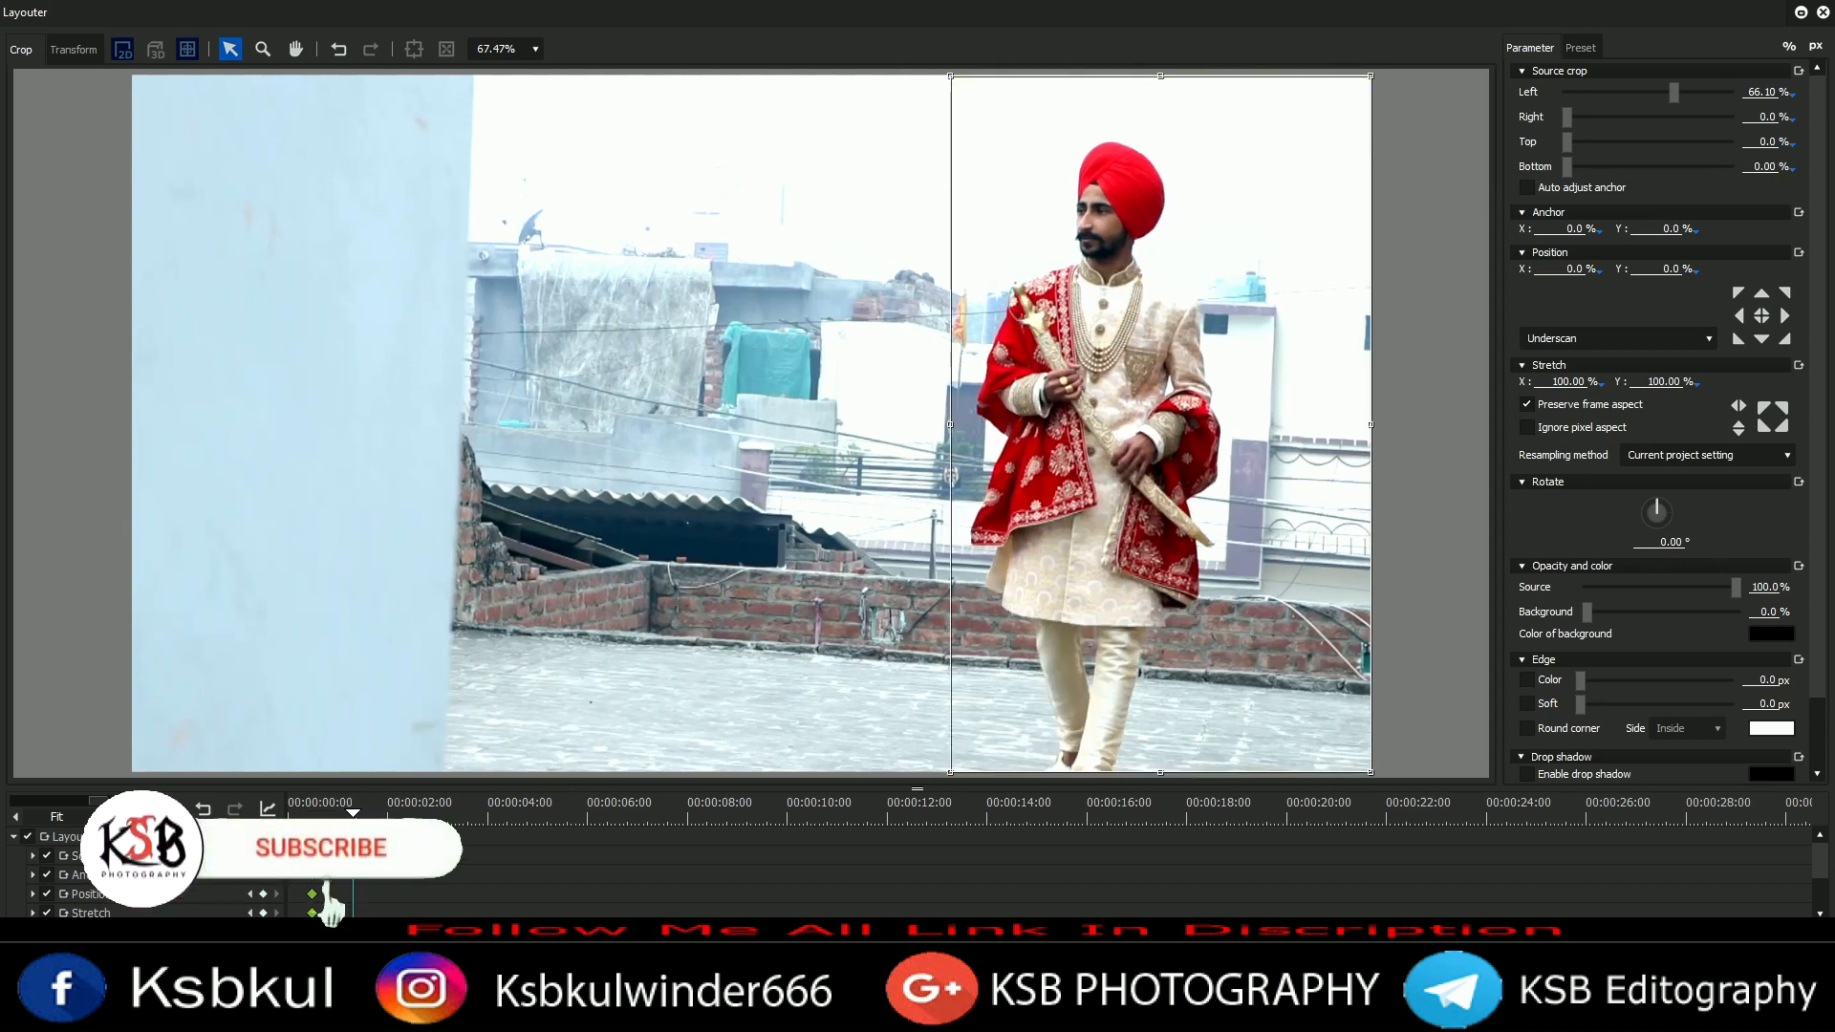
drag(950, 520, 132, 573)
click(375, 819)
key(Return)
Step: Trim the ends of G08 and G09 back to the playhead
click(447, 623)
key(space)
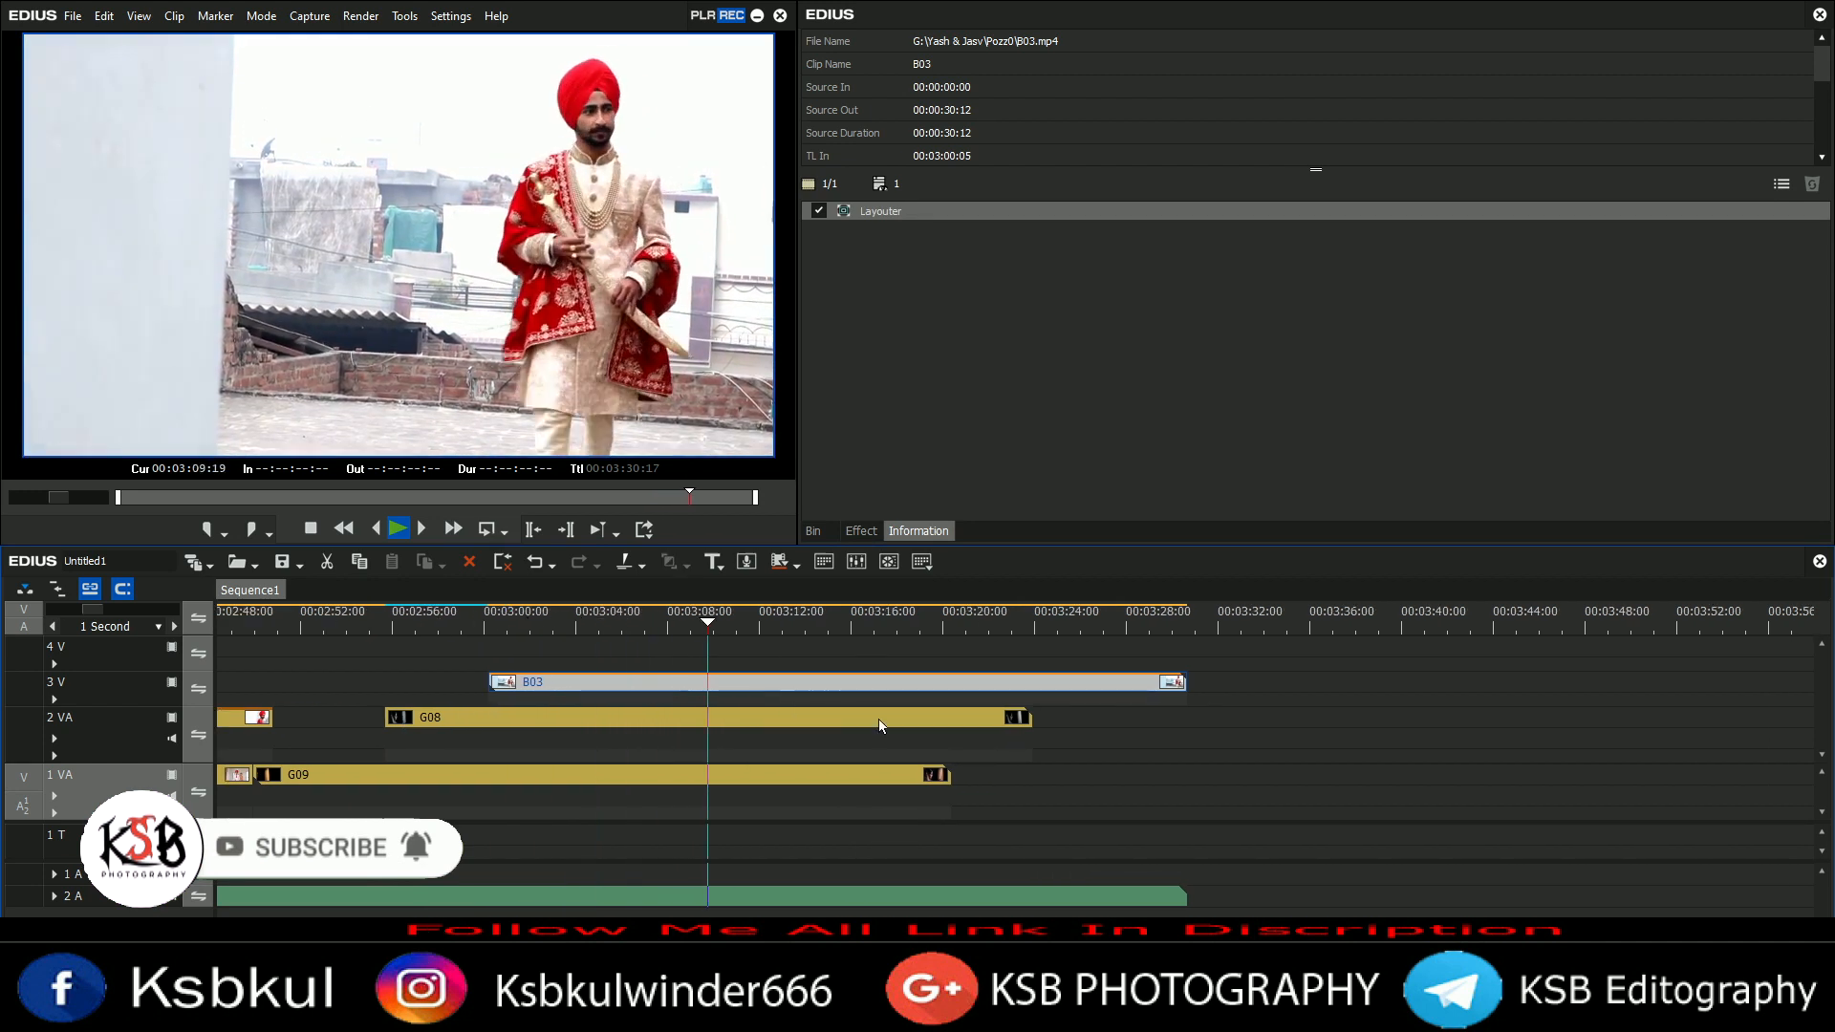
click(618, 623)
click(813, 531)
key(space)
scroll(1444, 286, down, 3)
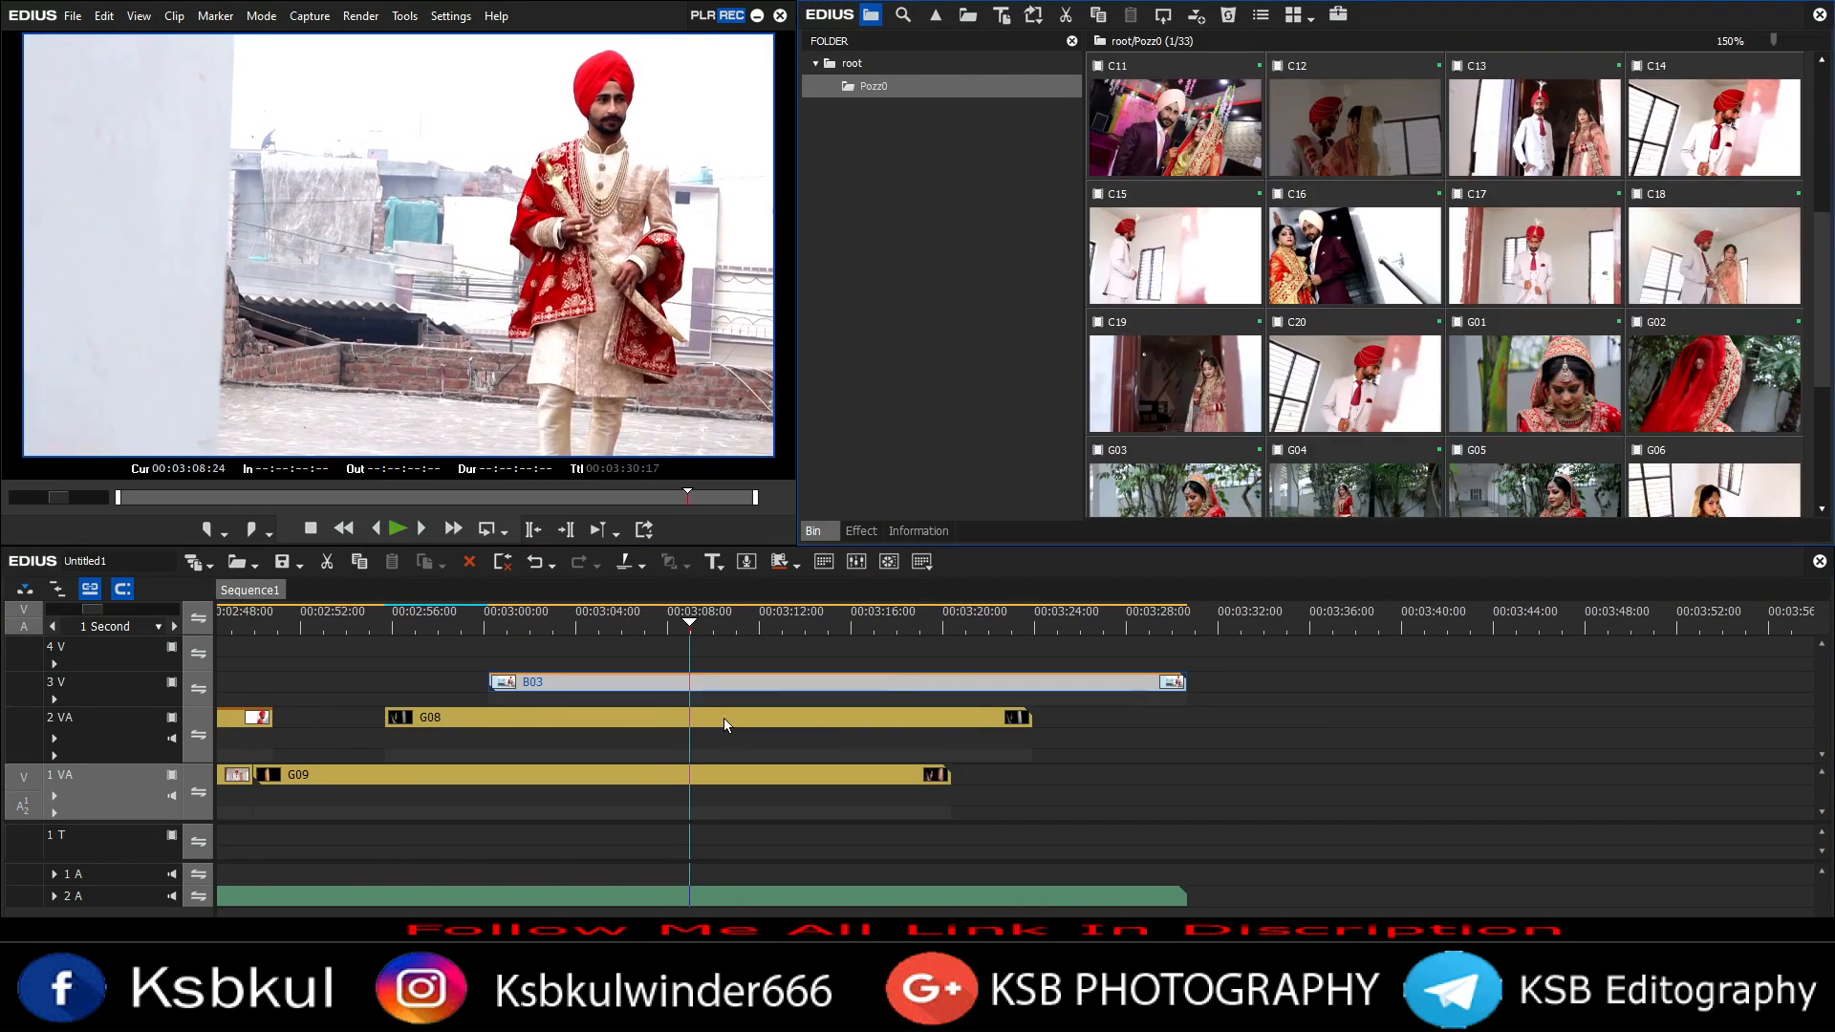
drag(1028, 719, 690, 719)
drag(946, 776, 690, 776)
Step: Split B03 at the playhead and move its second part down to track 1 VA after G09
key(c)
drag(729, 682, 729, 775)
click(1349, 375)
scroll(1338, 263, down, 1)
scroll(1338, 263, up, 1)
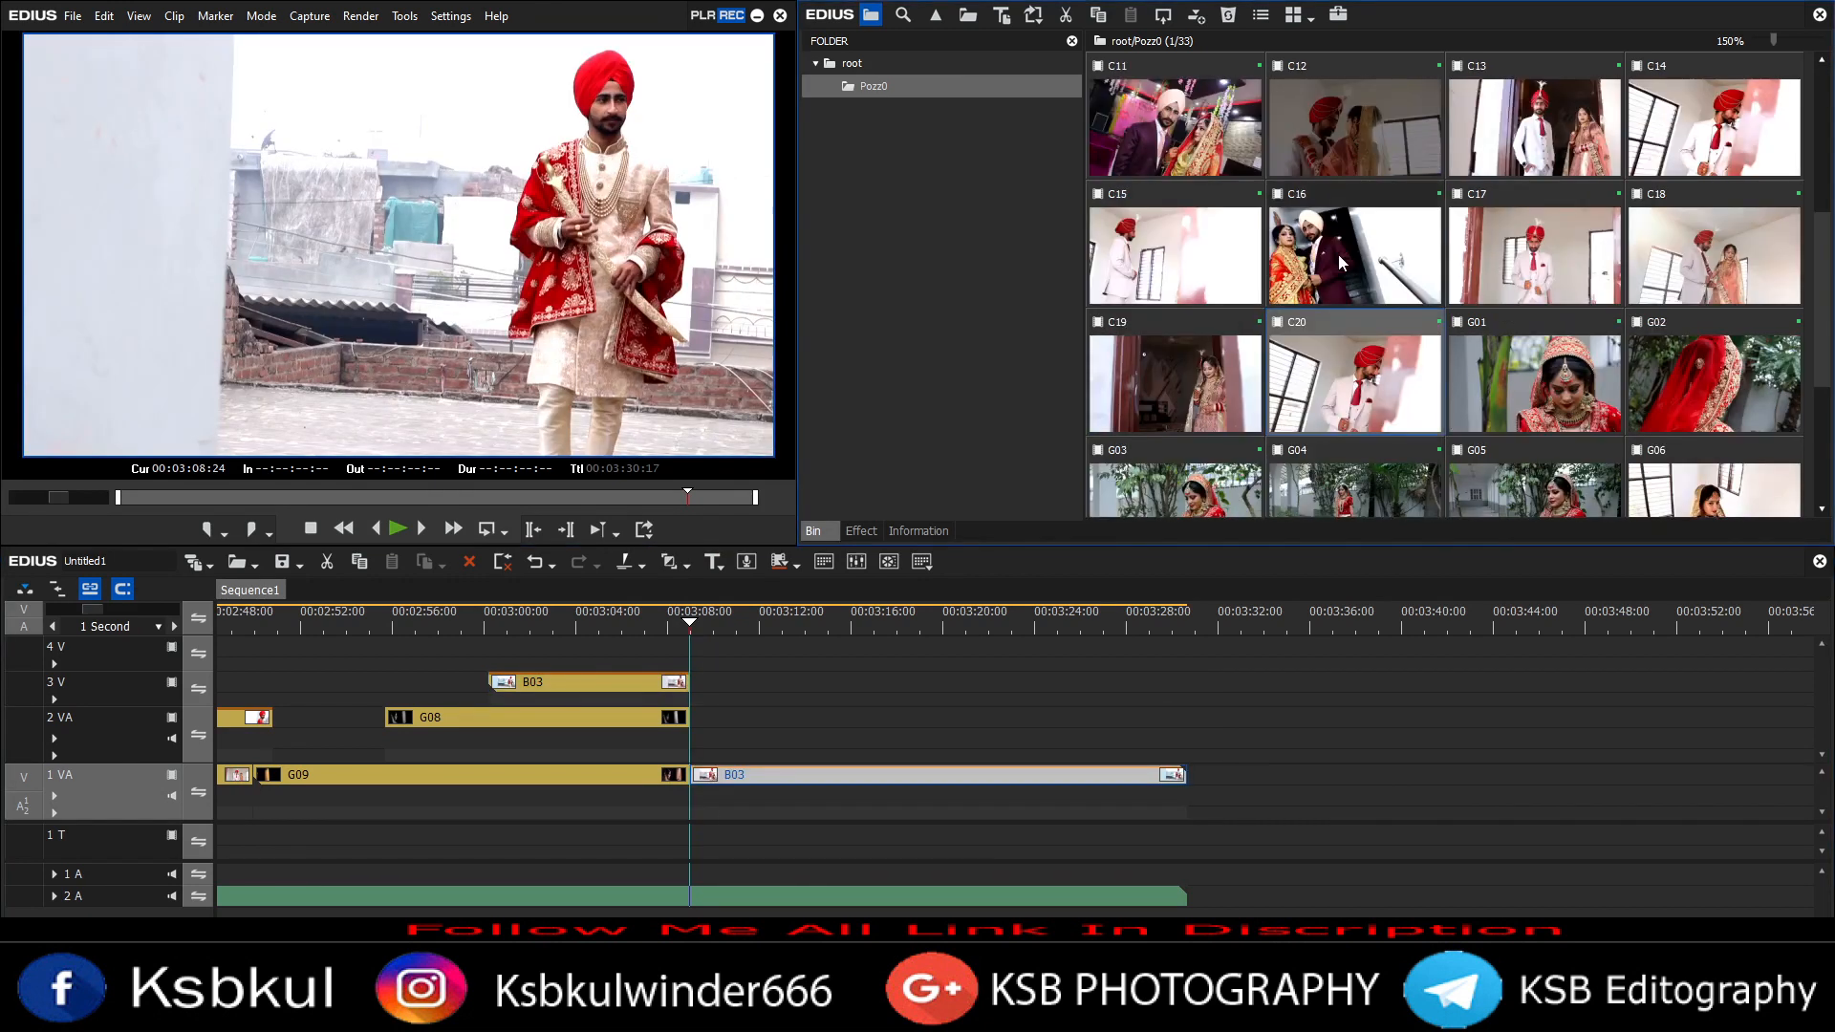
Step: Add clip C16 after G08 on track 2 VA and open it in the Layouter with keyframing enabled
drag(1338, 256, 715, 719)
click(911, 532)
double_click(889, 211)
click(21, 50)
click(28, 836)
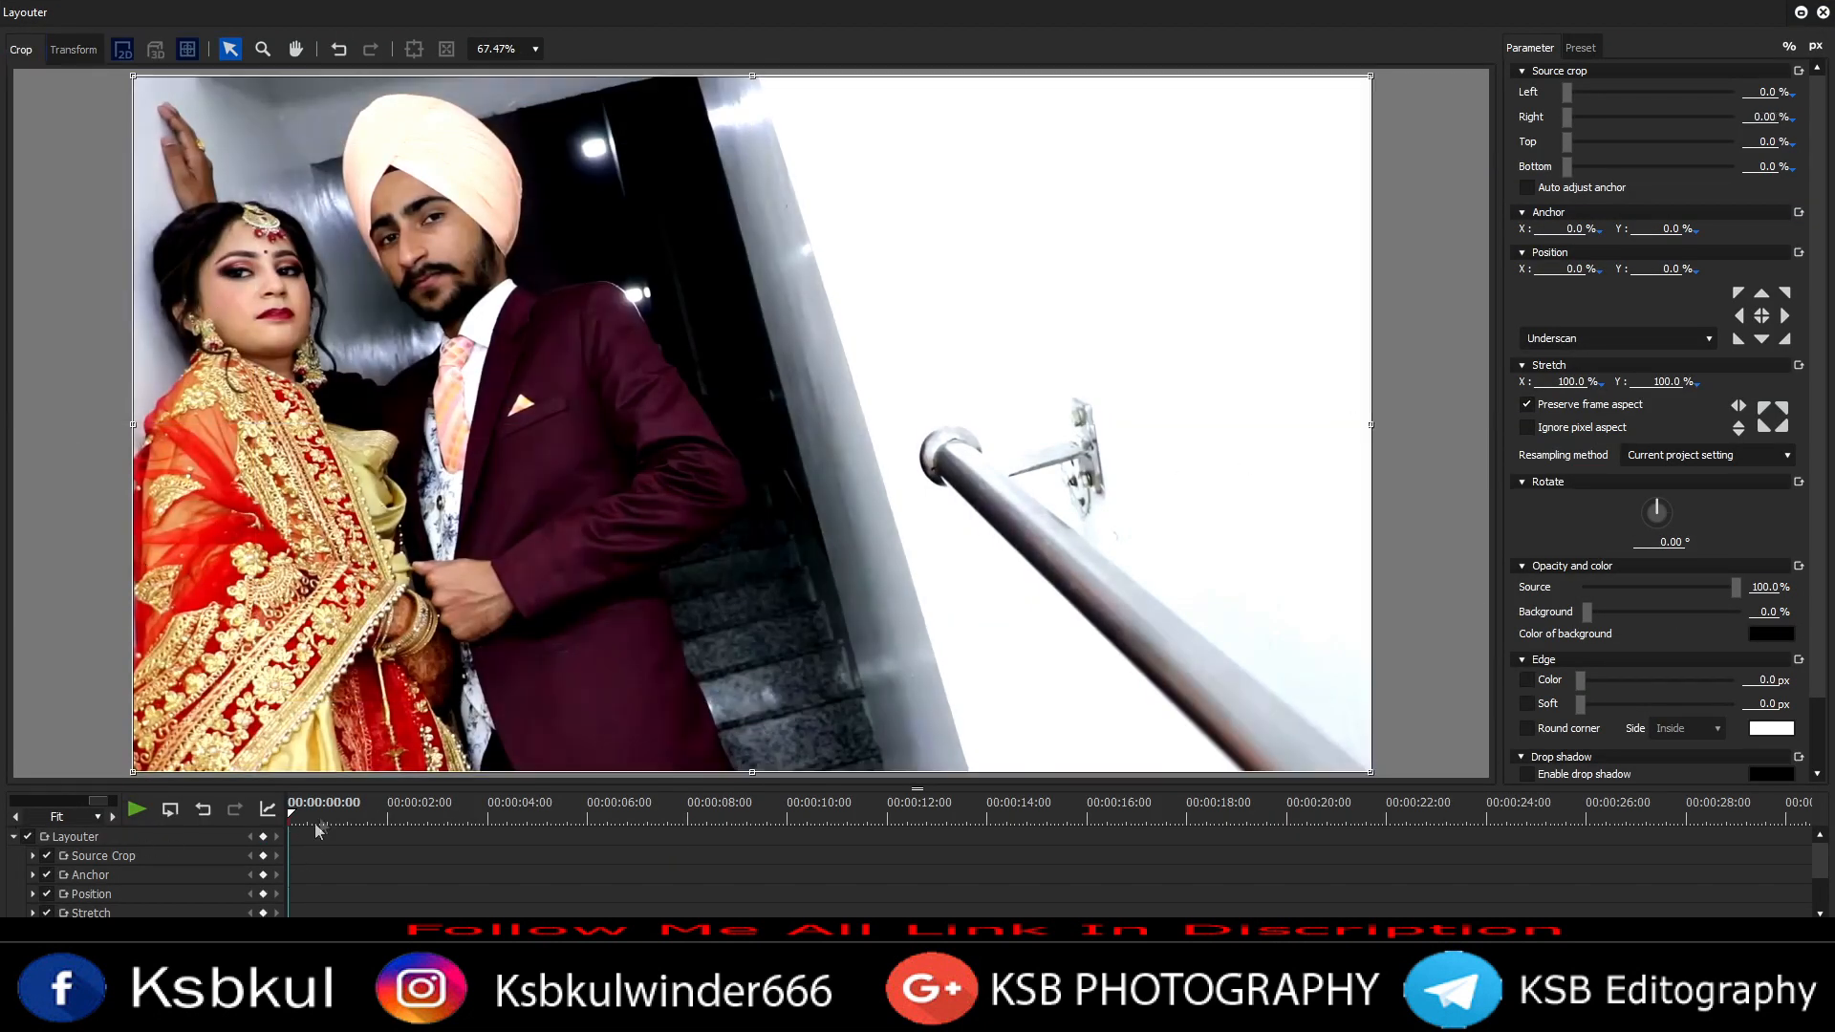
Step: Keyframe C16's crop in the Layouter to 47% right and 7.9% bottom and apply it
drag(701, 485, 792, 516)
key(ctrl+z)
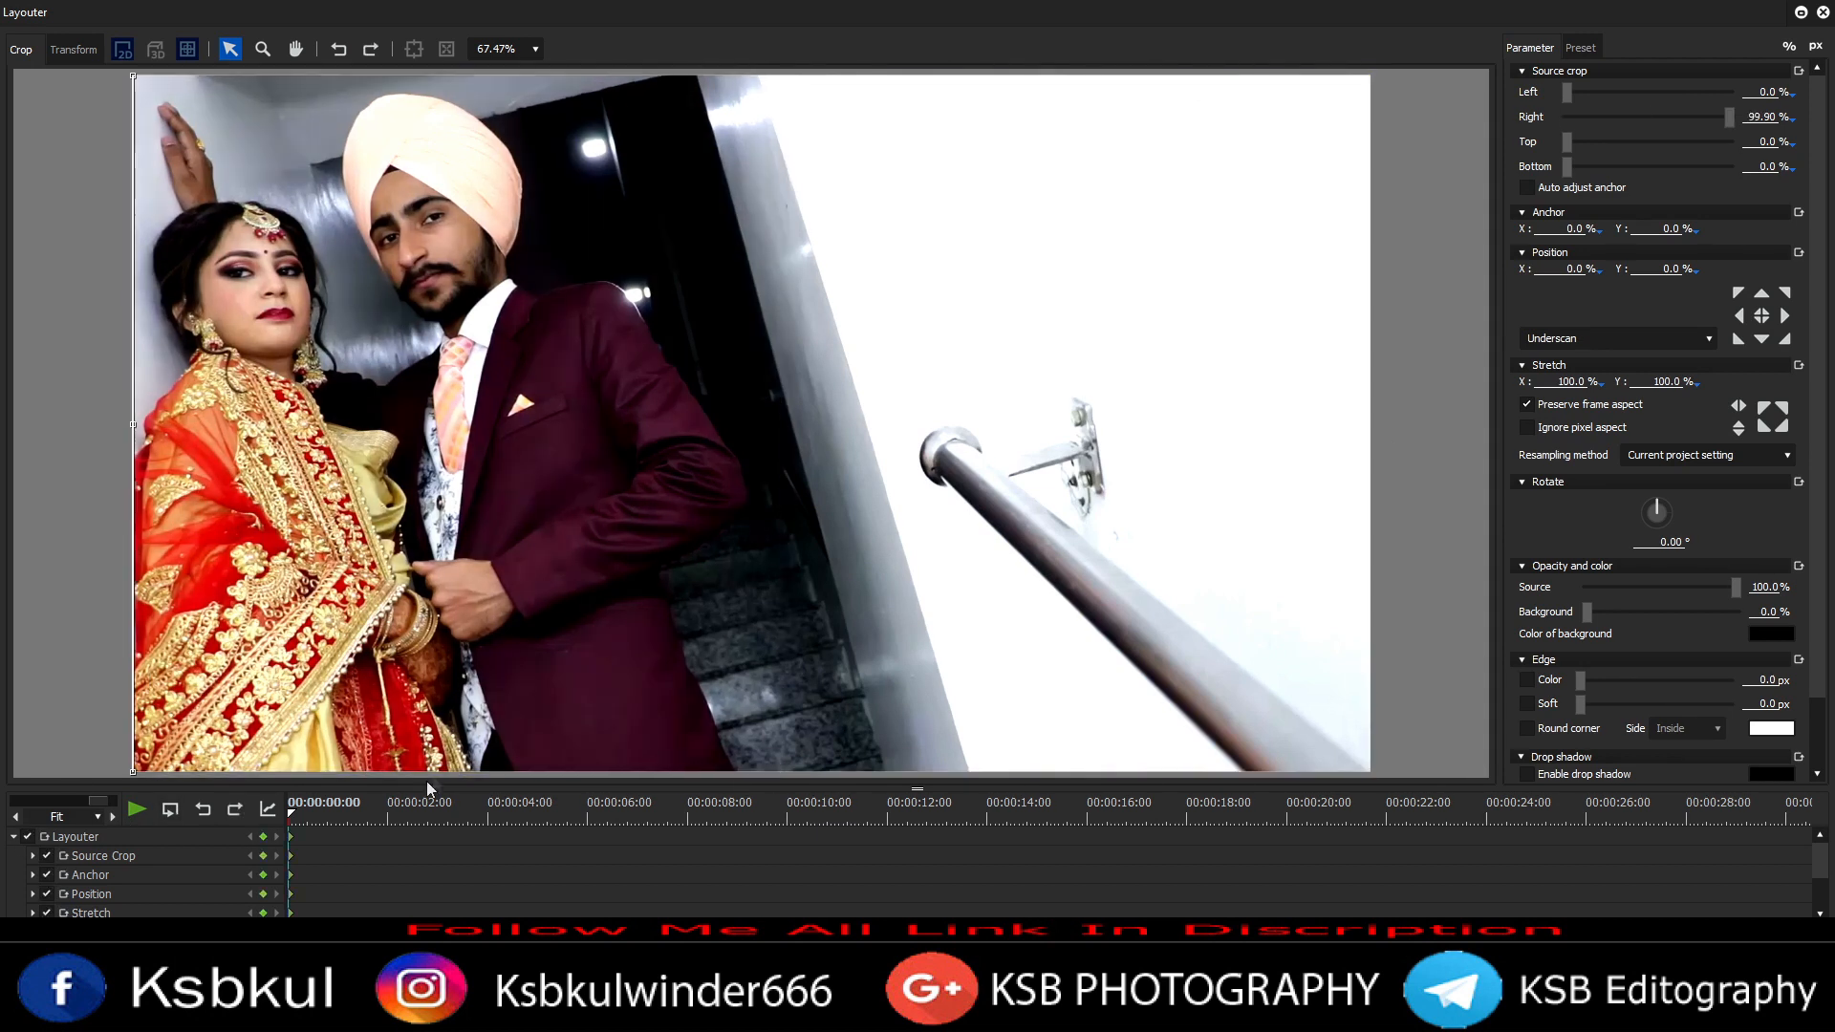
click(353, 823)
click(376, 823)
drag(460, 772, 461, 720)
click(401, 822)
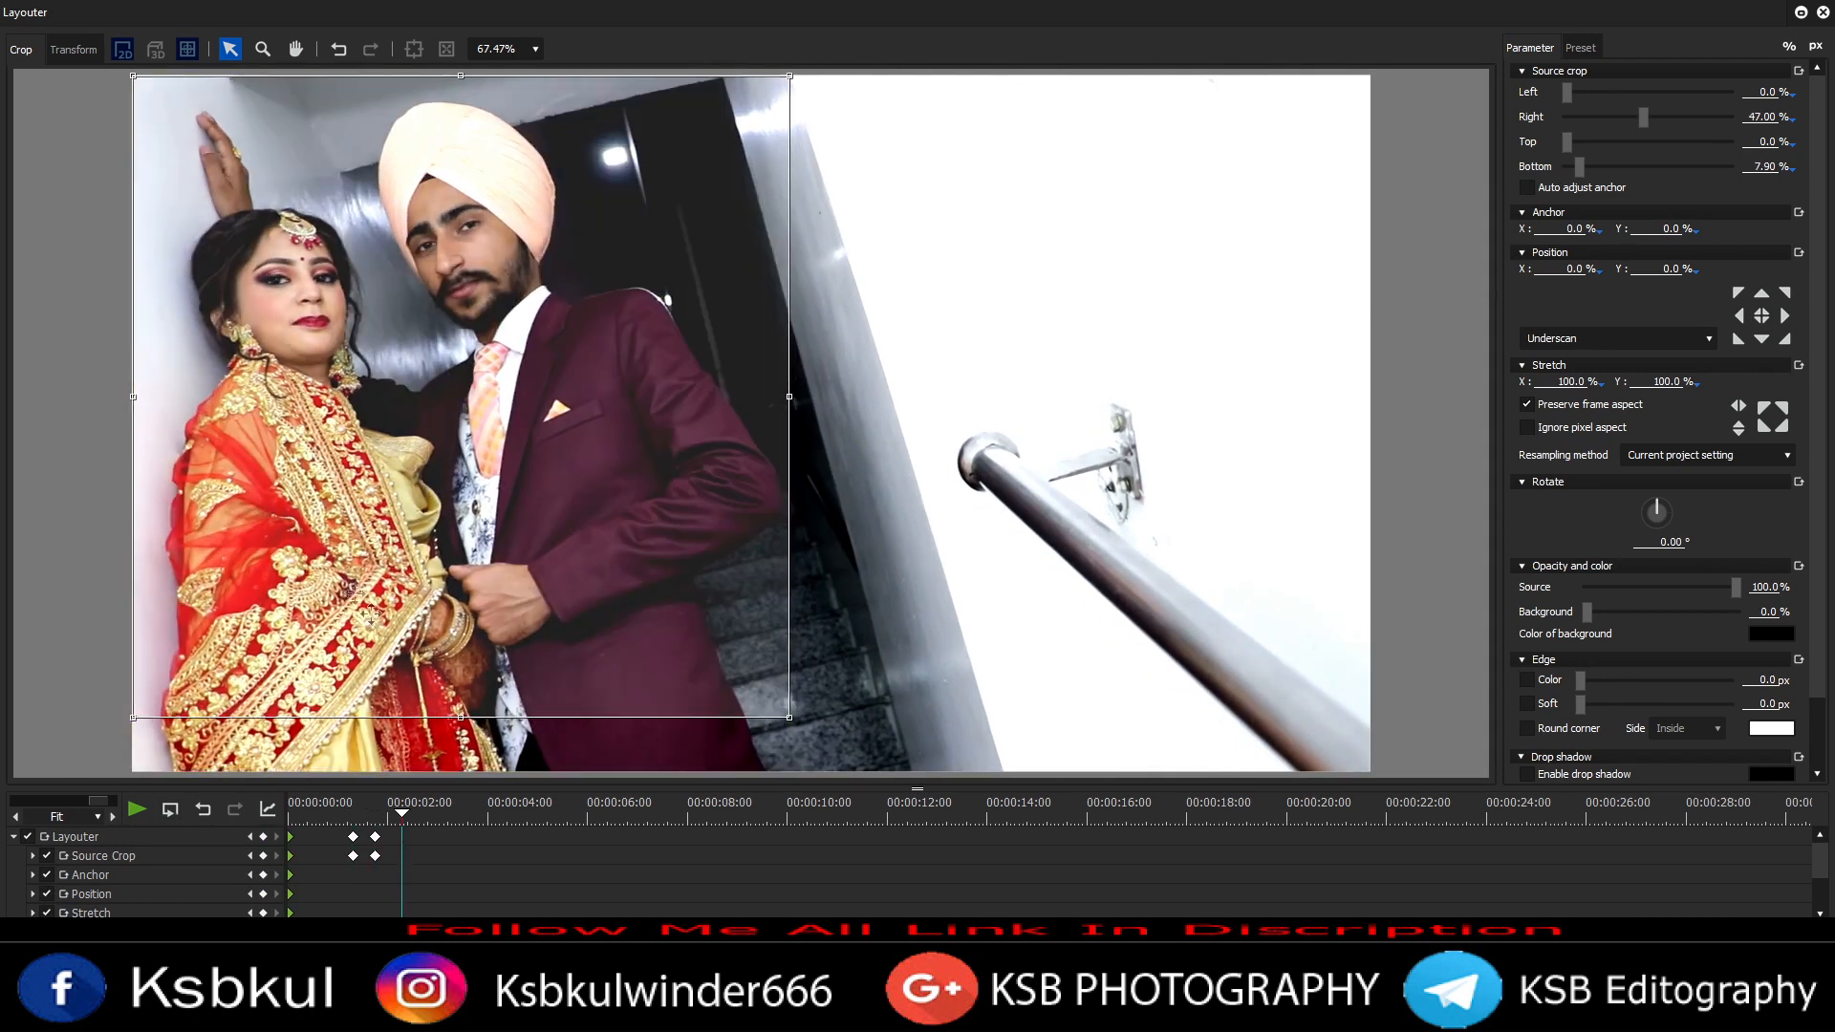
click(1653, 998)
key(space)
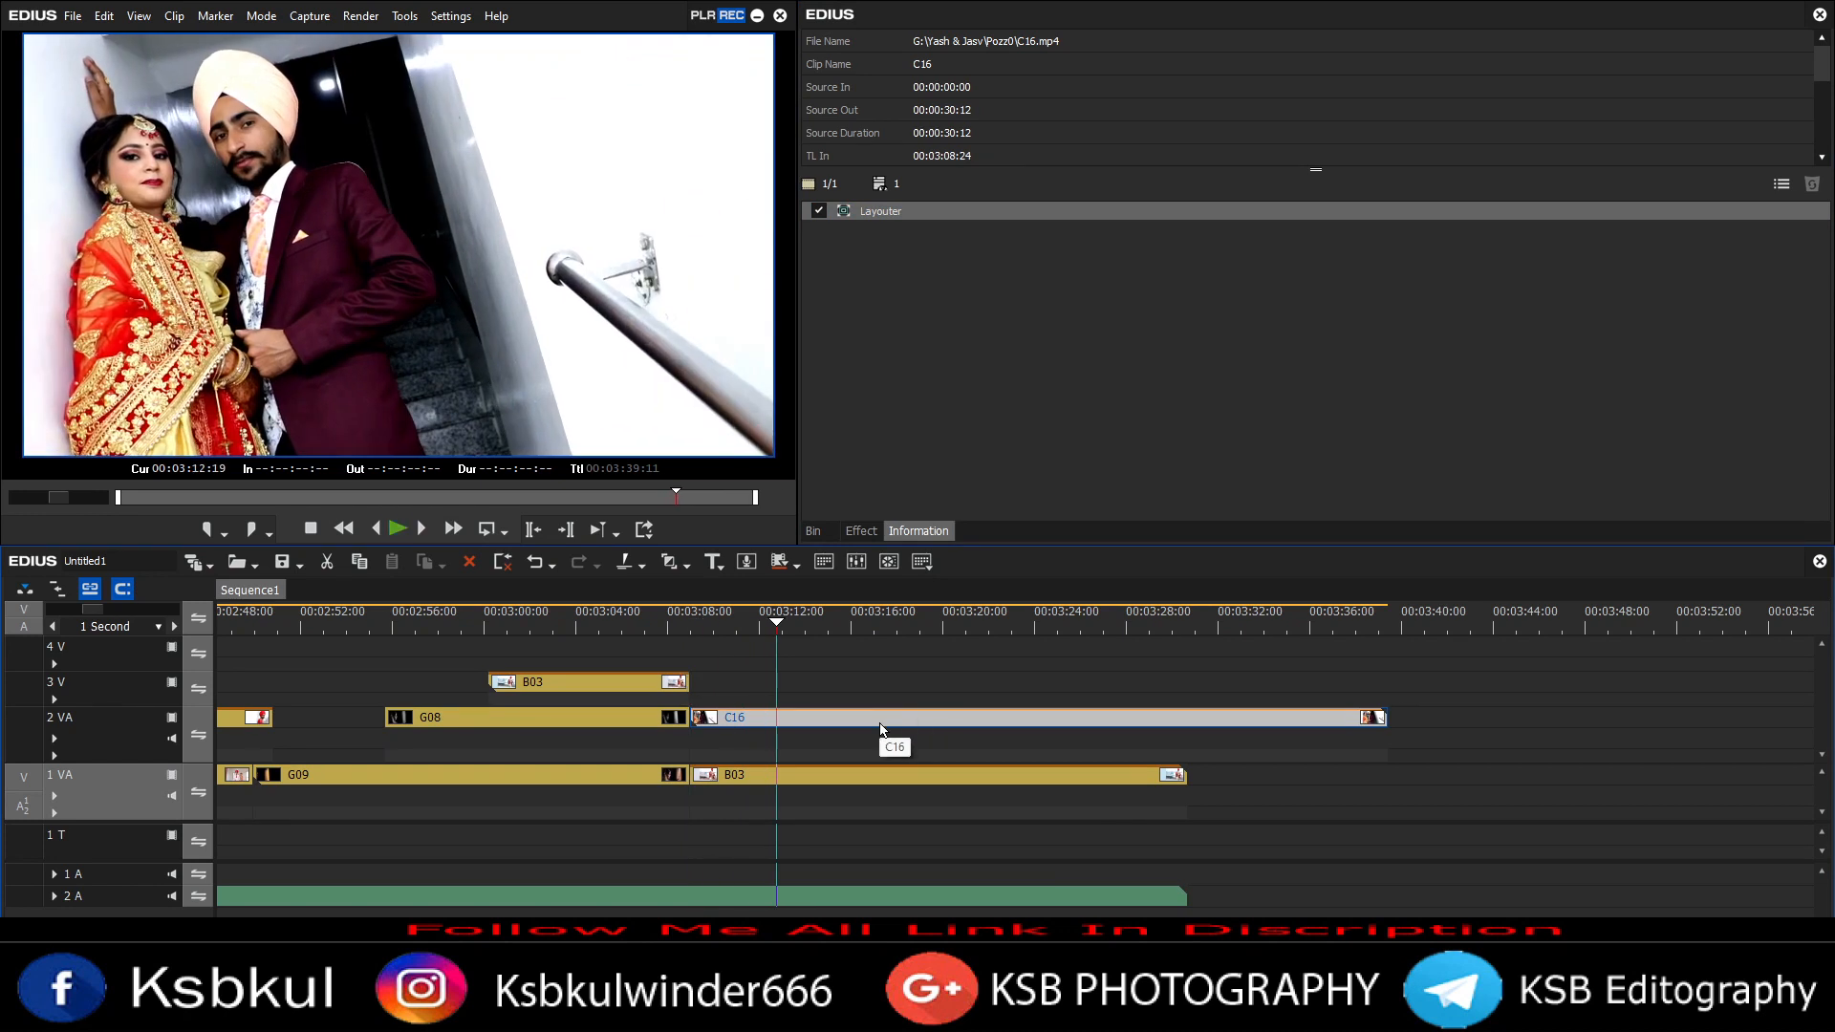
Step: Trim the end of C16 to the playhead and play back the sequence
key(m)
key(space)
key(space)
click(919, 775)
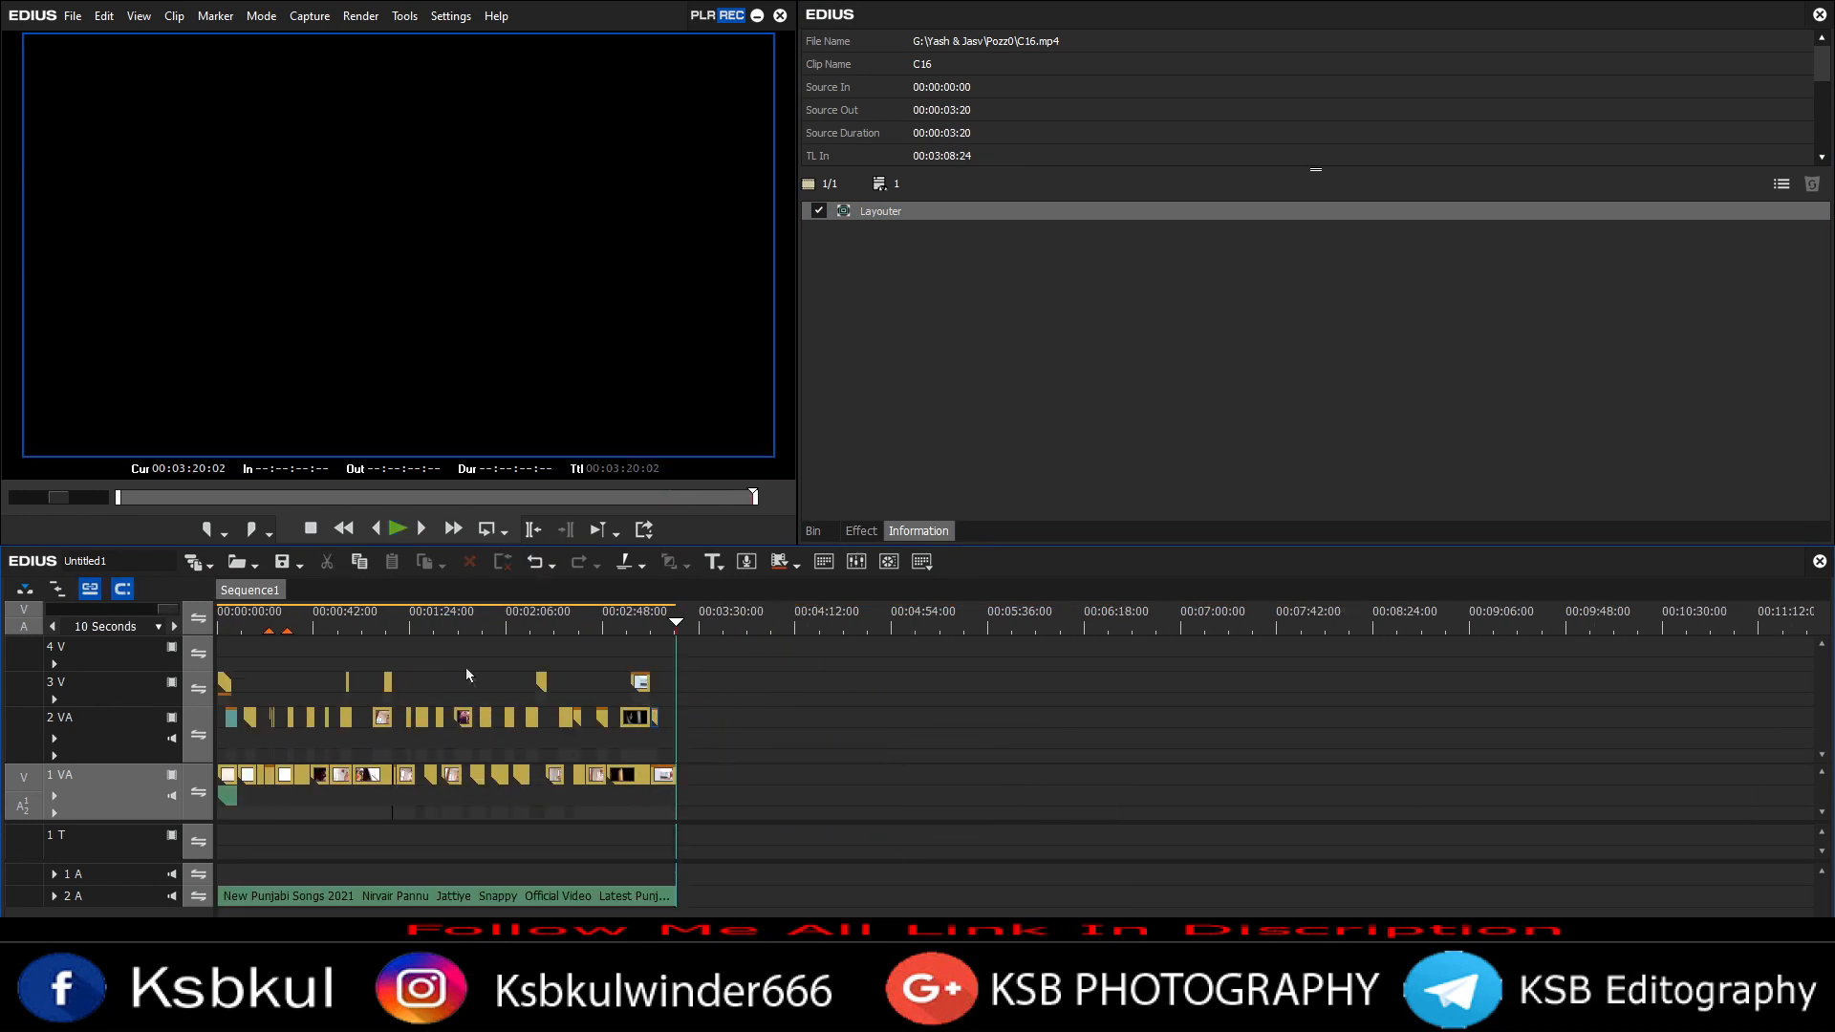
key(space)
scroll(835, 818, up, 3)
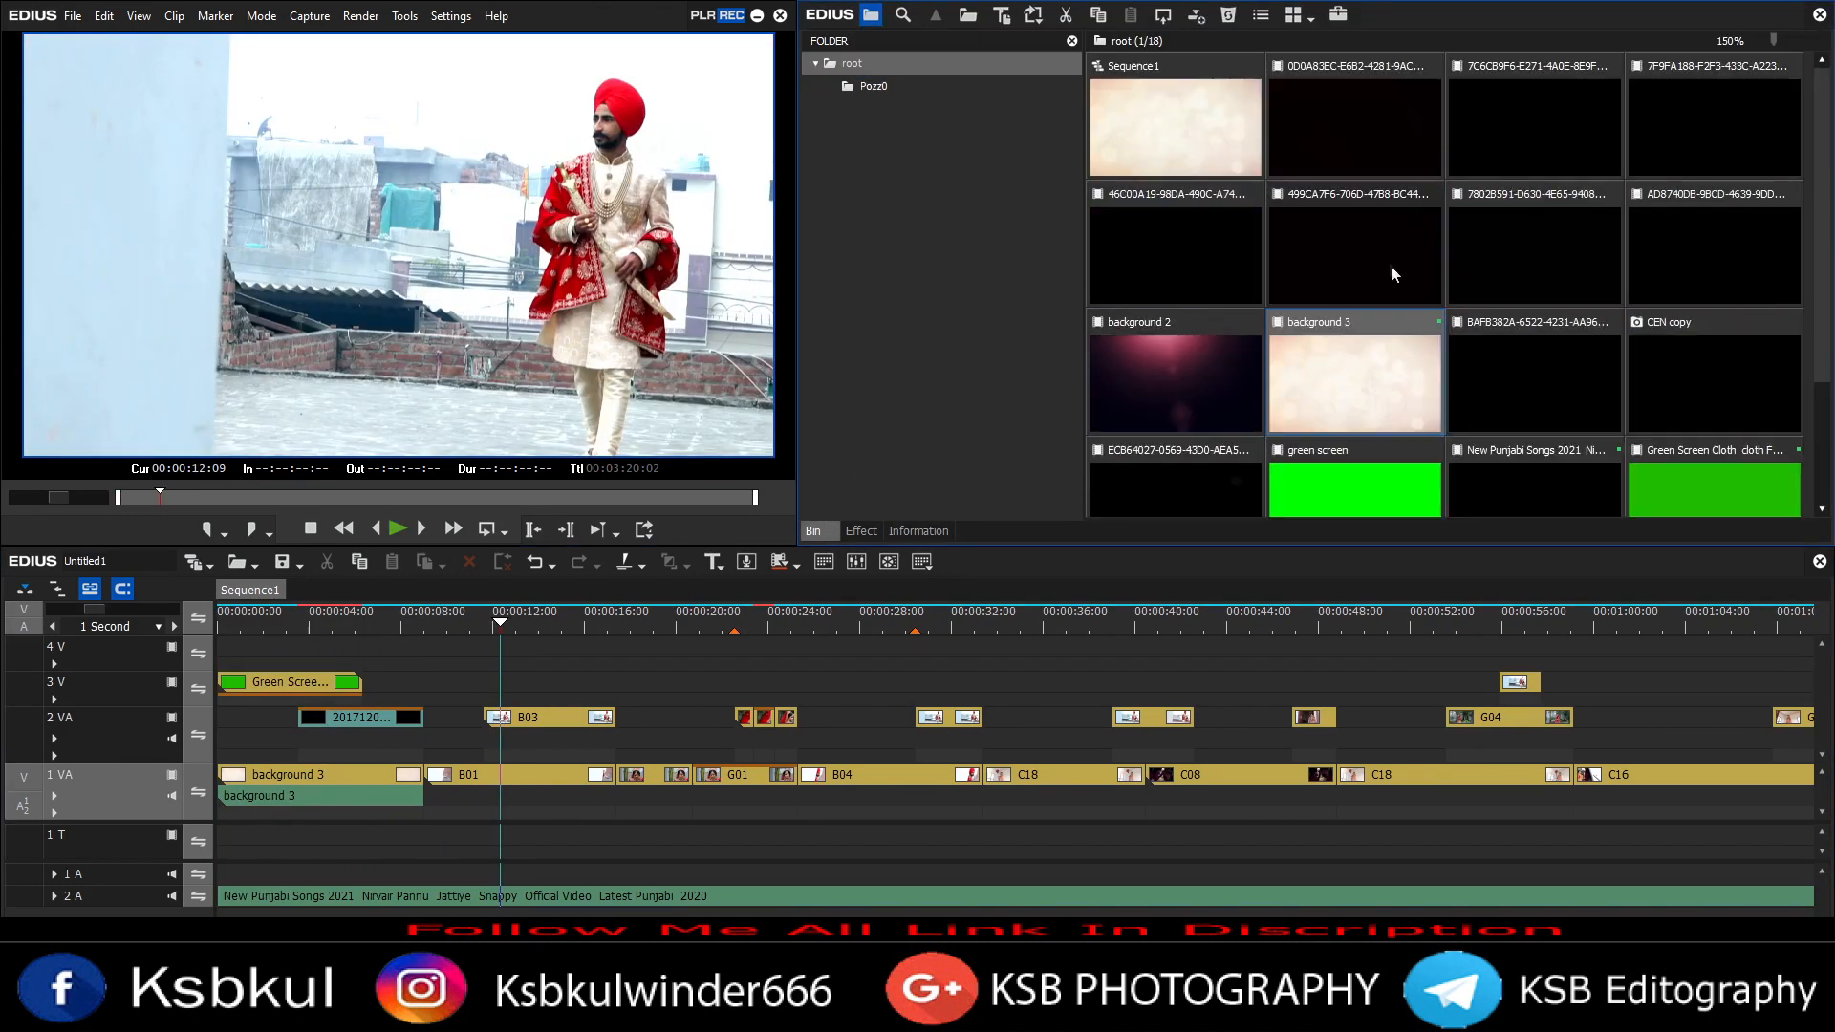
Step: Add a short clip on track 3 V near 00:00:11 and apply an effect to it from the Effect palette
drag(1355, 254, 478, 682)
scroll(478, 682, up, 2)
key(space)
click(860, 532)
key(space)
scroll(962, 317, up, 7)
click(890, 247)
drag(1470, 188, 451, 695)
click(413, 627)
key(space)
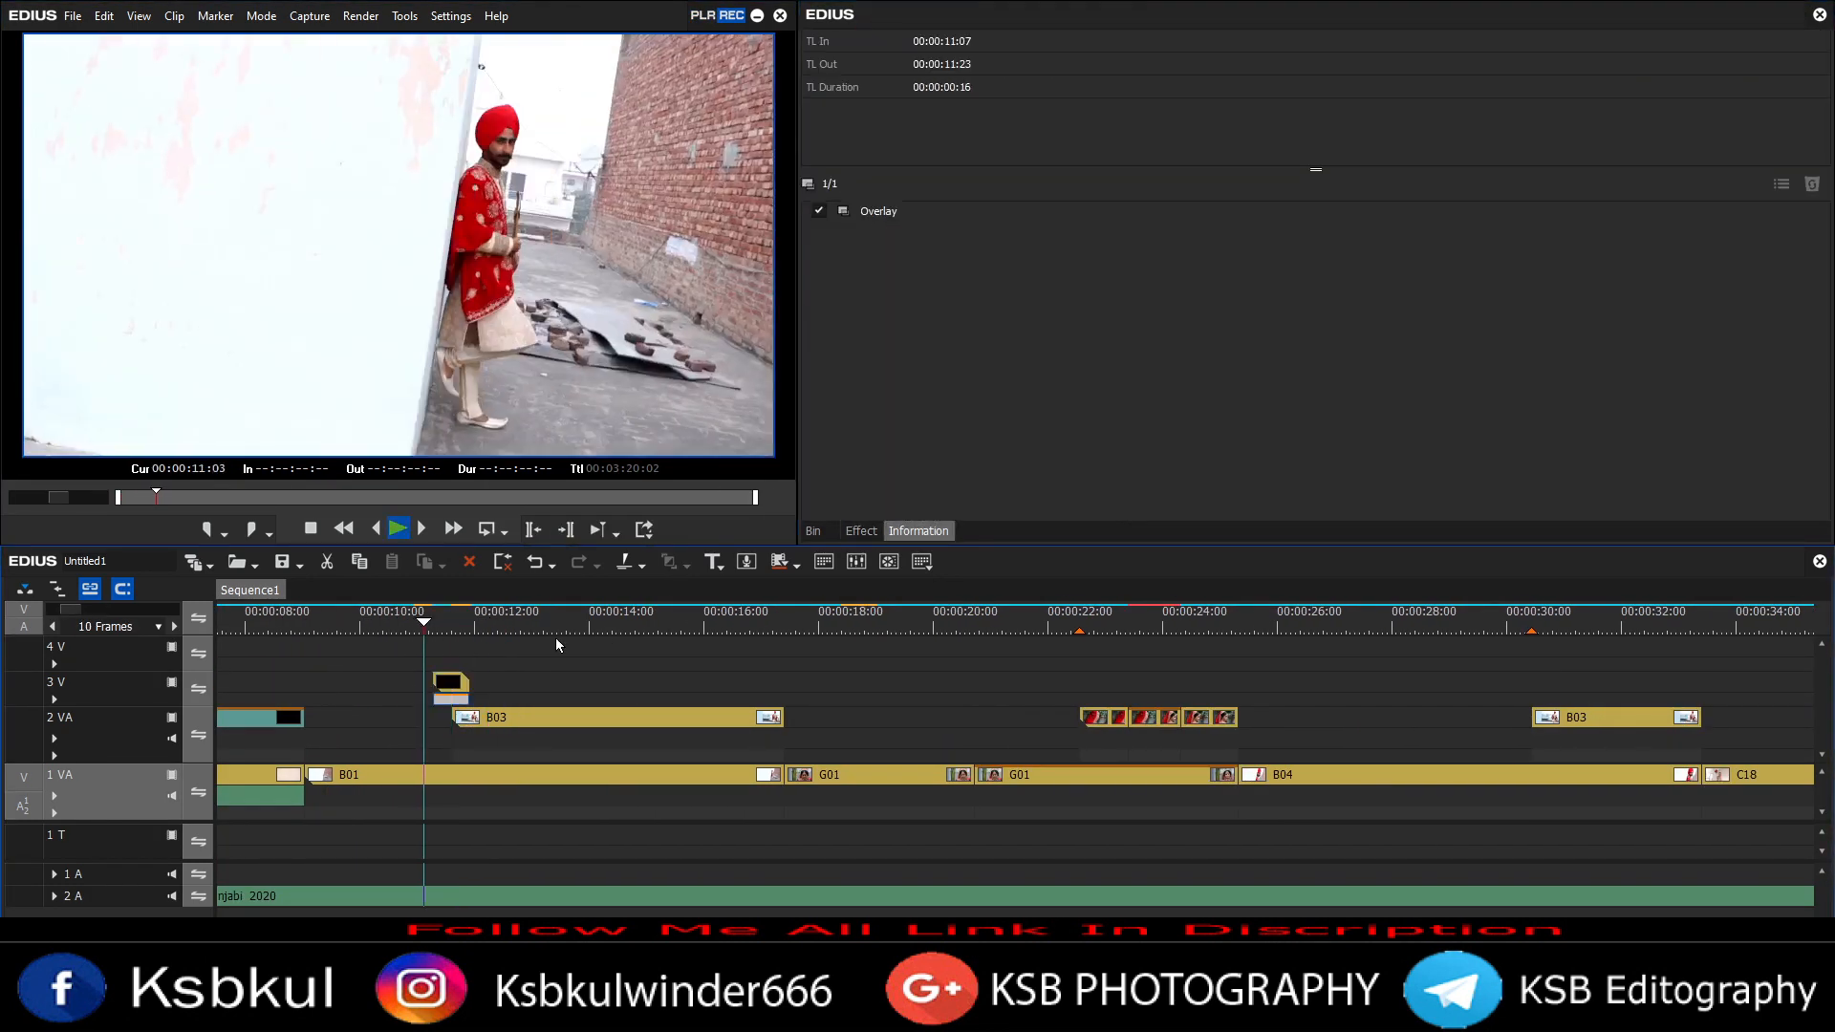